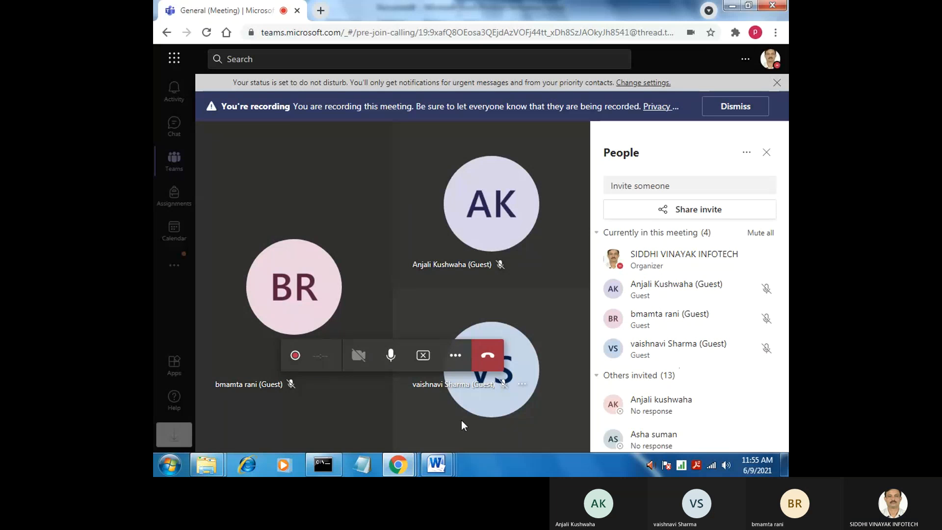
# View the toggle key notes in Word's Document9, and switch to the Chrome window with the ram memory search results
pyautogui.moveTo(436, 464)
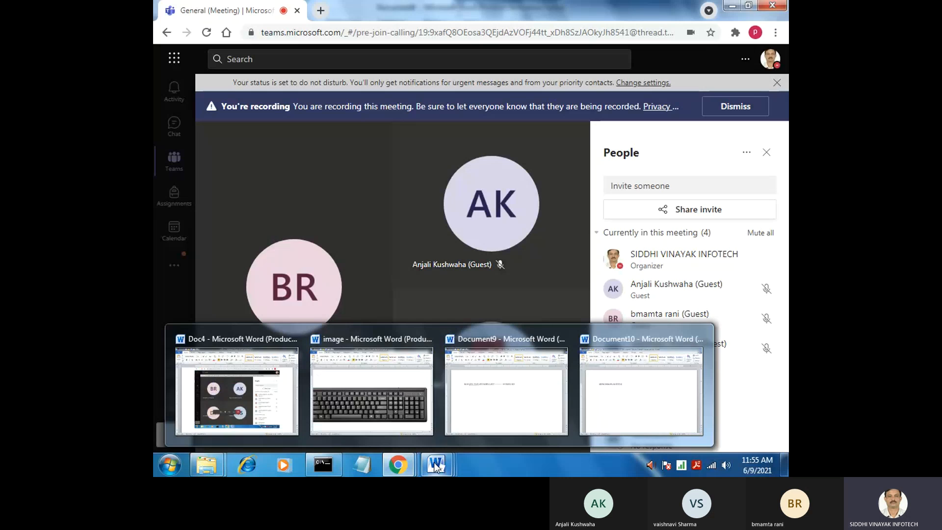
pyautogui.click(471, 413)
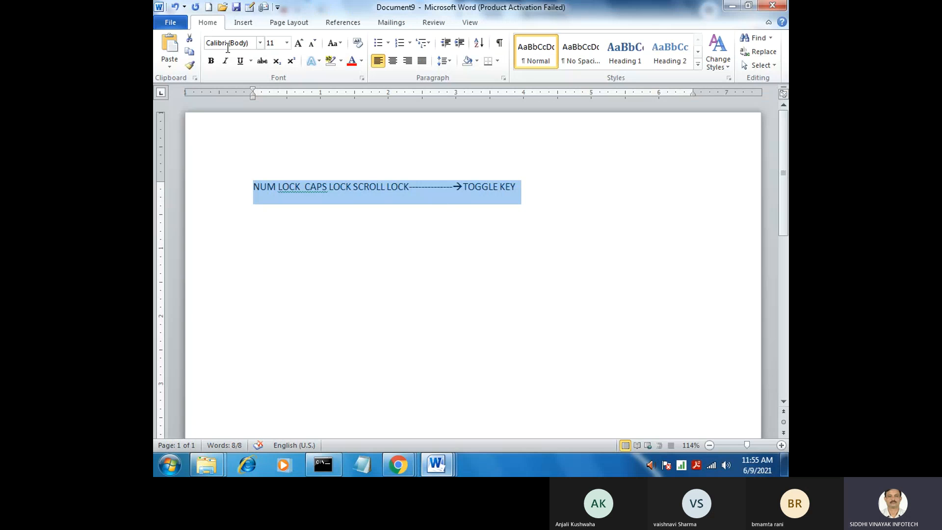
pyautogui.click(400, 468)
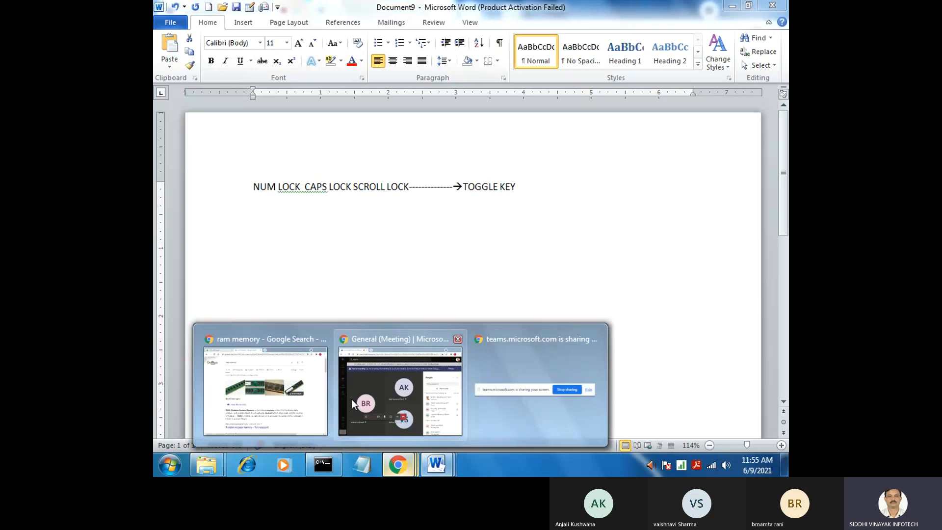
pyautogui.click(272, 370)
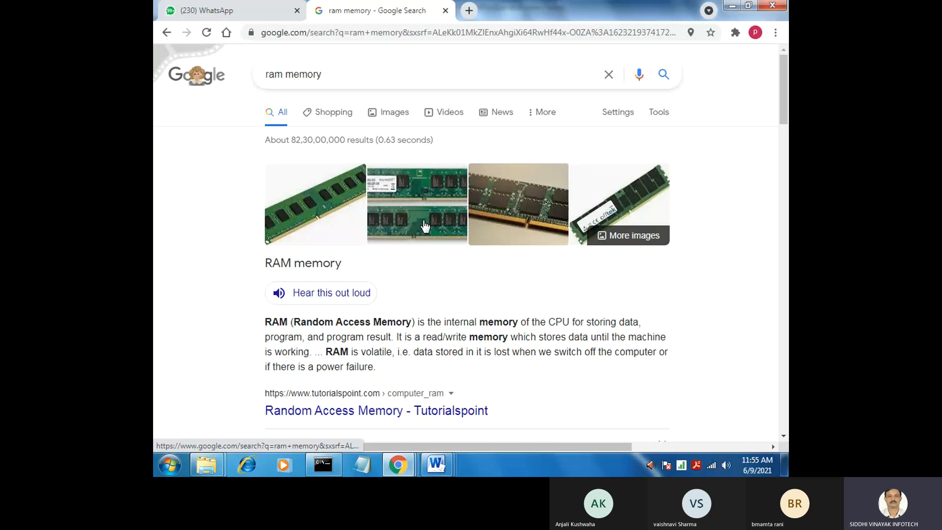
# Search Google for harddisk and browse the image results
pyautogui.moveTo(338, 75); pyautogui.dragTo(235, 75)
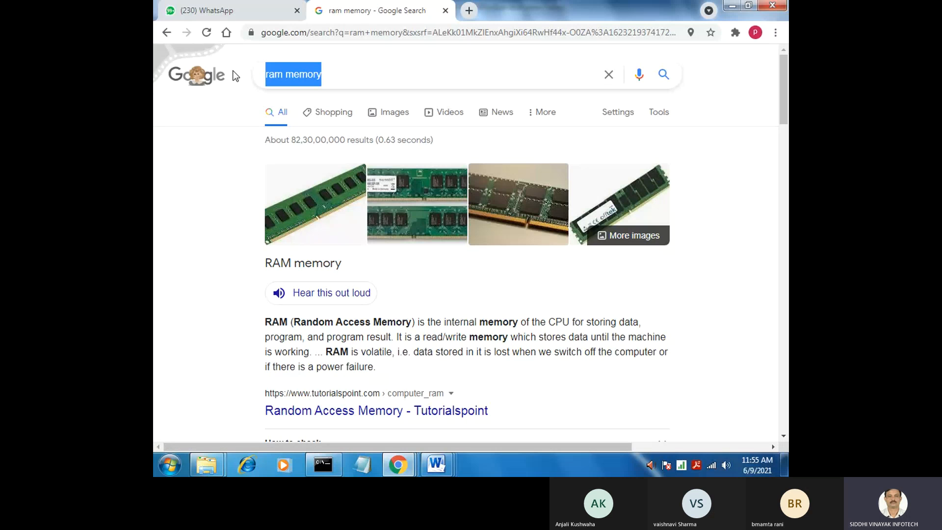
pyautogui.write('HA')
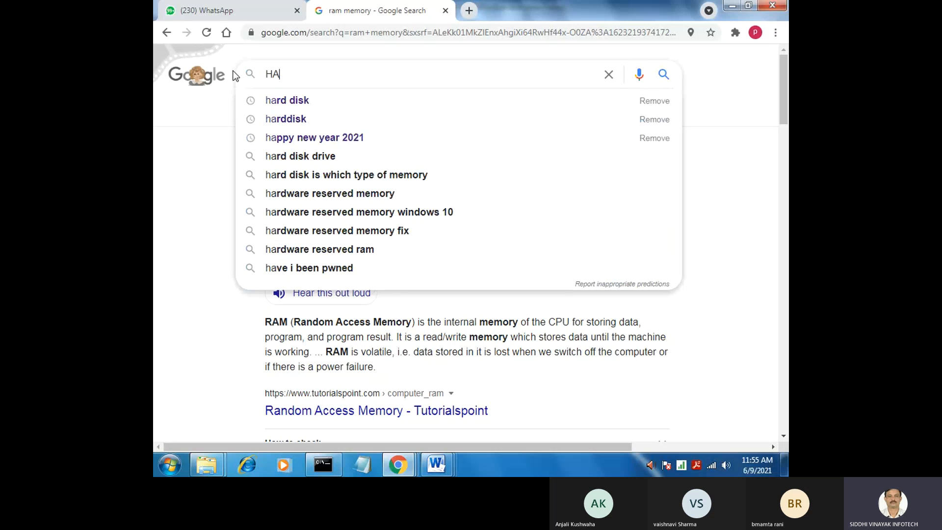
pyautogui.write('RDDI')
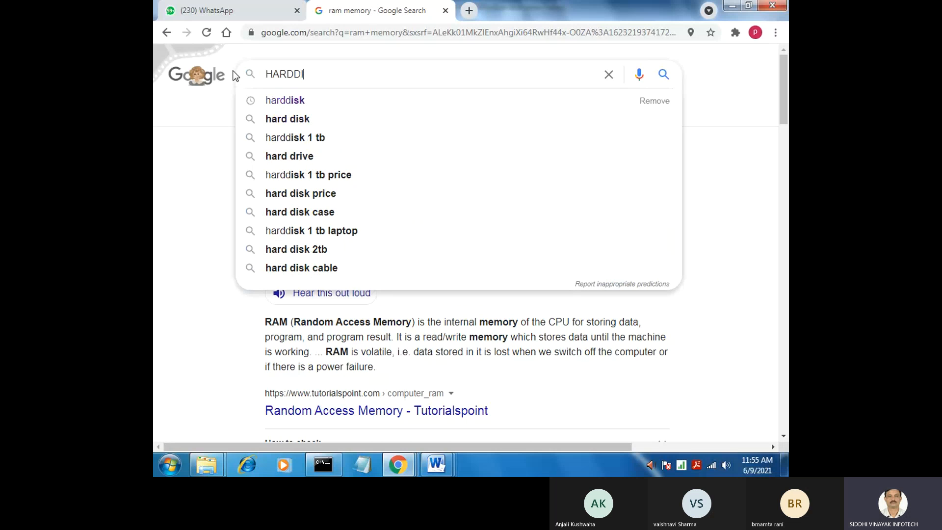
pyautogui.write('SK')
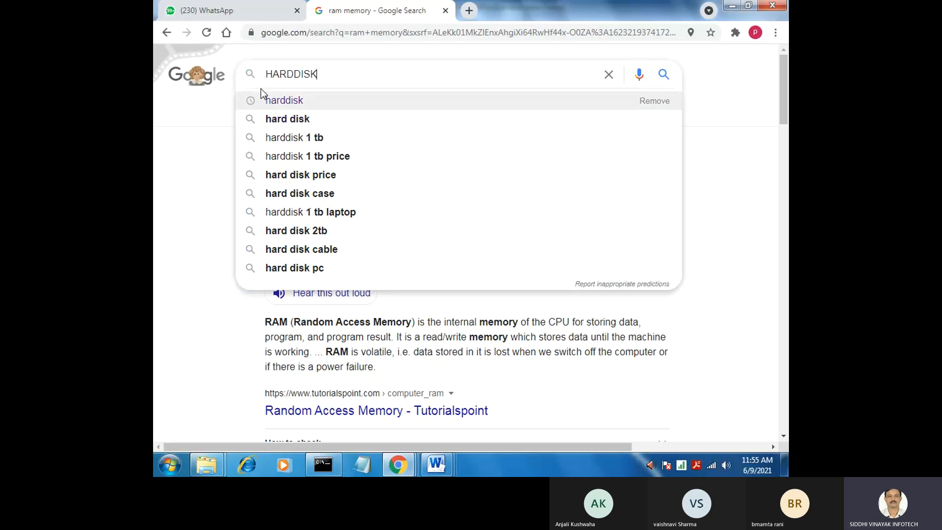
pyautogui.click(262, 96)
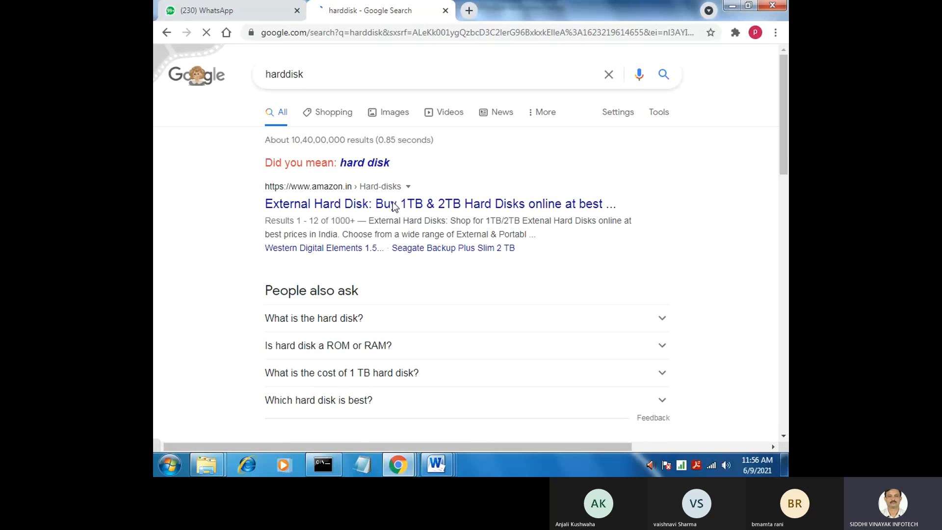
pyautogui.click(398, 120)
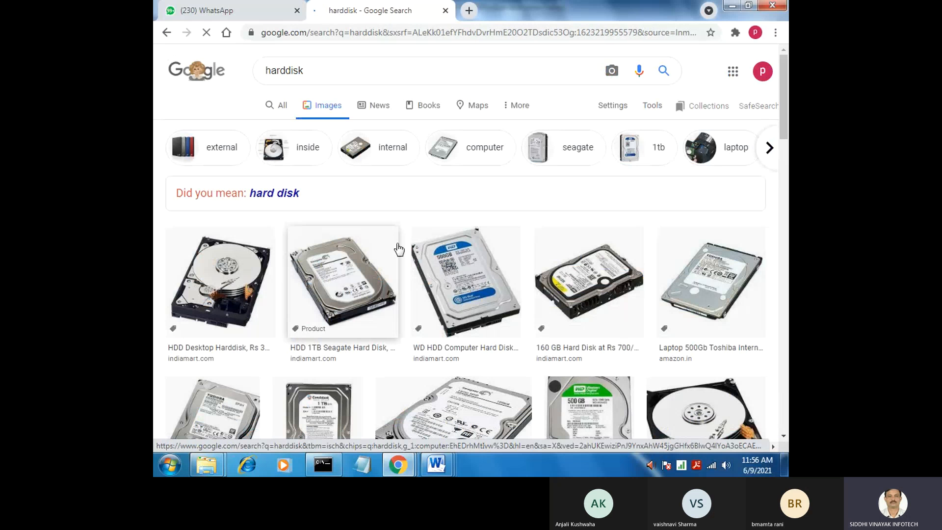
pyautogui.moveTo(788, 119); pyautogui.dragTo(789, 138)
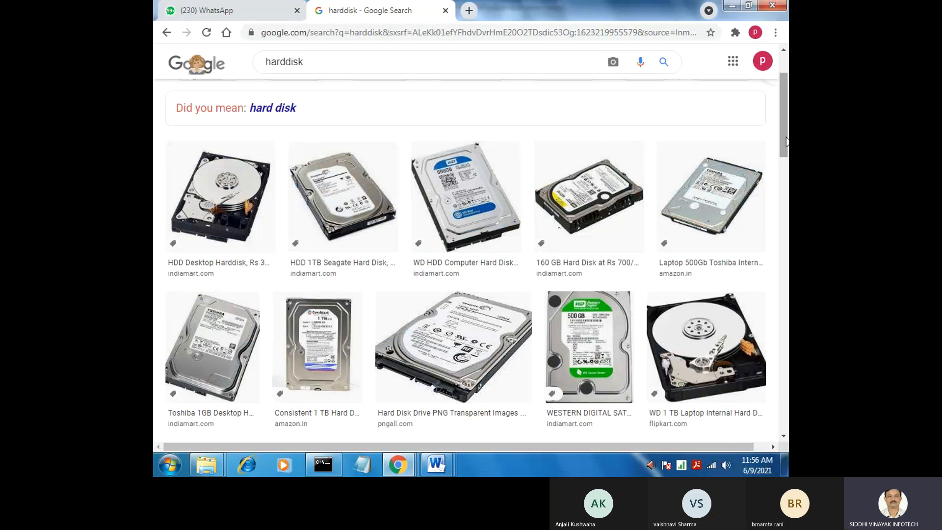
pyautogui.moveTo(787, 146); pyautogui.dragTo(789, 192)
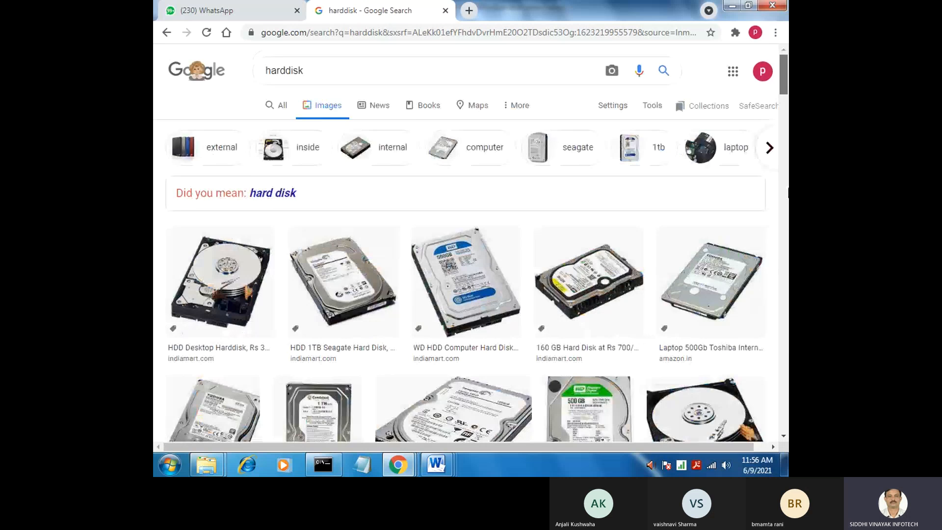
pyautogui.scroll(-3, 728, 256)
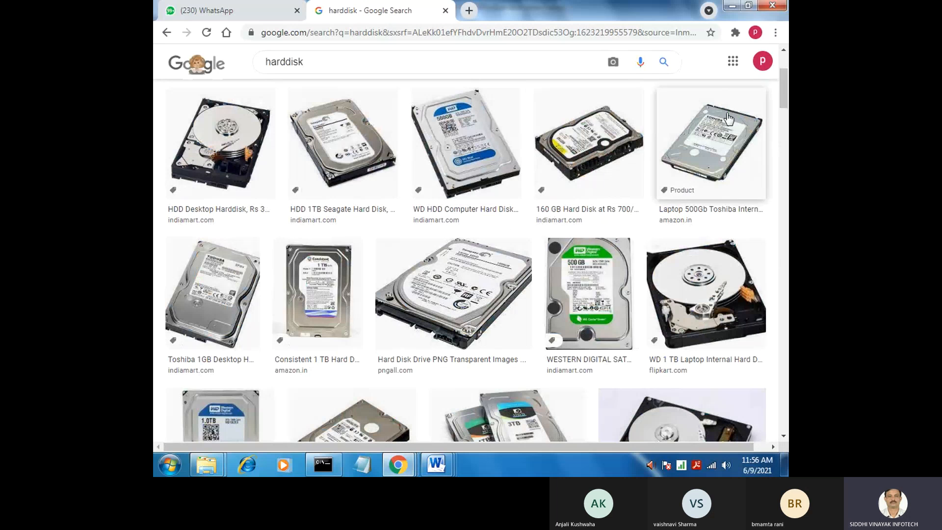
pyautogui.scroll(-7, 736, 147)
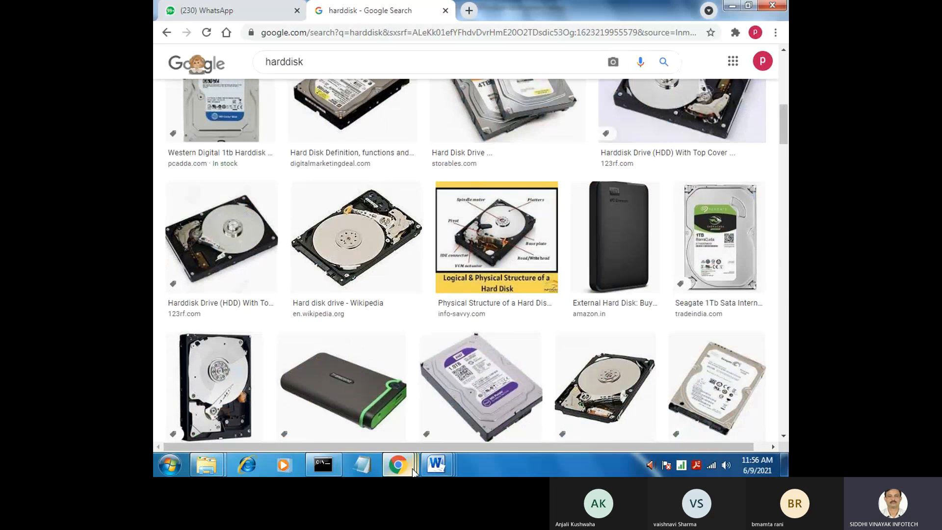
# Switch to the Teams meeting window in Chrome
pyautogui.moveTo(394, 470)
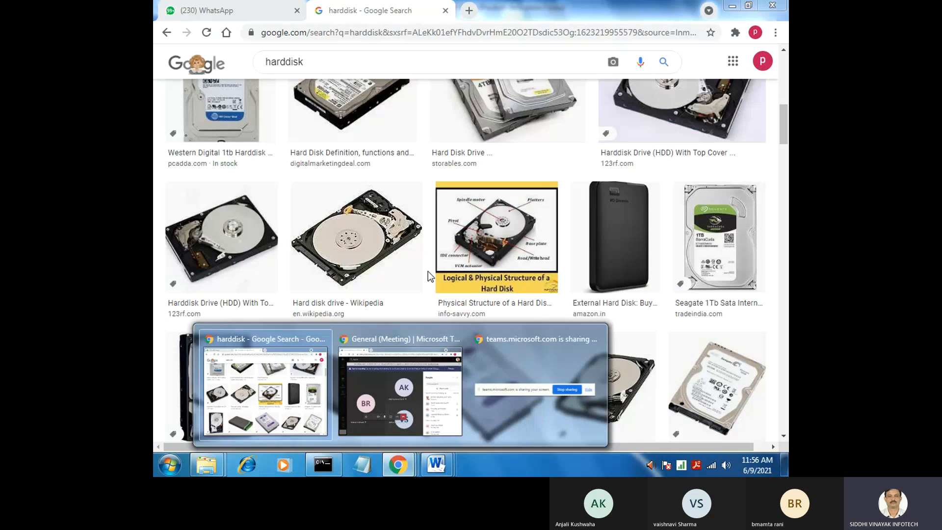
pyautogui.click(265, 12)
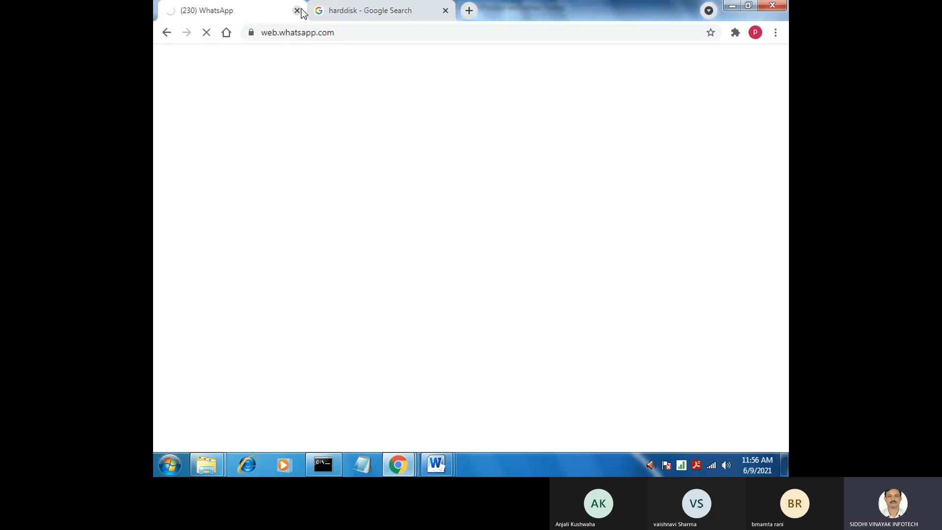
pyautogui.click(361, 12)
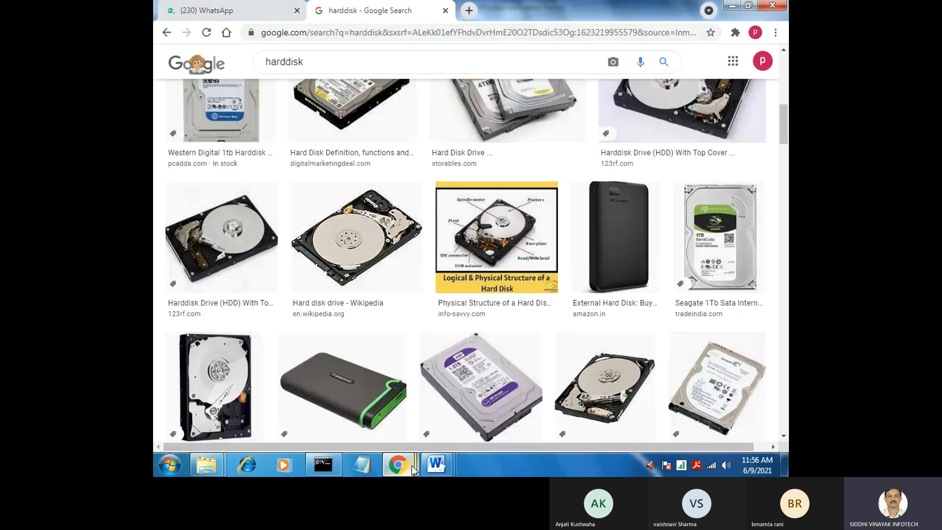
pyautogui.moveTo(402, 466)
pyautogui.click(353, 398)
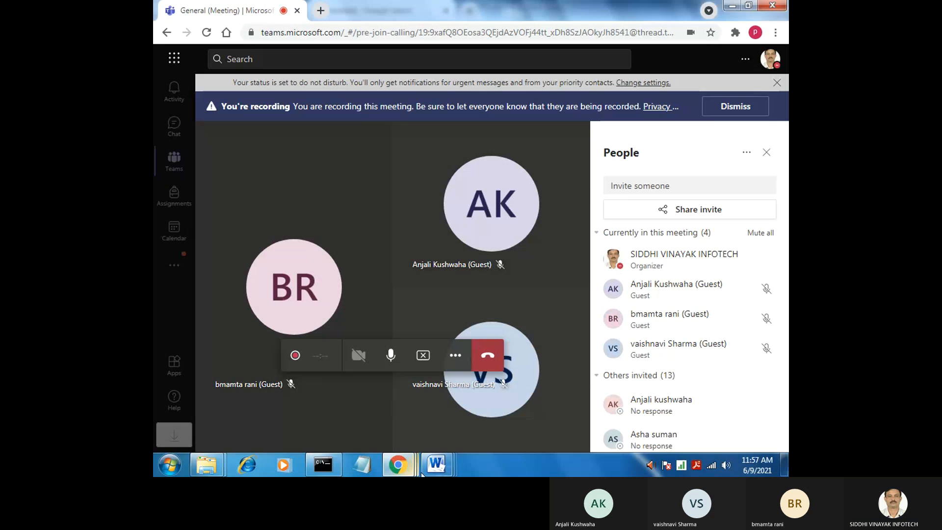
# Switch to Document9 in Word and start saving it with Desktop as the location, selecting the suggested file name
pyautogui.moveTo(435, 466)
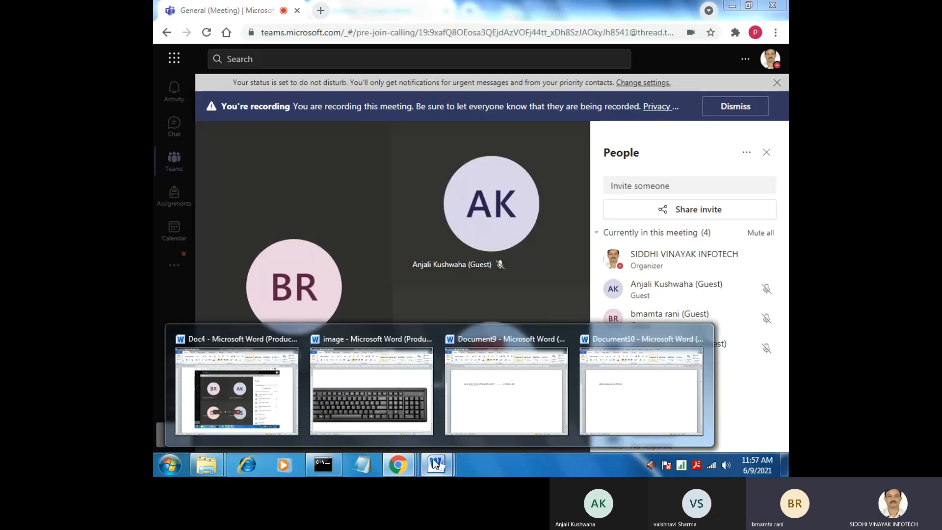
pyautogui.click(519, 388)
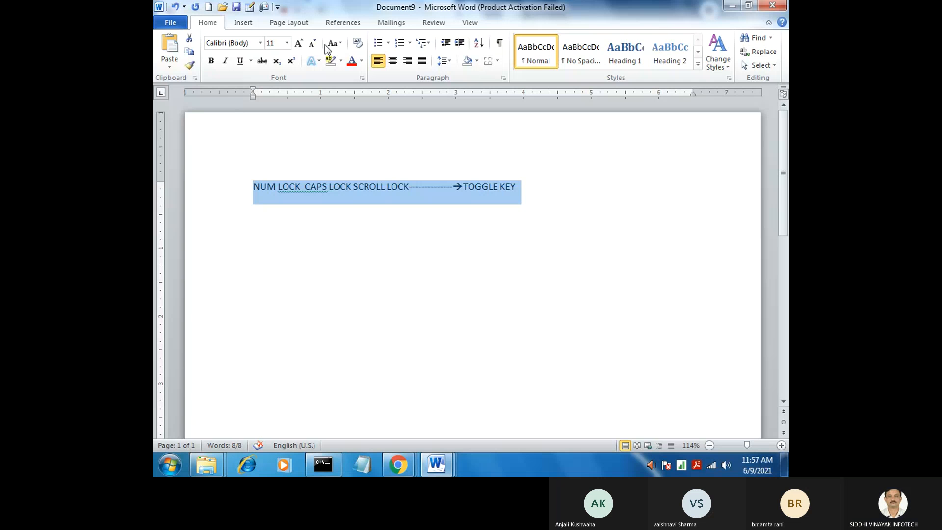
pyautogui.click(172, 25)
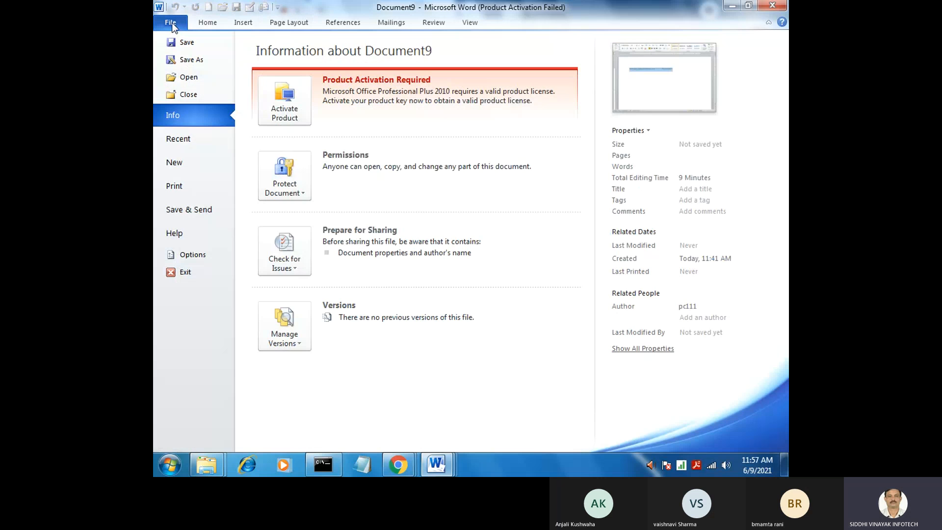
pyautogui.click(187, 42)
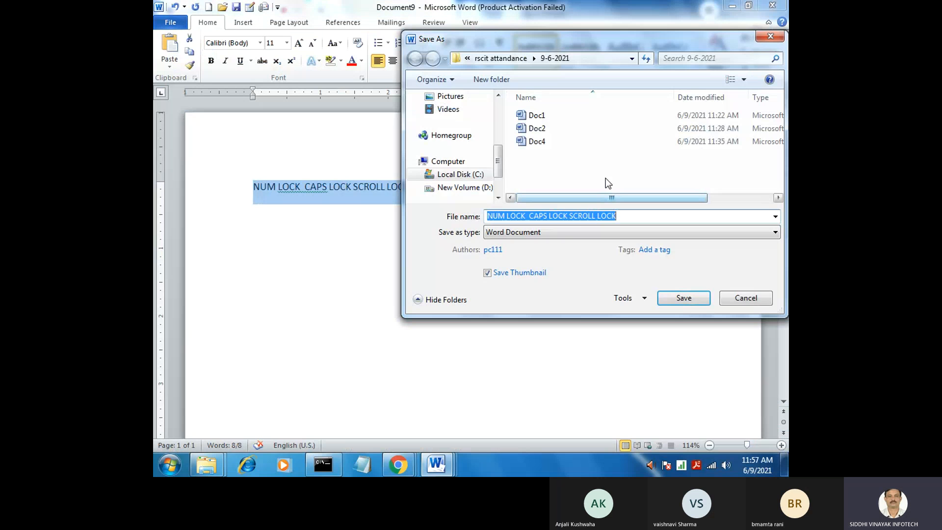
pyautogui.click(632, 59)
pyautogui.click(520, 67)
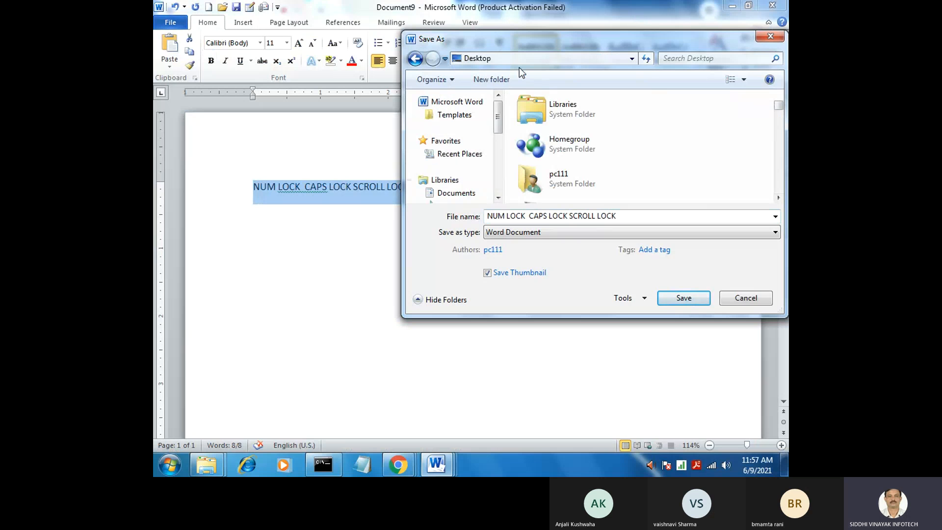
pyautogui.click(542, 215)
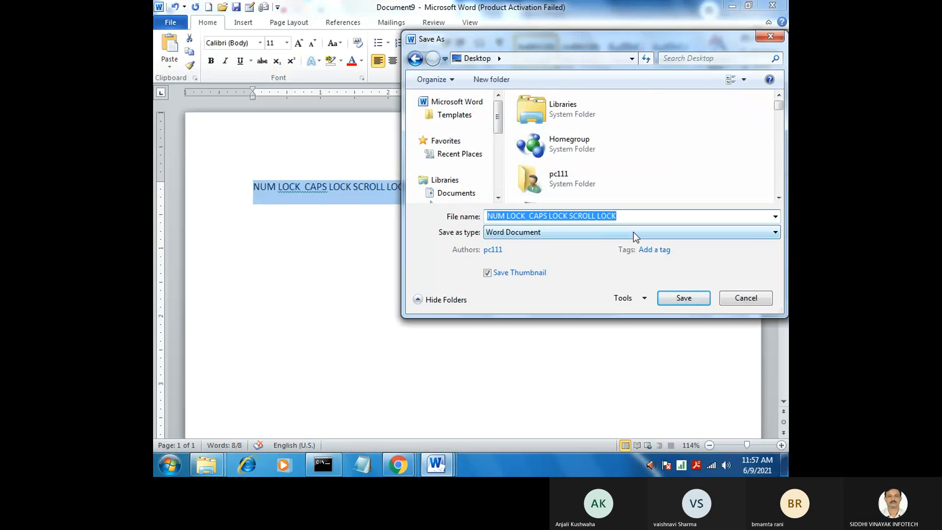
pyautogui.moveTo(786, 472)
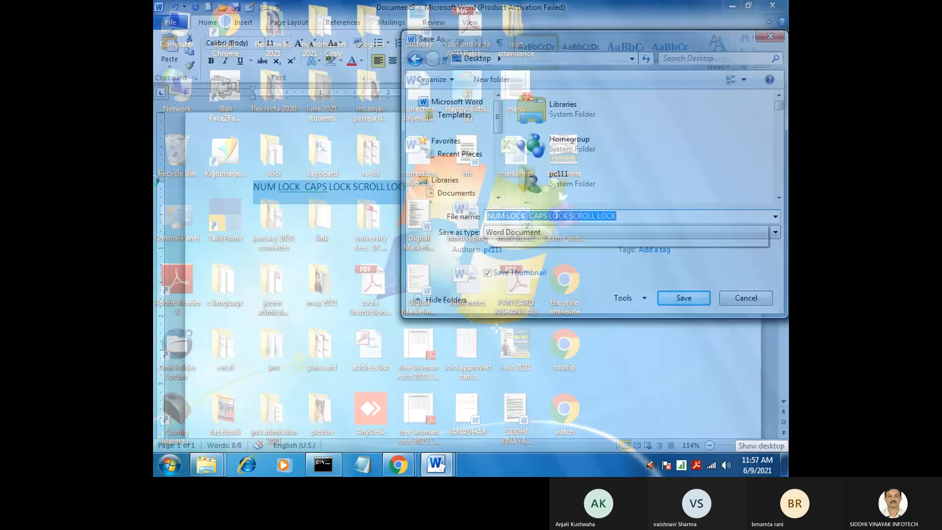
pyautogui.moveTo(398, 464)
pyautogui.click(391, 398)
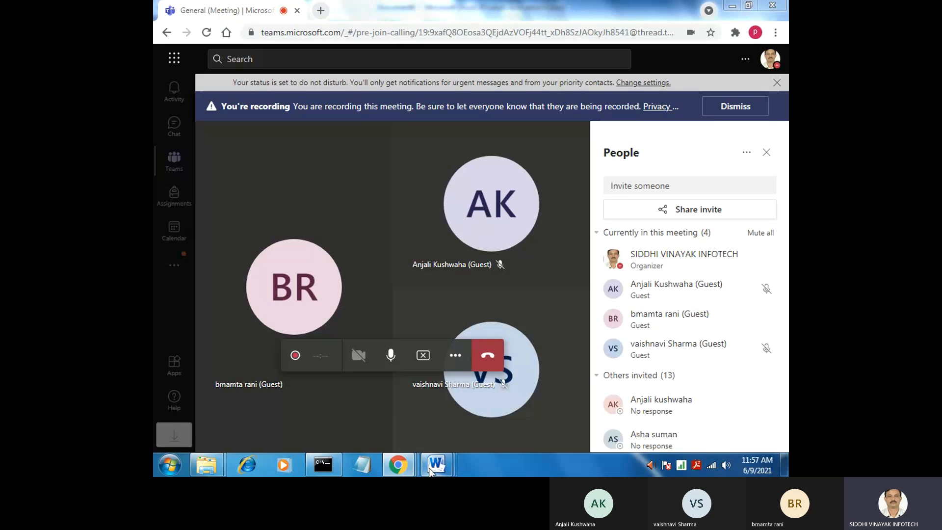
pyautogui.moveTo(446, 467)
pyautogui.click(470, 398)
# Enter SIDD as the document's file name, clear the entry, and cancel the save
pyautogui.click(494, 214)
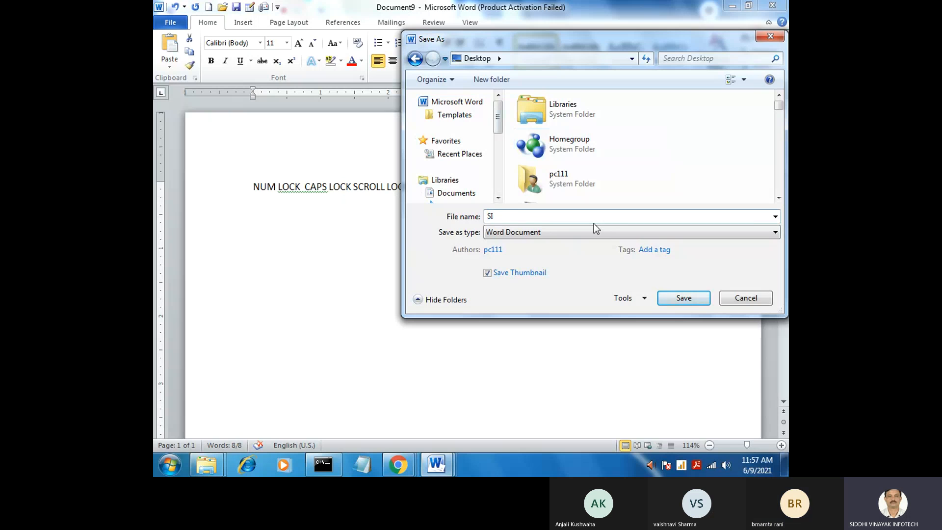
pyautogui.write('DD')
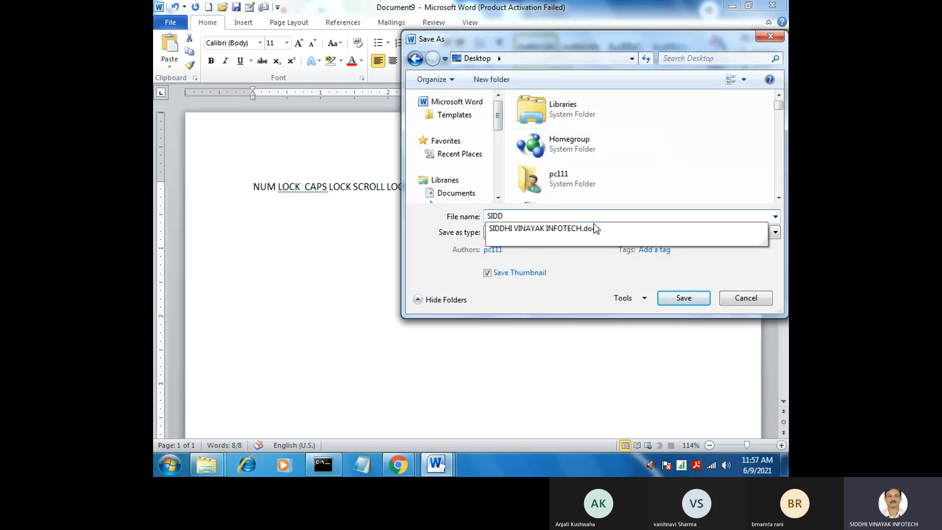
pyautogui.press('BackSpace')
pyautogui.press('BackSpace')
pyautogui.press('BackSpace')
pyautogui.press('BackSpace')
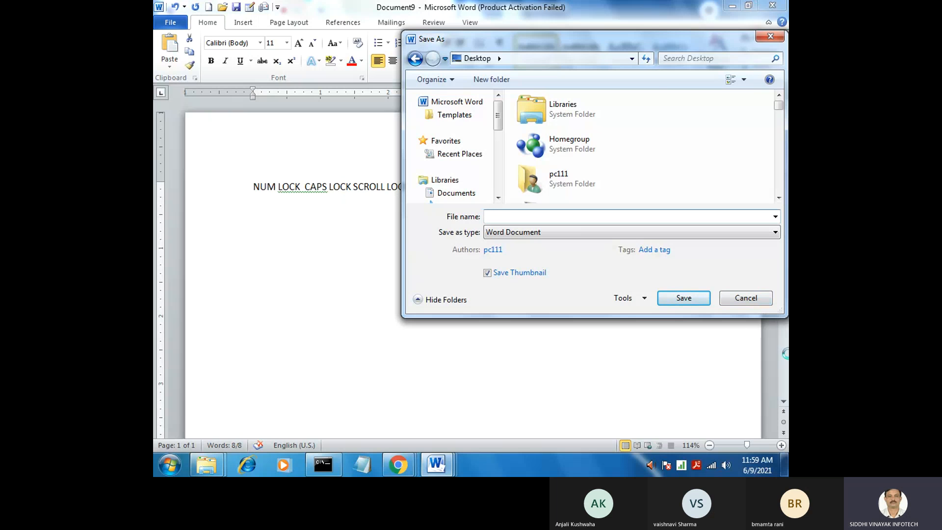
pyautogui.click(755, 297)
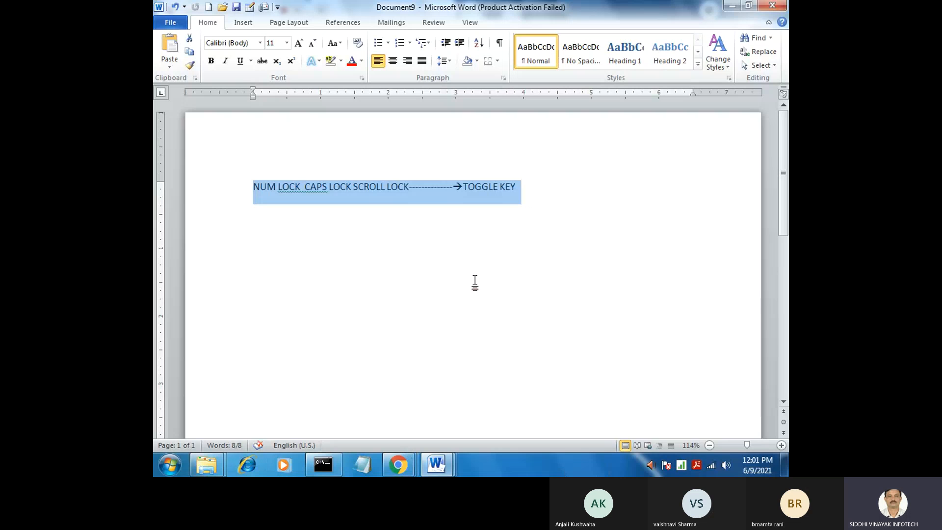
# Save the document in the Documents library, entering a first name as the file name
pyautogui.click(531, 187)
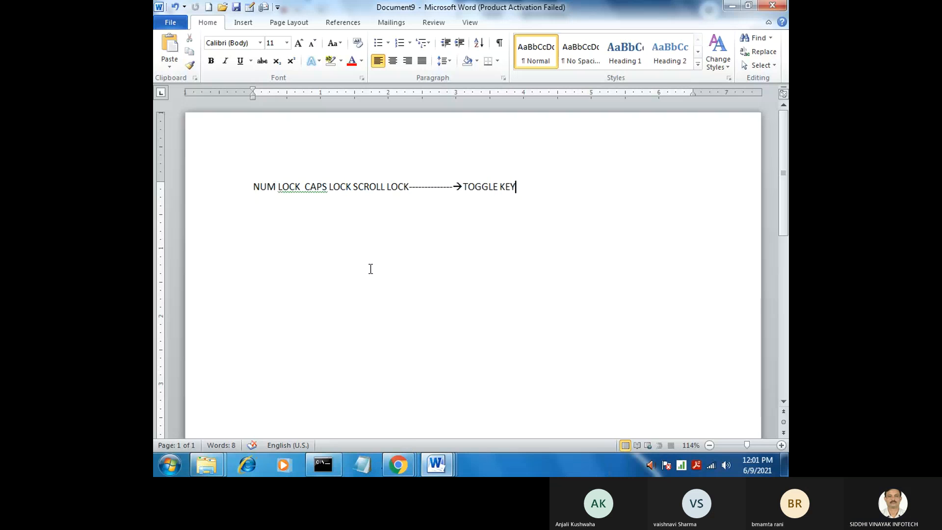
pyautogui.click(177, 22)
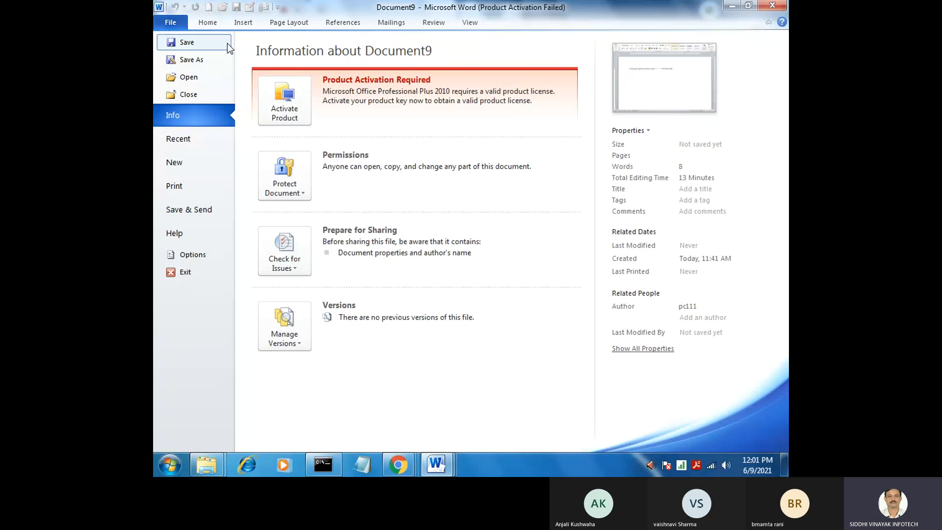
pyautogui.click(185, 42)
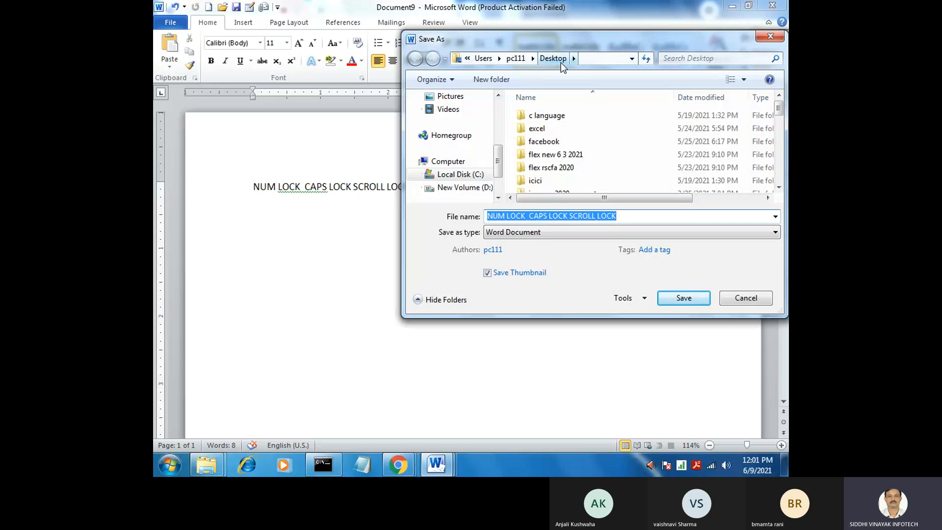
pyautogui.click(632, 59)
pyautogui.click(510, 80)
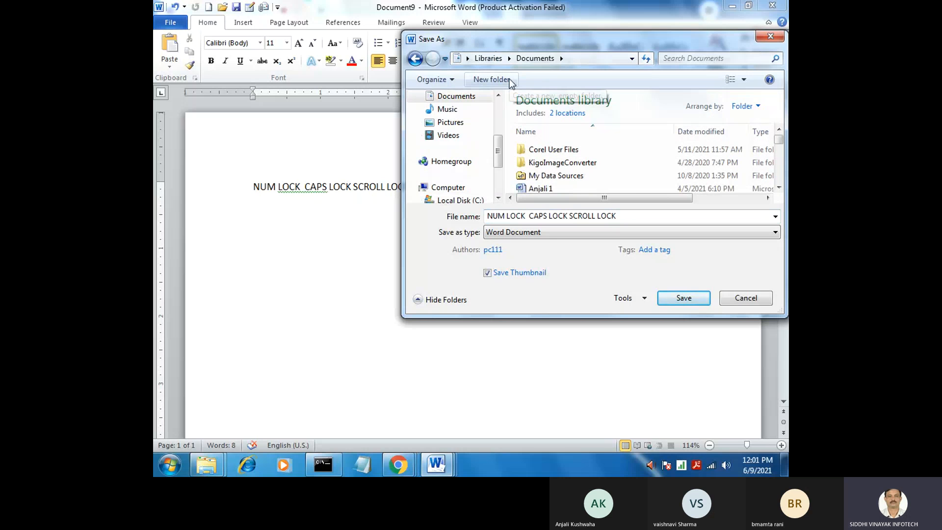
pyautogui.click(541, 216)
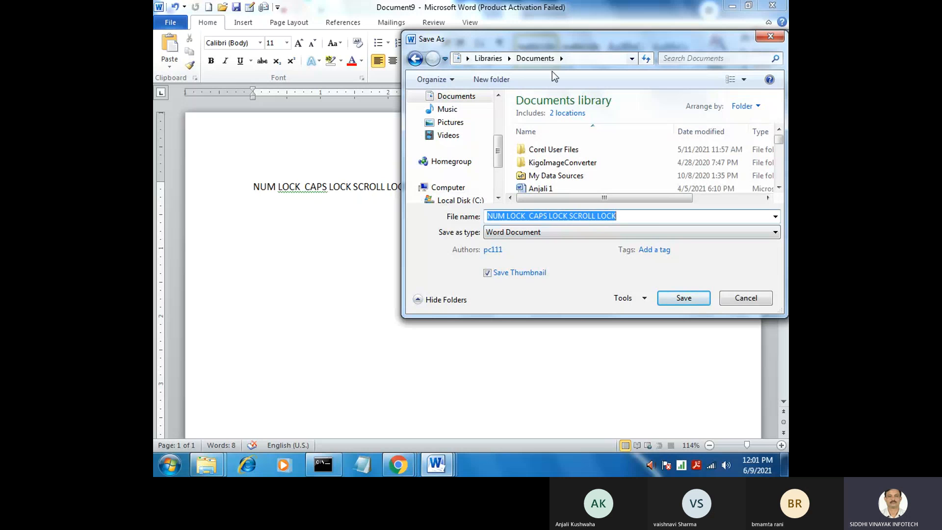
pyautogui.write('vai')
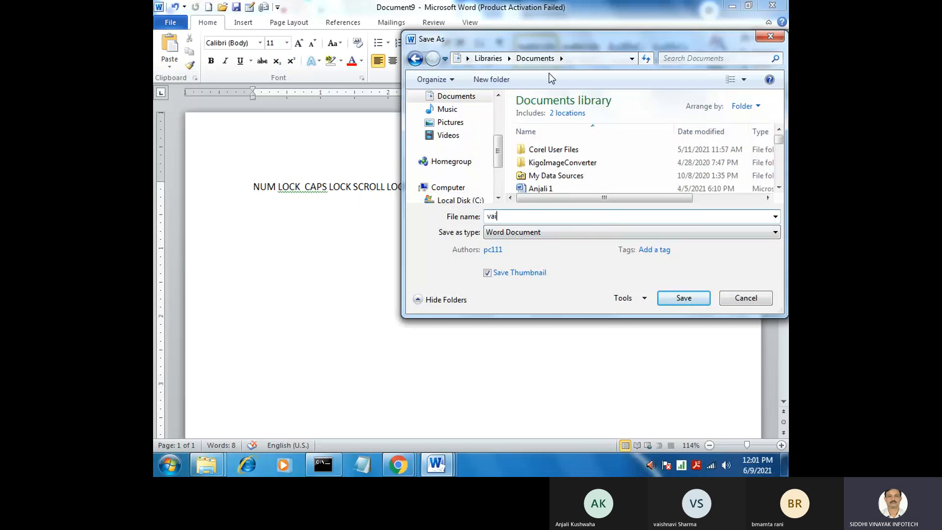
pyautogui.write('shali')
pyautogui.press('Return')
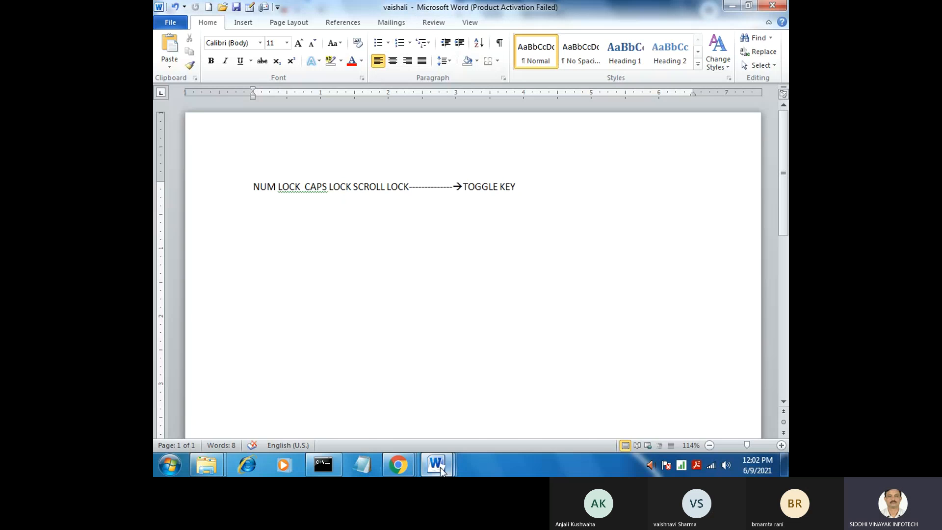
# Save the document again and view the customization options of the Quick Access Toolbar
pyautogui.click(450, 240)
pyautogui.click(170, 22)
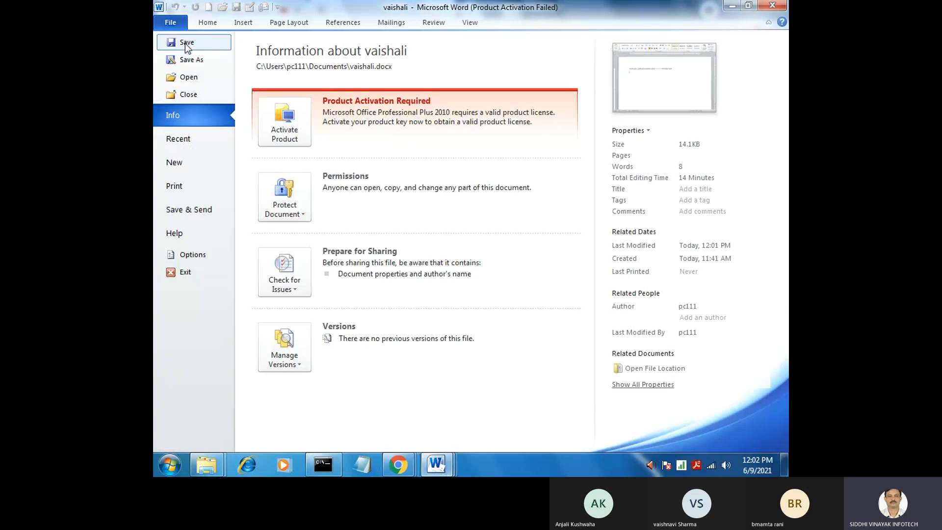
pyautogui.click(185, 47)
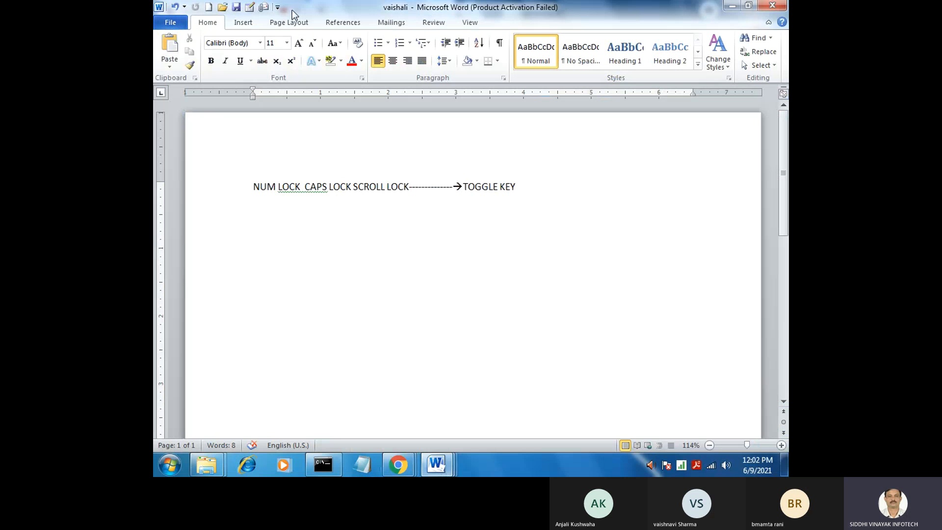
pyautogui.click(277, 7)
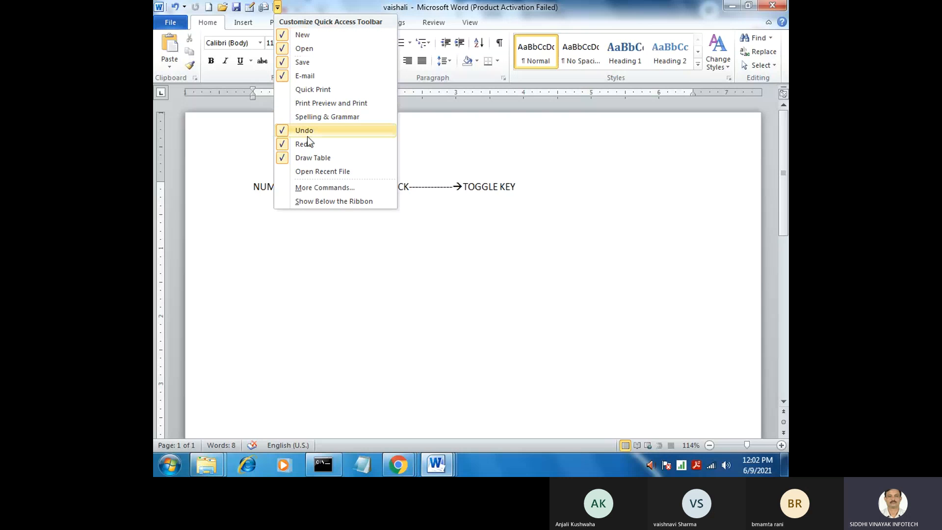
pyautogui.click(515, 149)
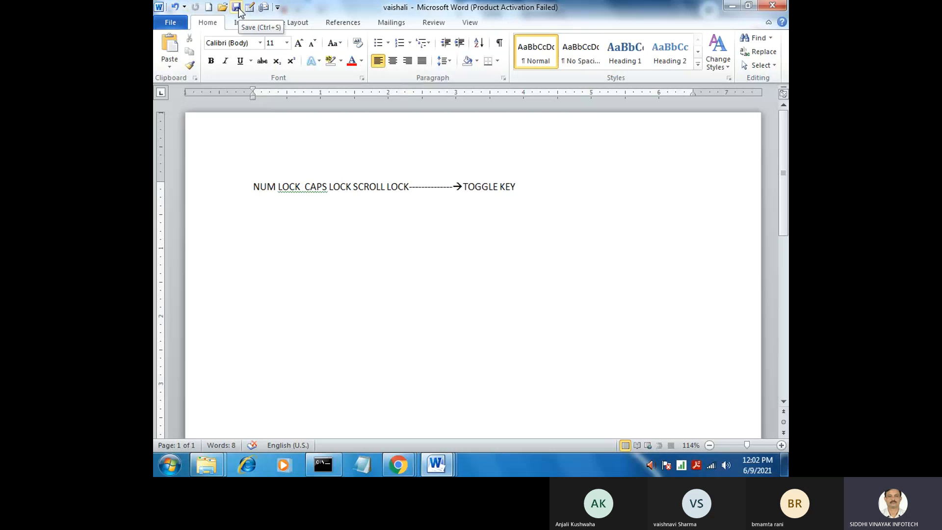
# Add the line "Siddhi vinayak infotech" below the toggle key text, writing infotech as one word
pyautogui.click(784, 471)
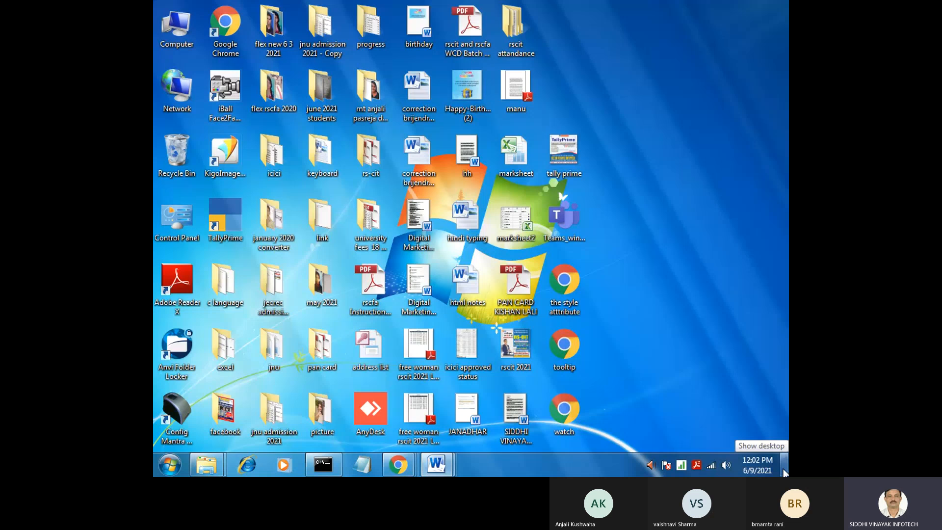
pyautogui.click(784, 472)
pyautogui.press('Return')
pyautogui.write('s')
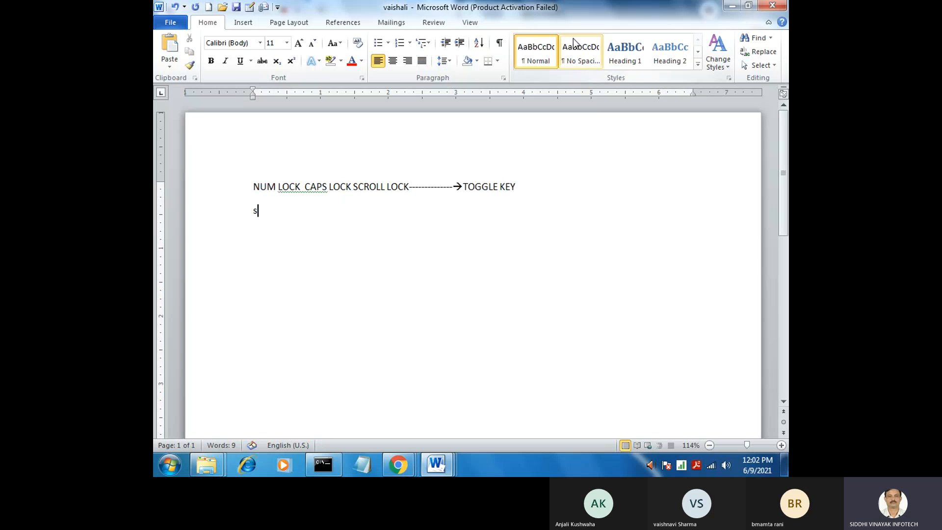
pyautogui.write('iddhi vinay')
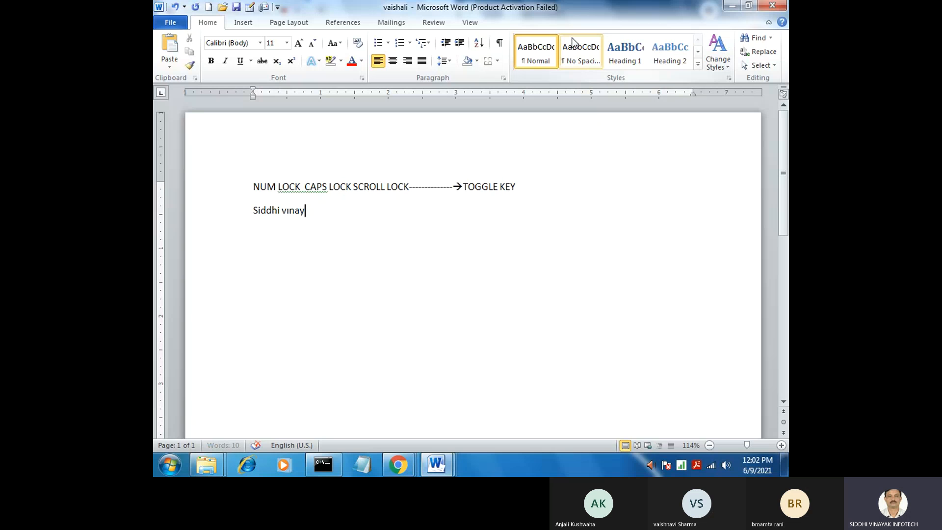
pyautogui.write('ak in ')
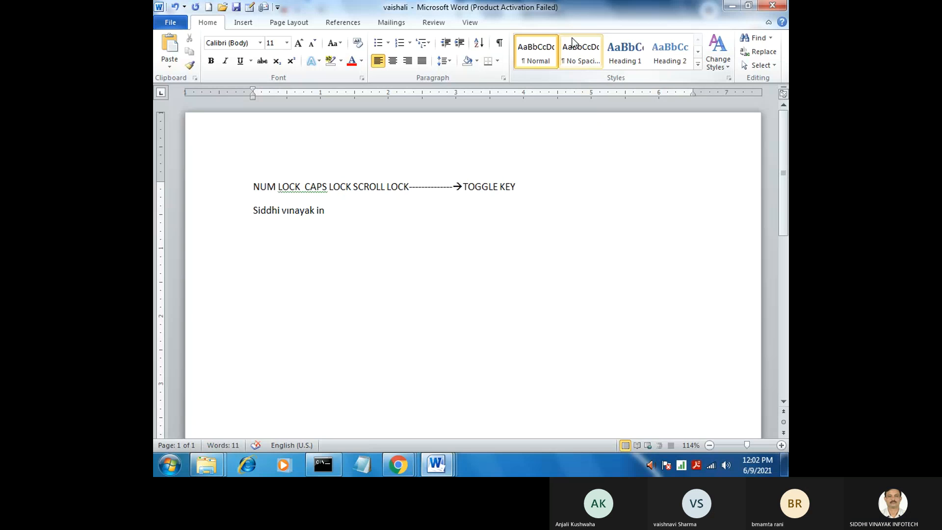
pyautogui.write('fotech')
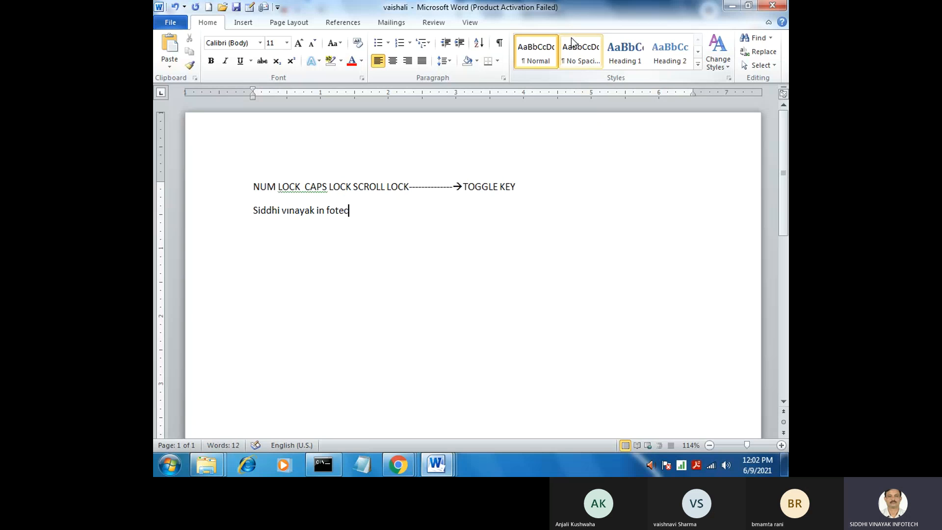
pyautogui.click(331, 212)
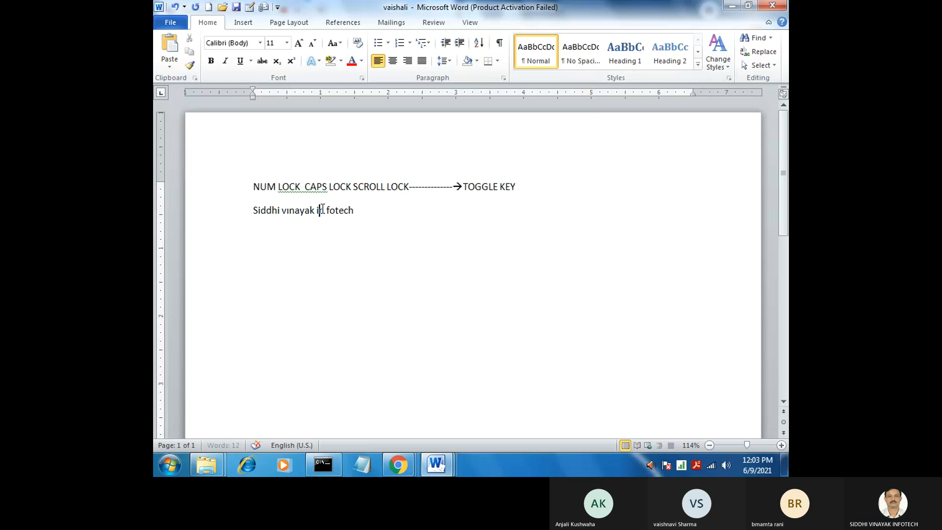
pyautogui.press('BackSpace')
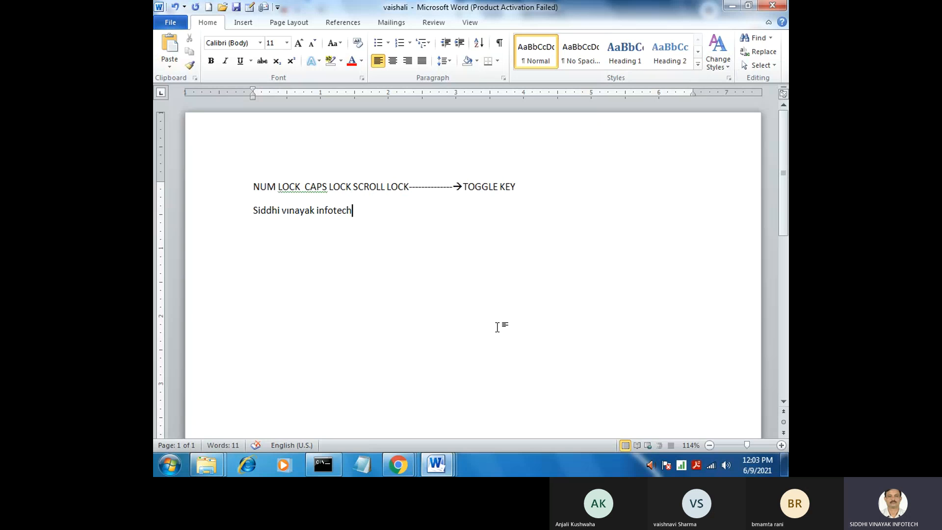
# Close the harddisk Google search tab and minimize the open windows to reach the desktop
pyautogui.click(327, 463)
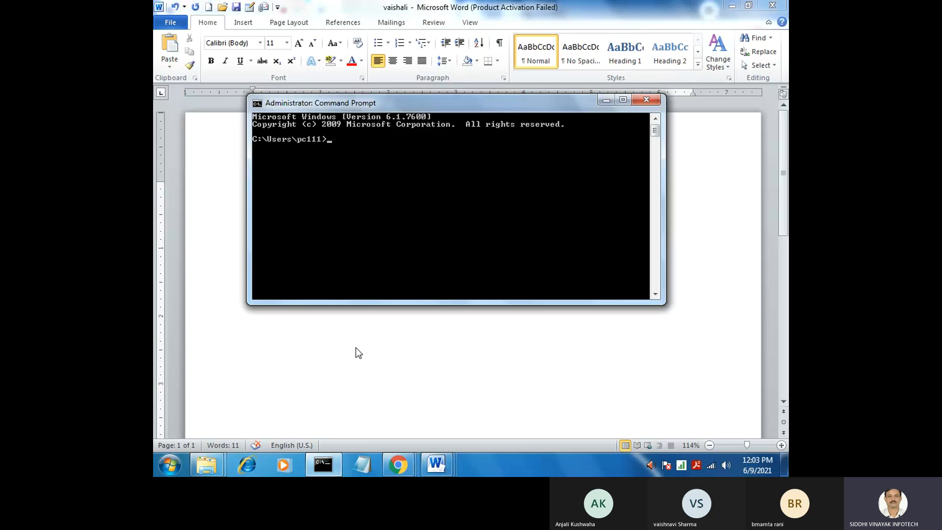
pyautogui.click(328, 463)
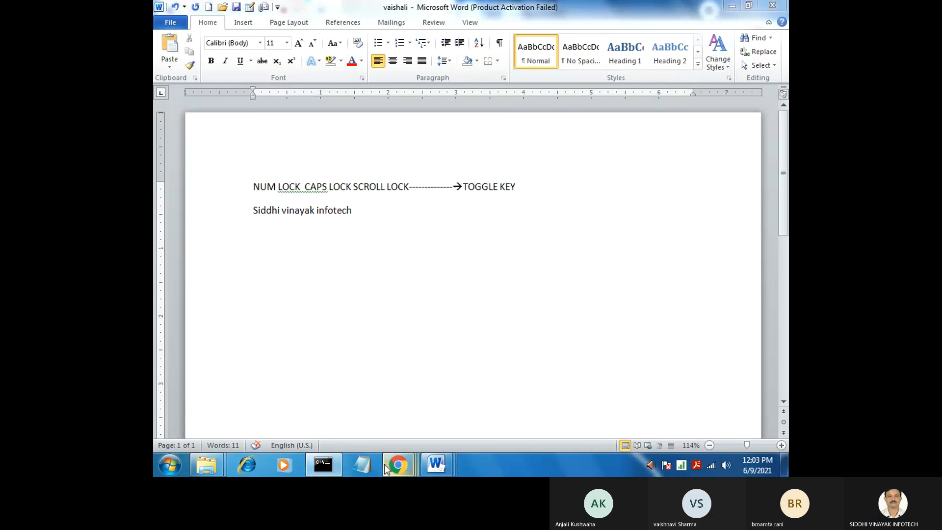
pyautogui.click(732, 7)
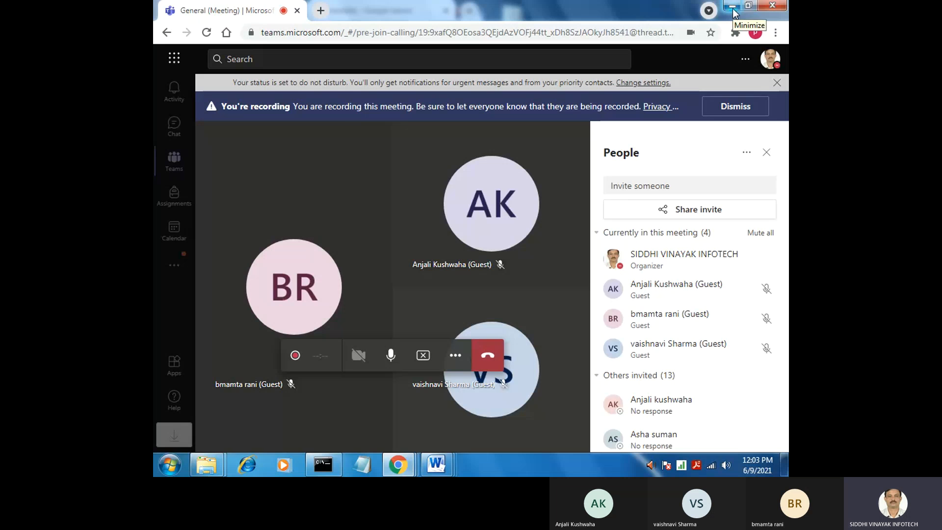
pyautogui.click(733, 8)
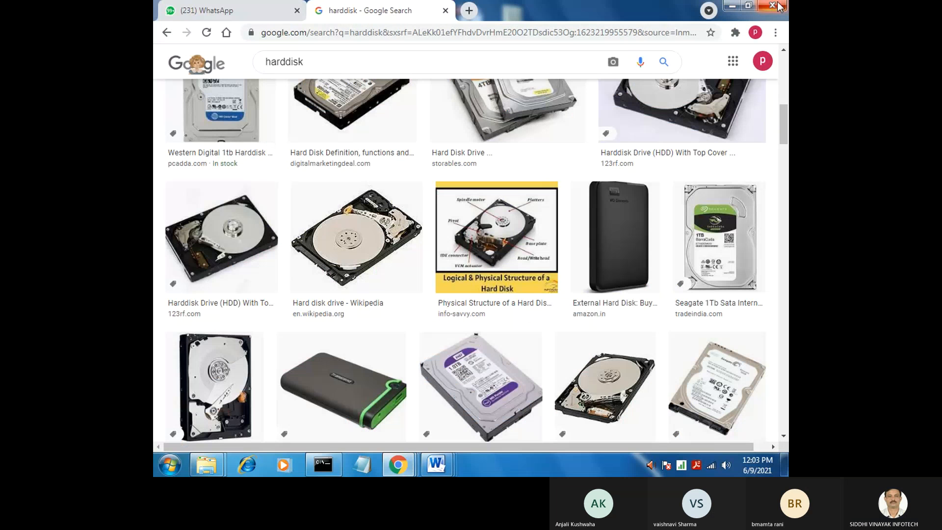
pyautogui.doubleClick(488, 24)
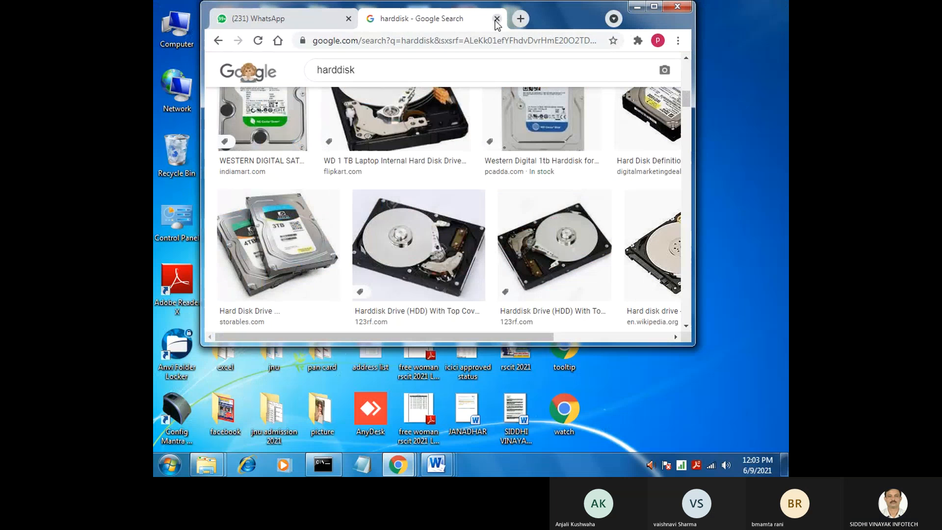
pyautogui.click(496, 19)
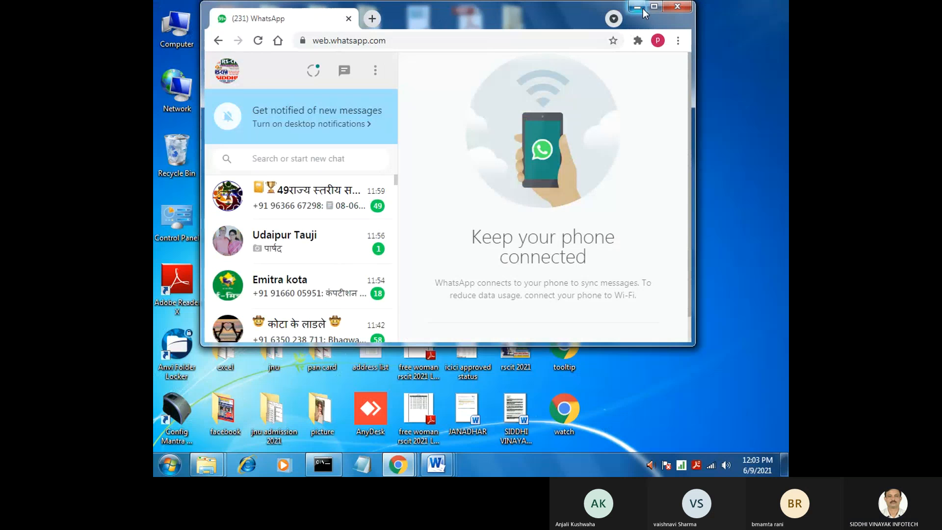
pyautogui.click(637, 7)
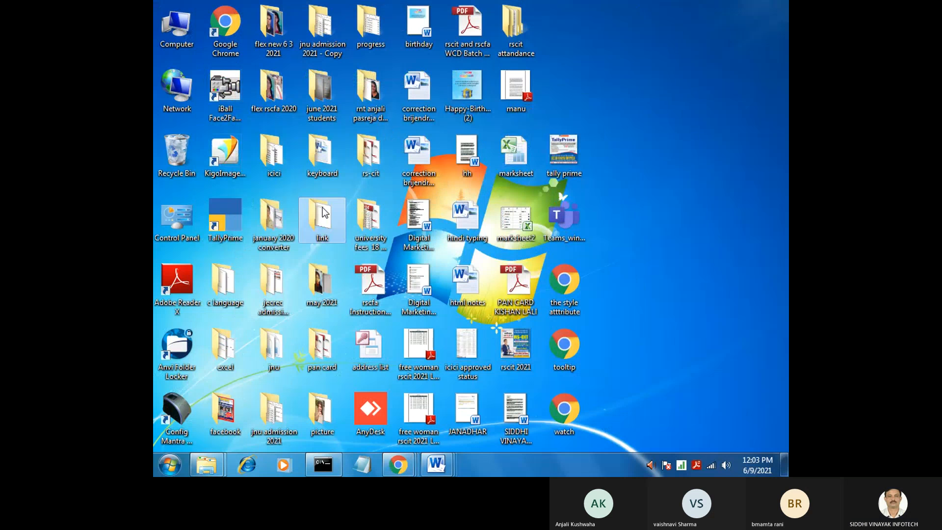
# Open the Word document named image from the keyboard folder on the desktop
pyautogui.press('k')
pyautogui.press('k')
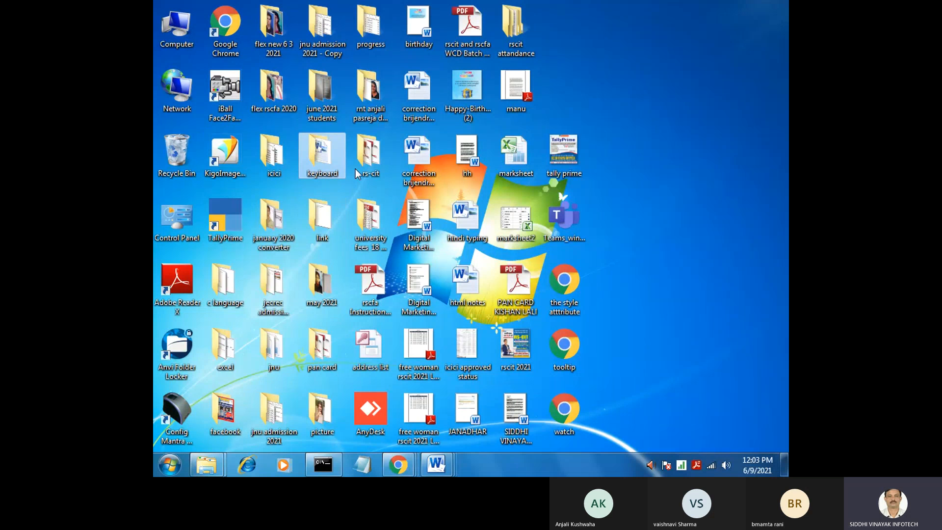
pyautogui.doubleClick(328, 155)
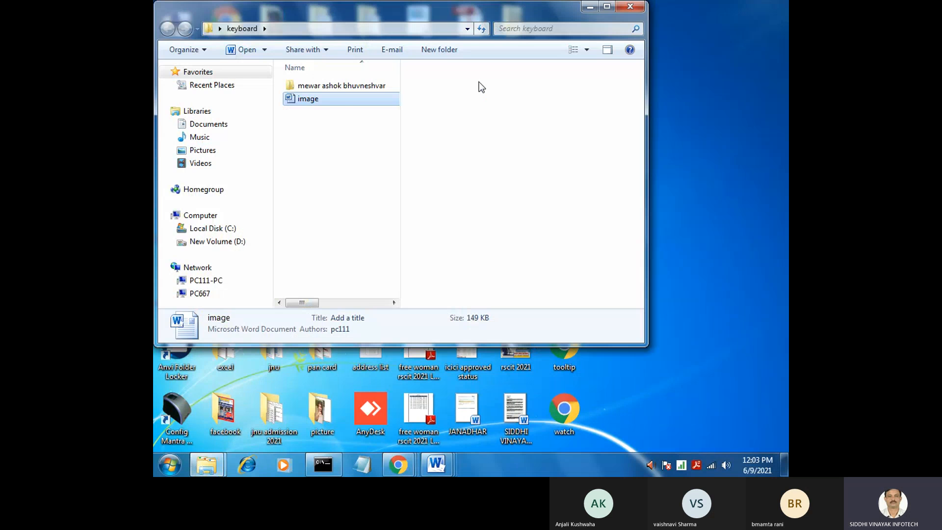
pyautogui.press('Return')
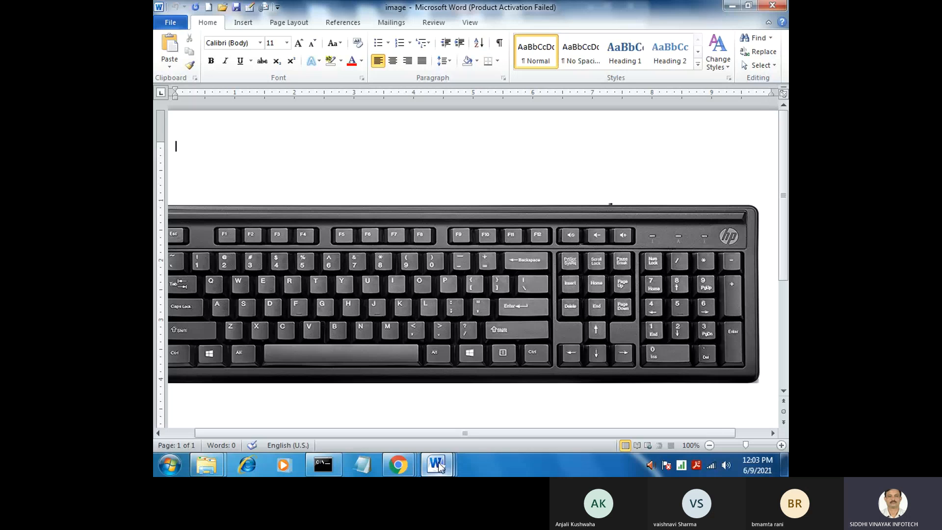
# Switch to the Doc4 document and view the lower part of its meeting screenshot
pyautogui.moveTo(438, 463)
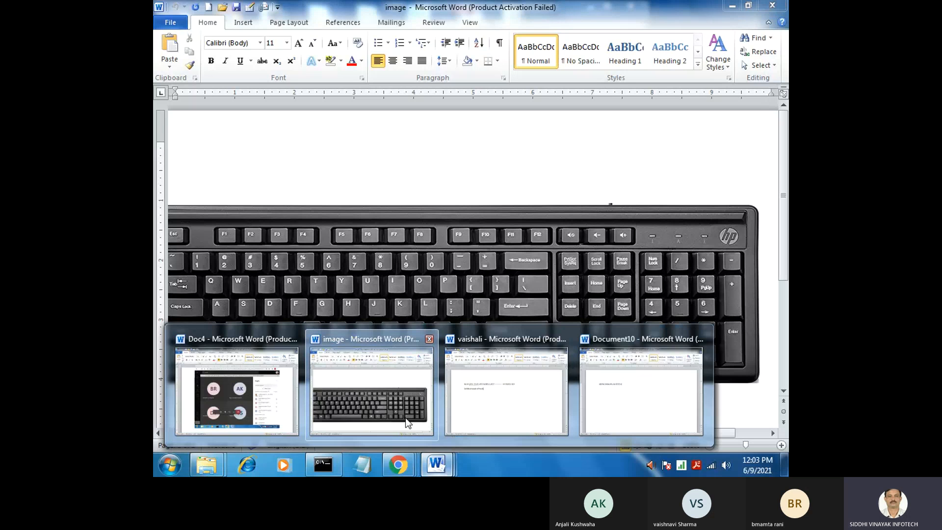
pyautogui.click(237, 390)
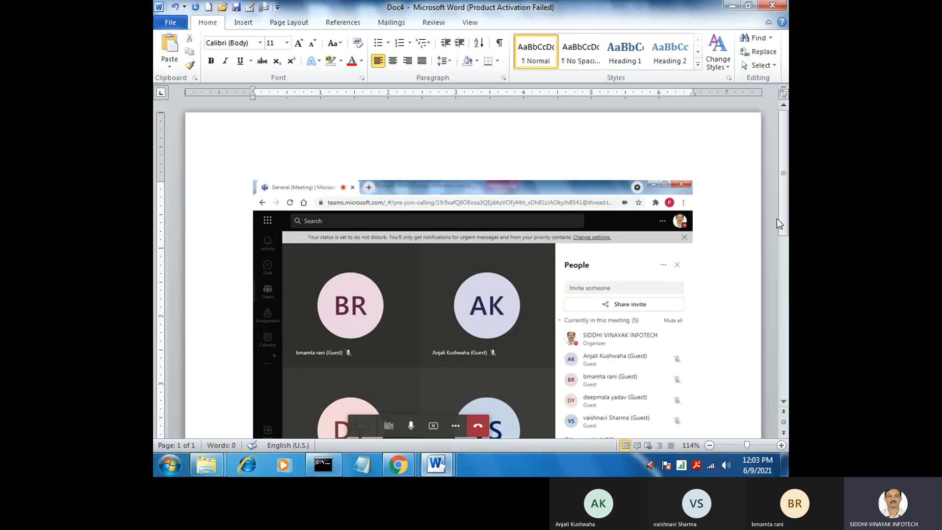
pyautogui.moveTo(777, 219); pyautogui.dragTo(780, 267)
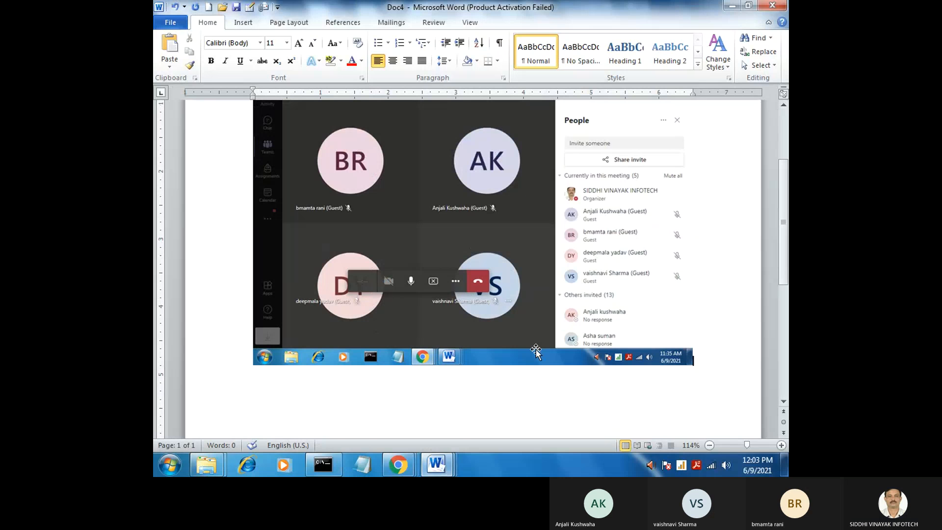
# View the Teams meeting window in Chrome, and minimize it and Doc4 to return to the keyboard image document
pyautogui.moveTo(392, 455)
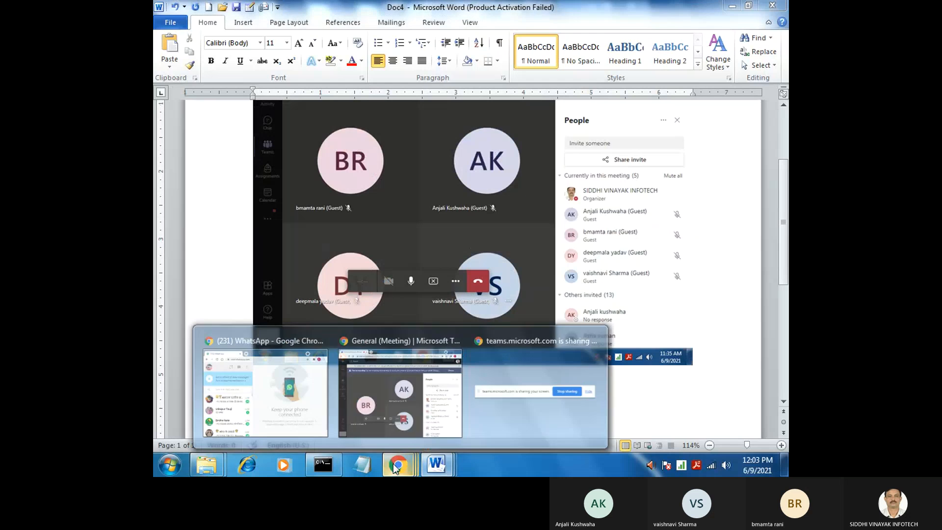
pyautogui.click(383, 439)
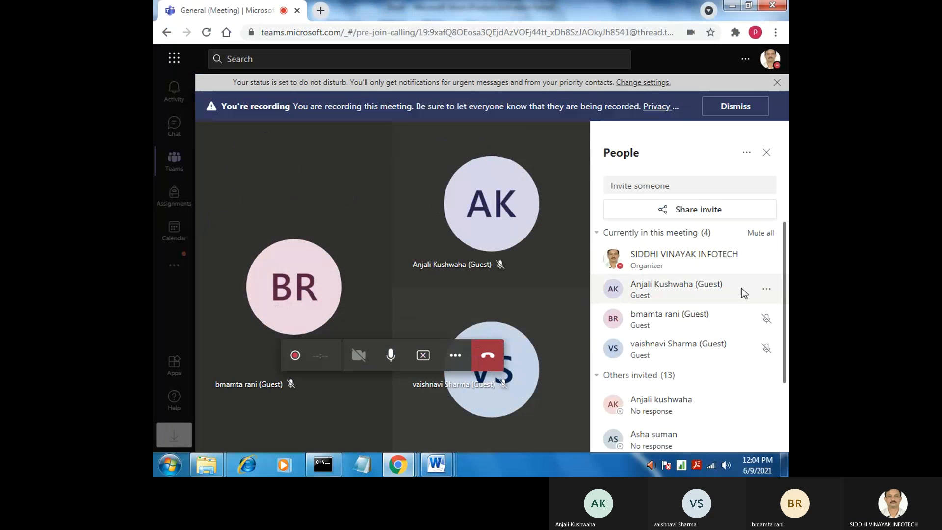
pyautogui.click(732, 7)
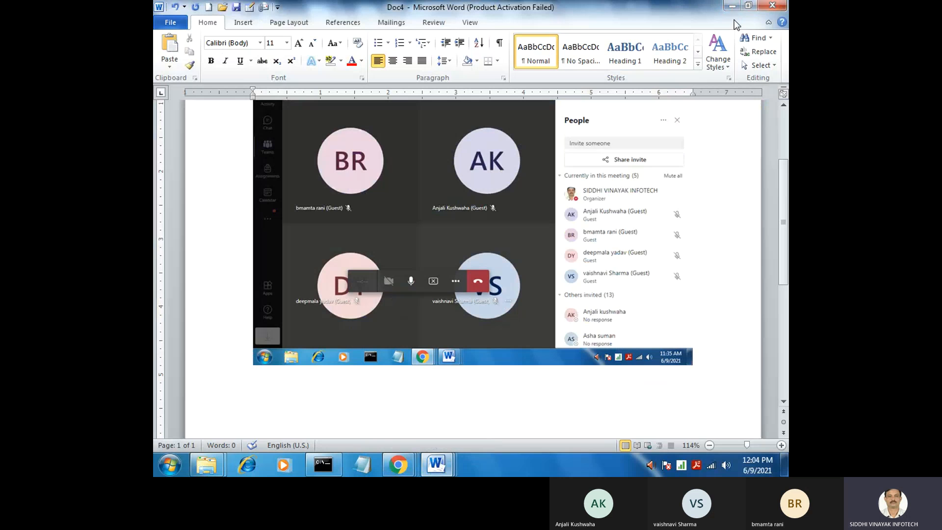
pyautogui.click(732, 6)
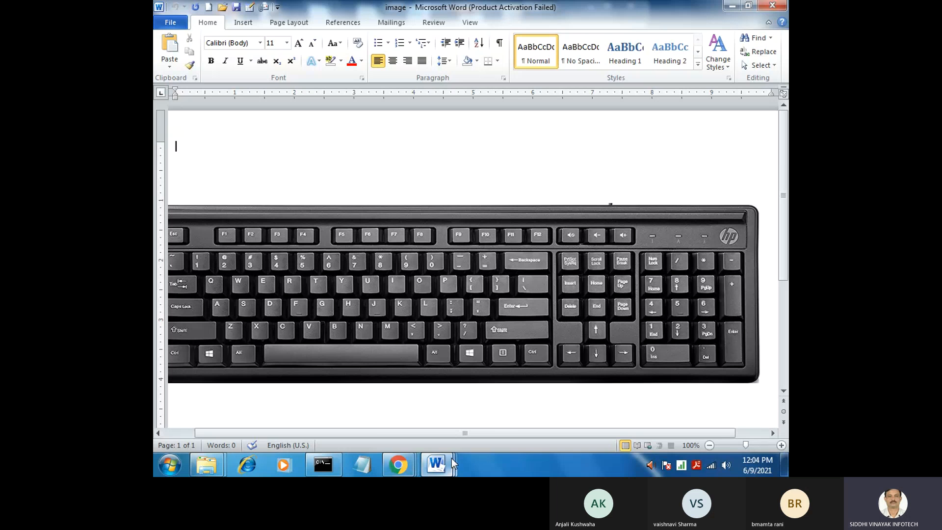
# Switch to the Word document with the toggle key notes, view its file information, and save it
pyautogui.moveTo(451, 458)
pyautogui.click(456, 412)
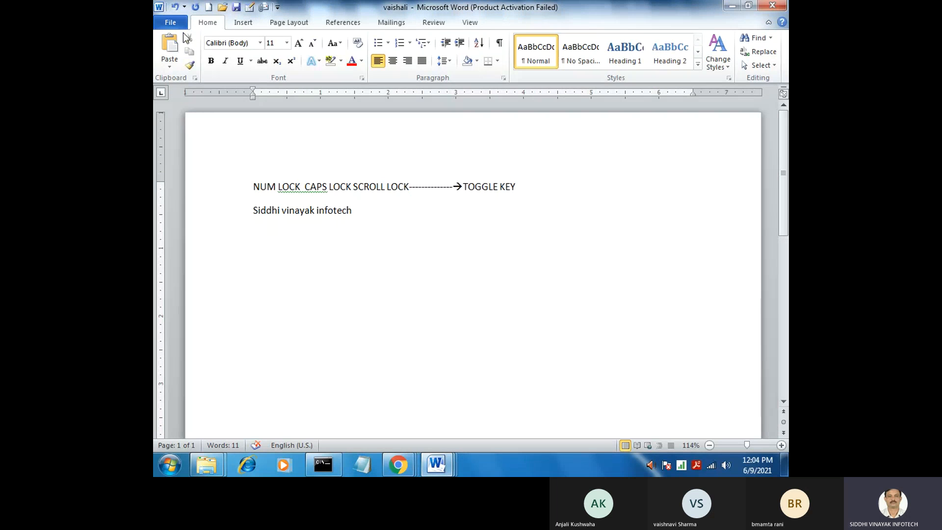
pyautogui.click(170, 22)
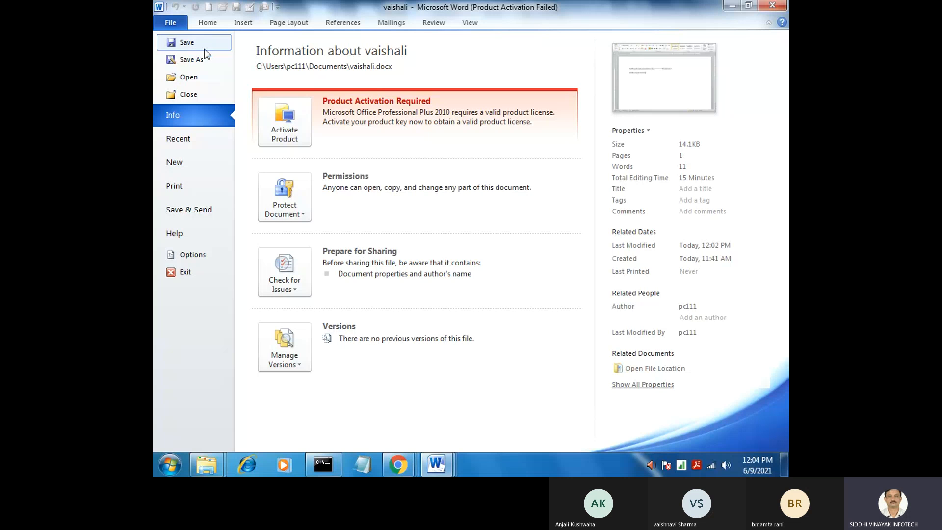
pyautogui.click(157, 15)
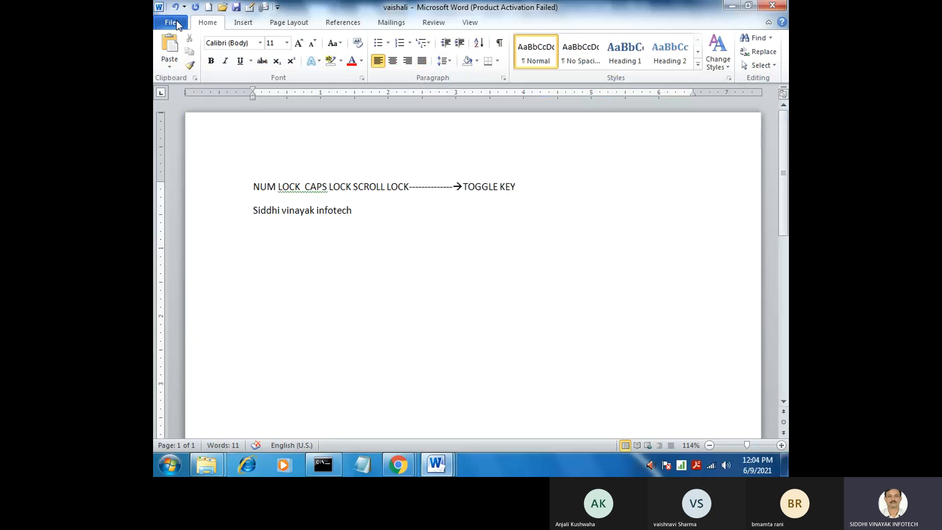
pyautogui.click(176, 19)
pyautogui.click(175, 40)
# Add the line "Talwandi kota" below "Siddhi vinayak infotech" in the document
pyautogui.click(382, 211)
pyautogui.press('Return')
pyautogui.write('talwandi kota')
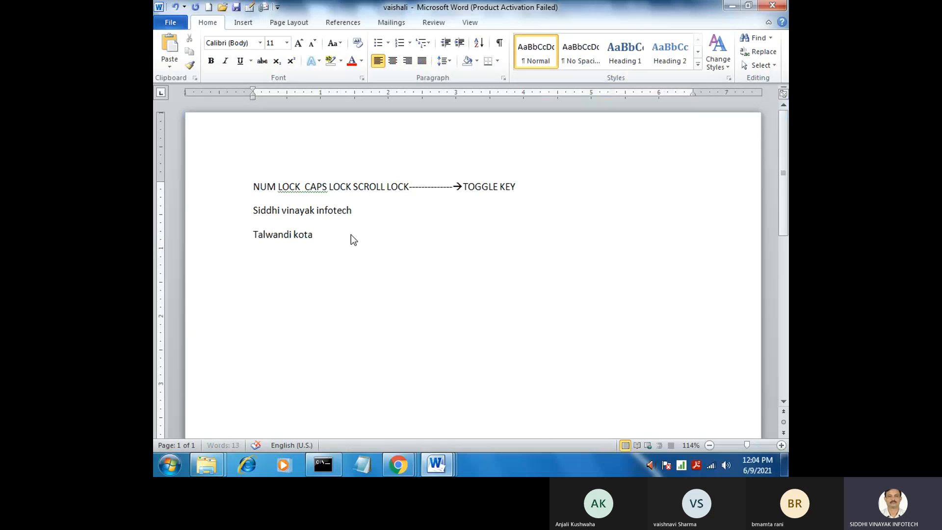
pyautogui.press('Return')
pyautogui.click(304, 210)
pyautogui.click(330, 237)
pyautogui.click(306, 250)
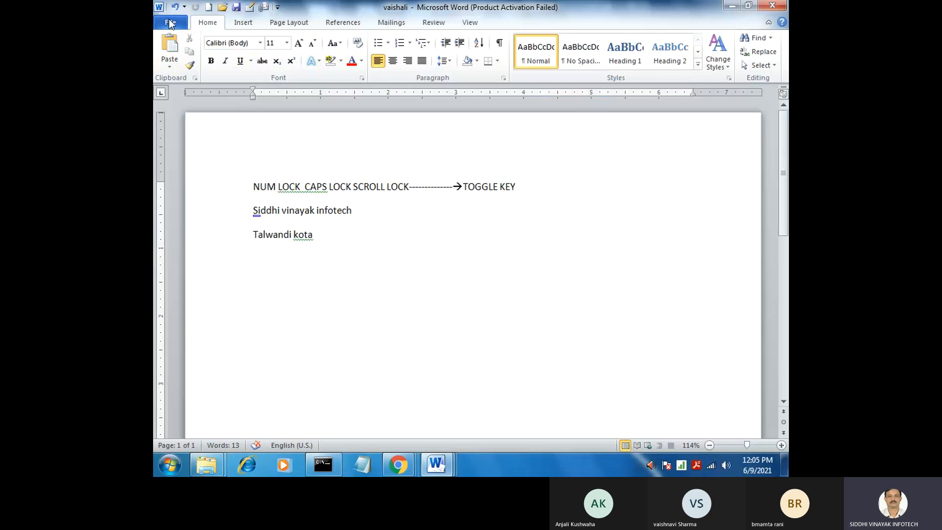
# Save a copy of the document to the Desktop as a Word Document, using a student's first name as the file name
pyautogui.click(170, 23)
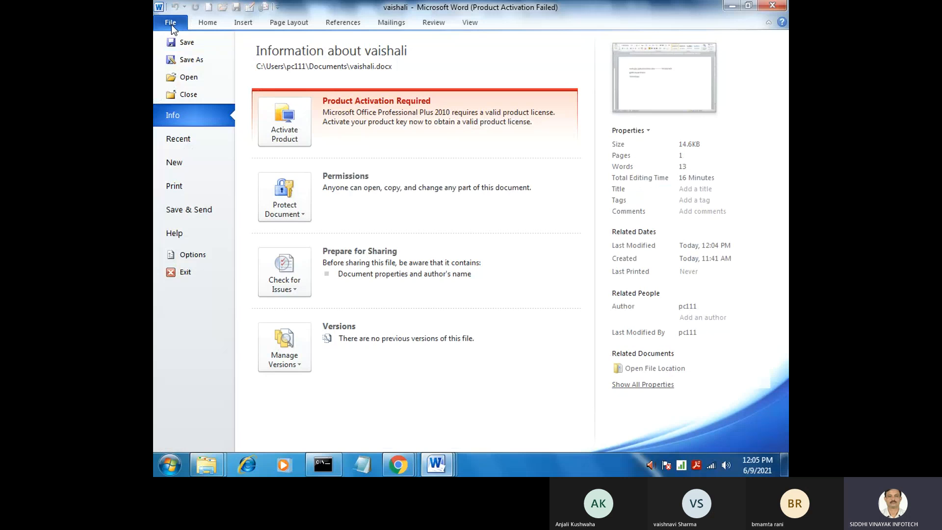
pyautogui.click(230, 62)
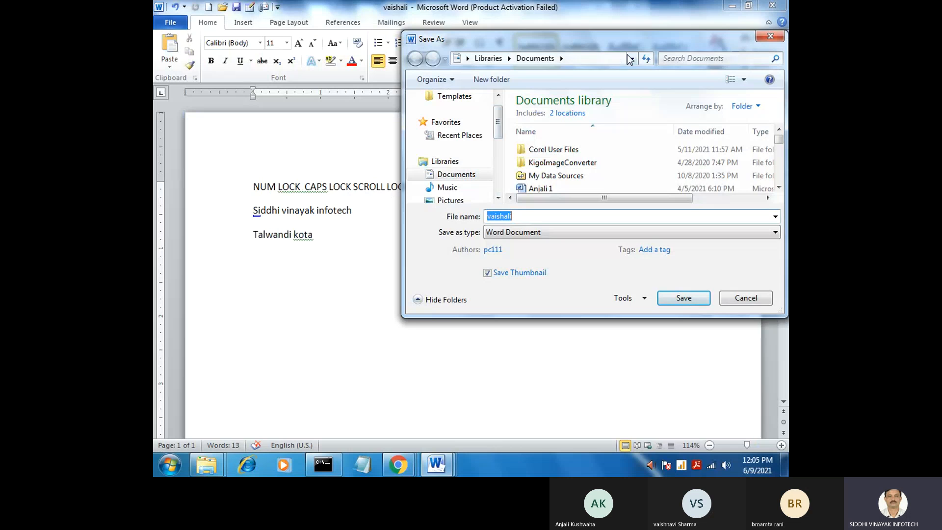
pyautogui.moveTo(606, 44); pyautogui.dragTo(579, 26)
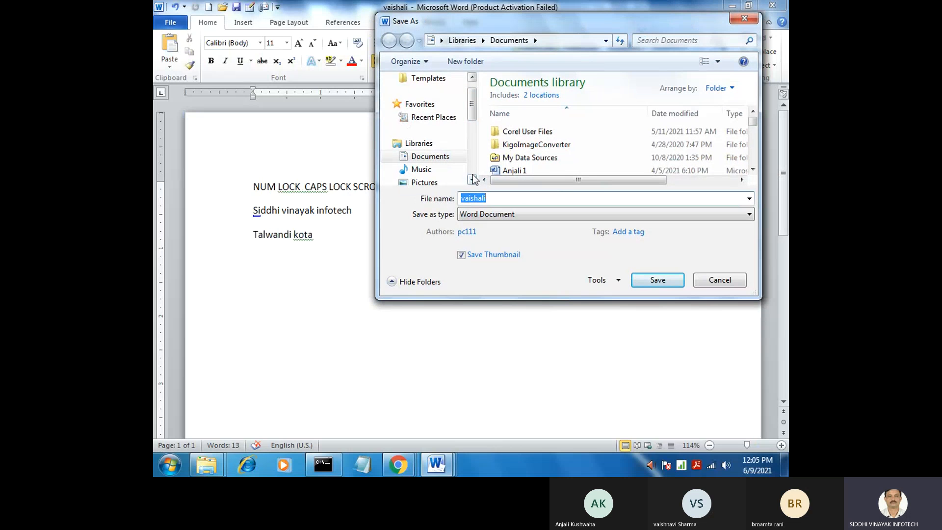
pyautogui.click(606, 41)
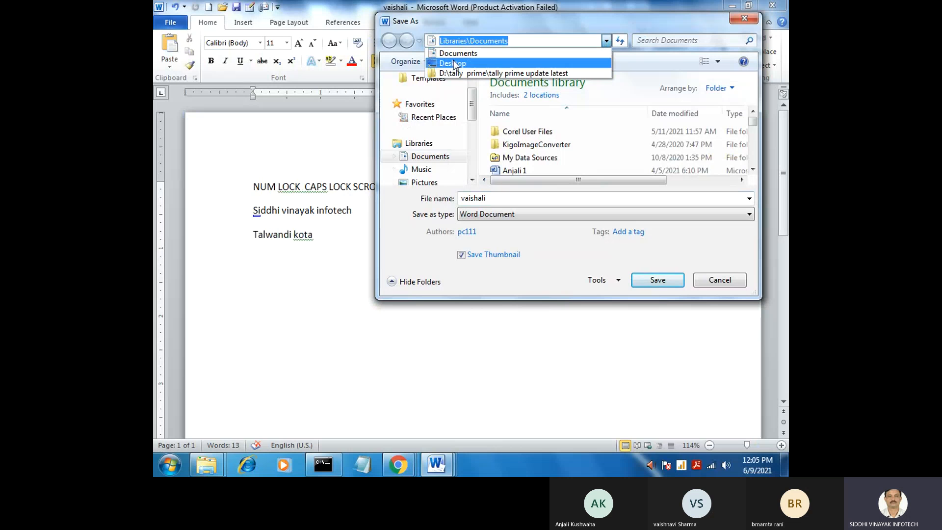
pyautogui.click(454, 64)
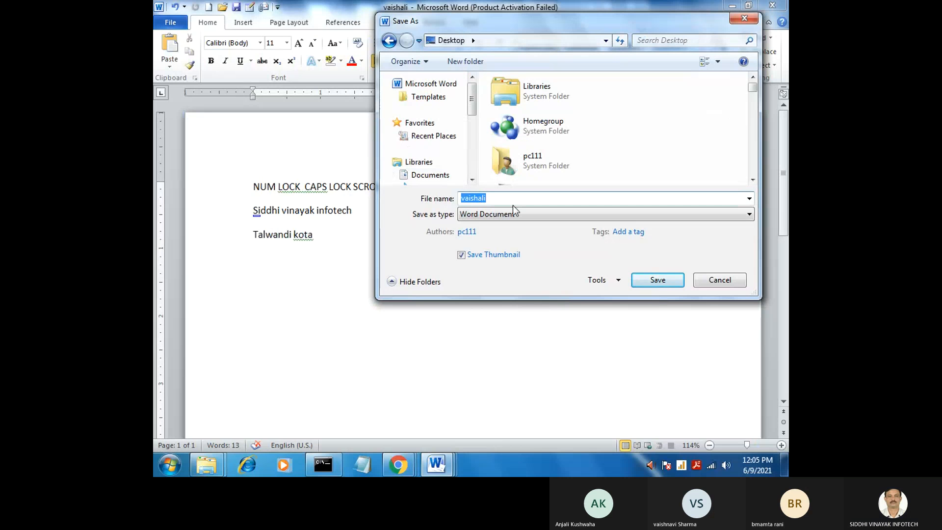
pyautogui.write('ma')
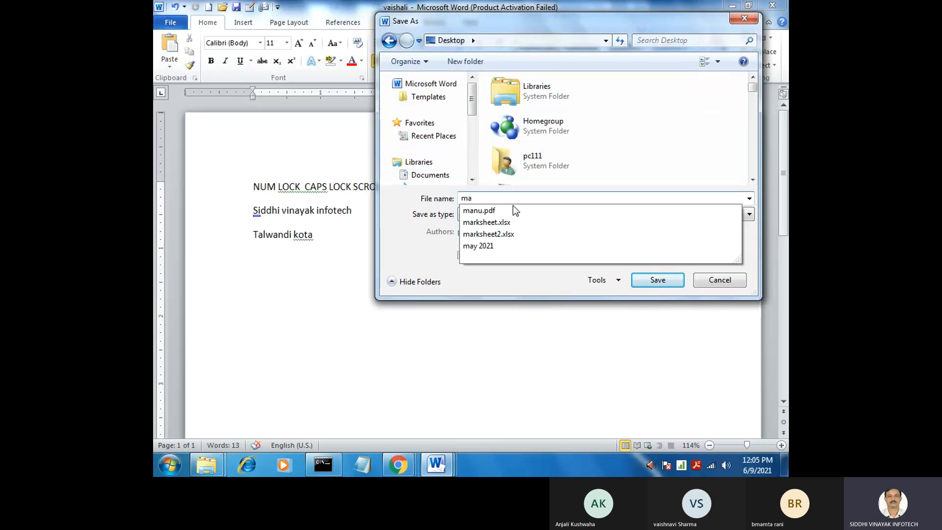
pyautogui.write('mta')
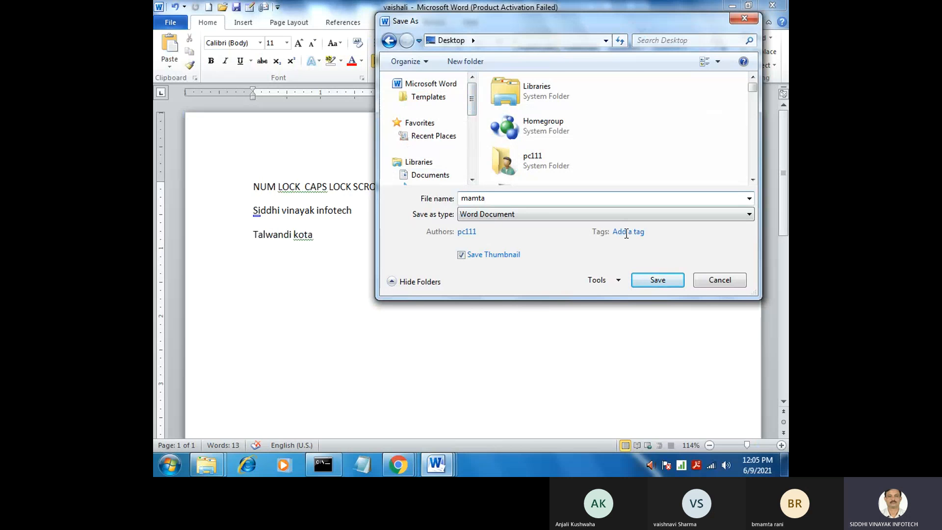
pyautogui.click(658, 279)
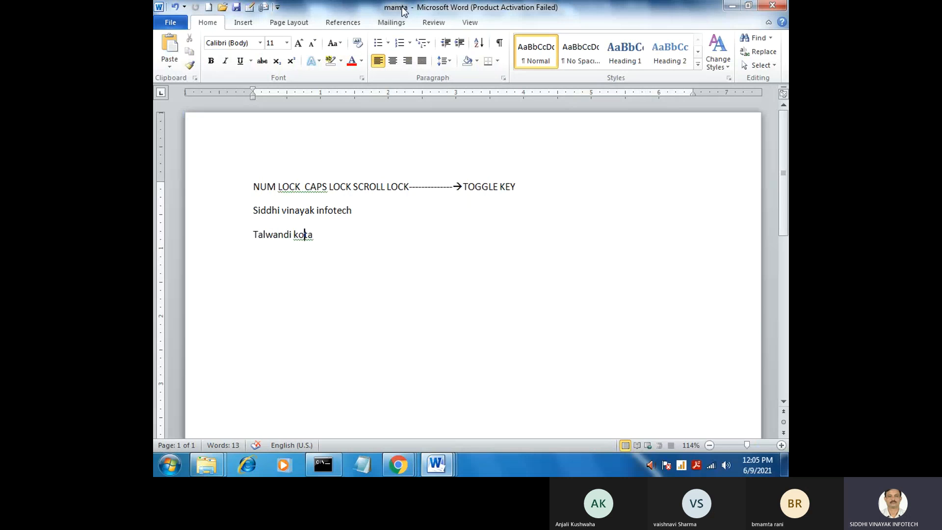
pyautogui.click(328, 246)
# Switch to the keyboard image document, and minimize it and the keyboard folder window to reach the desktop
pyautogui.moveTo(435, 468)
pyautogui.click(304, 393)
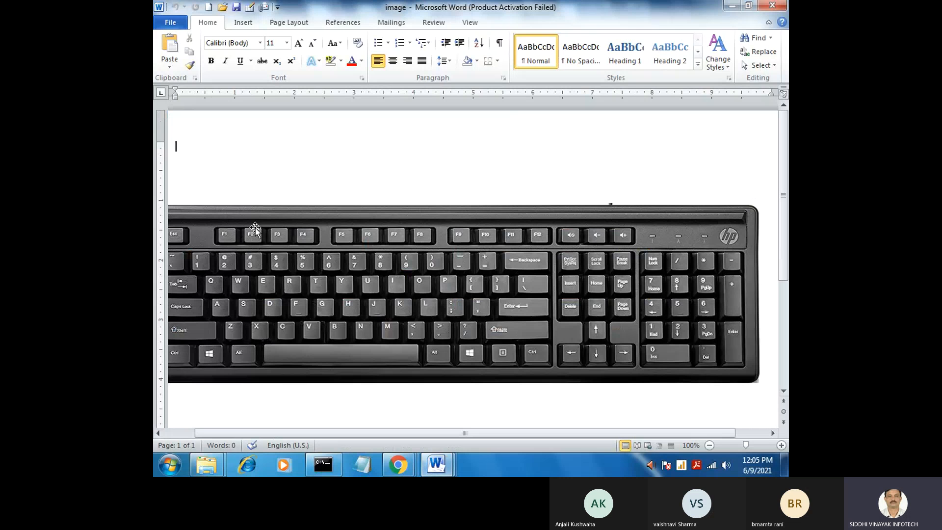
pyautogui.click(732, 7)
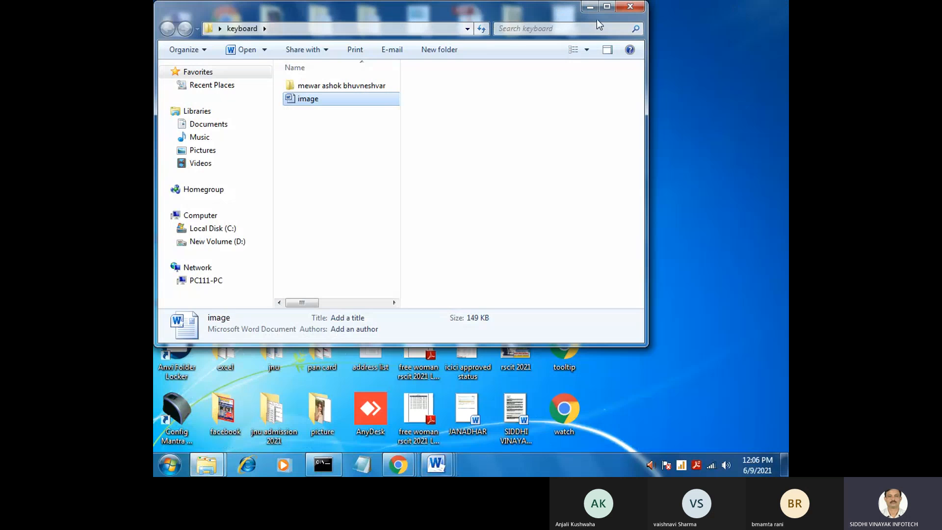
pyautogui.click(590, 6)
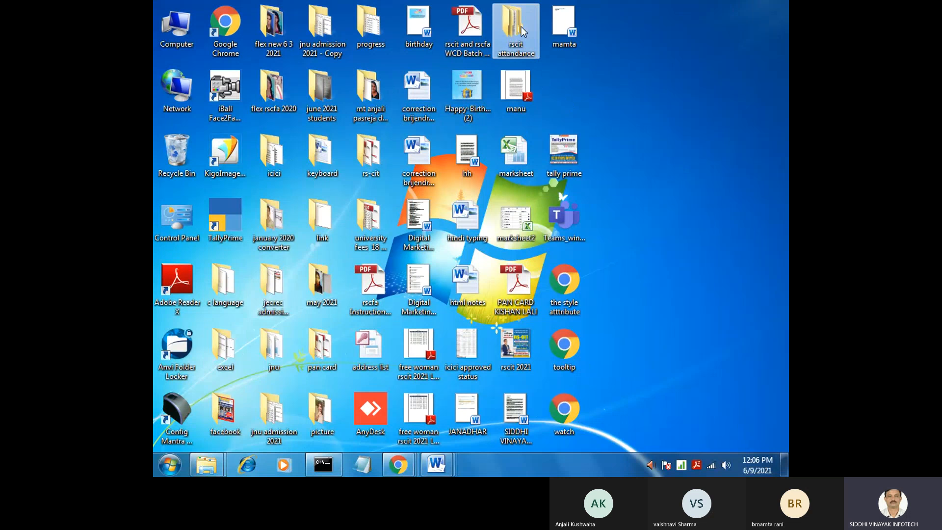
# Open the 9-6-2021 subfolder of rscit attandance, preview Doc4, and return to the parent folder
pyautogui.doubleClick(526, 51)
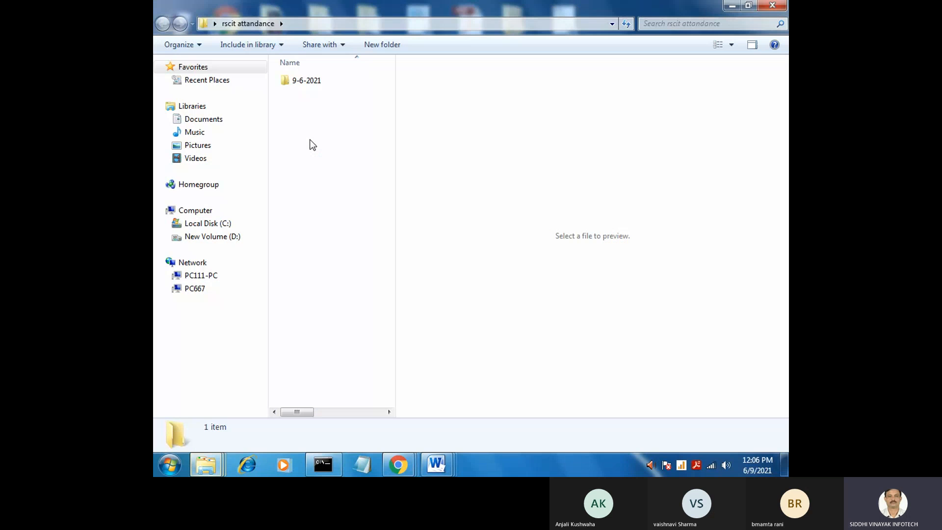
pyautogui.doubleClick(325, 85)
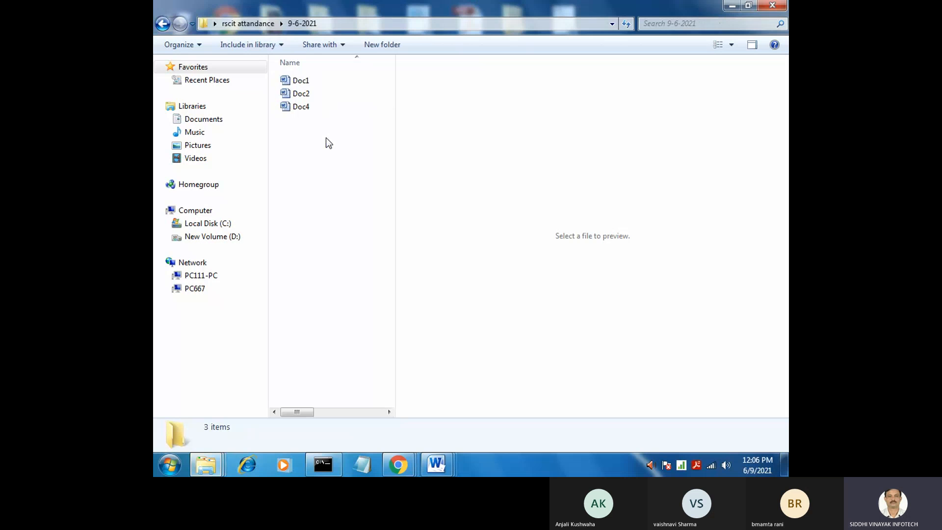
pyautogui.click(316, 109)
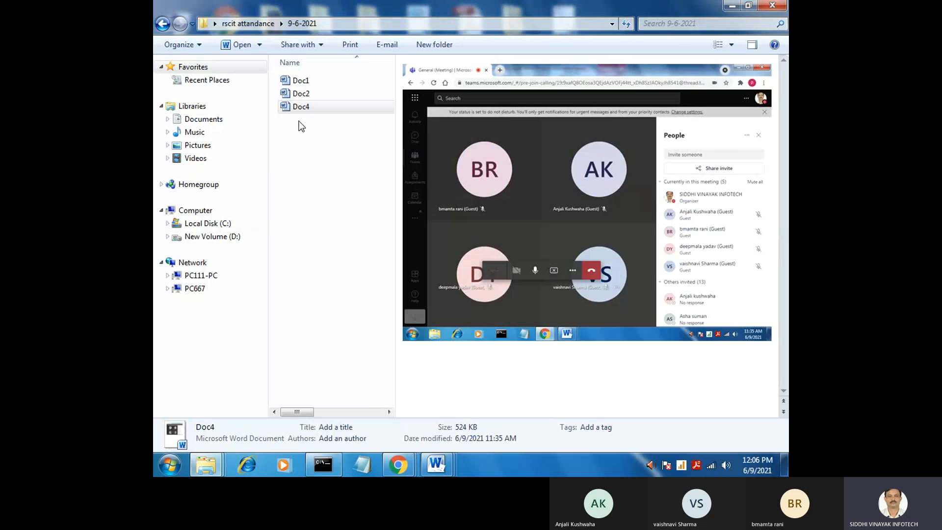
pyautogui.click(311, 121)
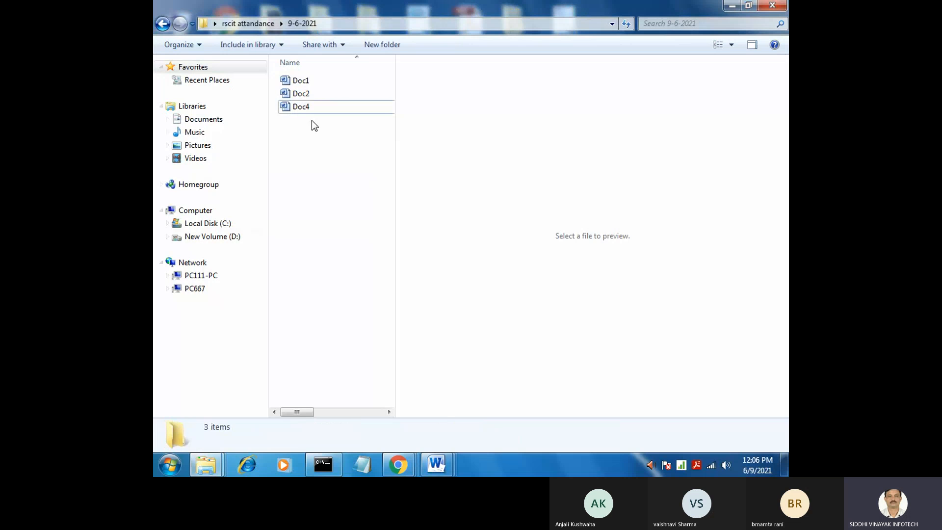
pyautogui.click(163, 23)
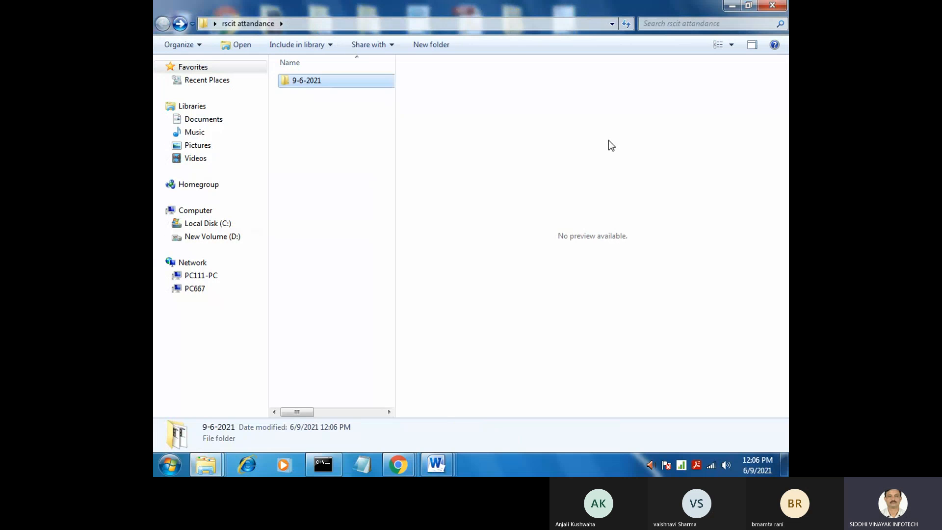
# Select the 9-6-2021 folder, minimize the rscit attandance window, and close the Doc4 document
pyautogui.click(295, 121)
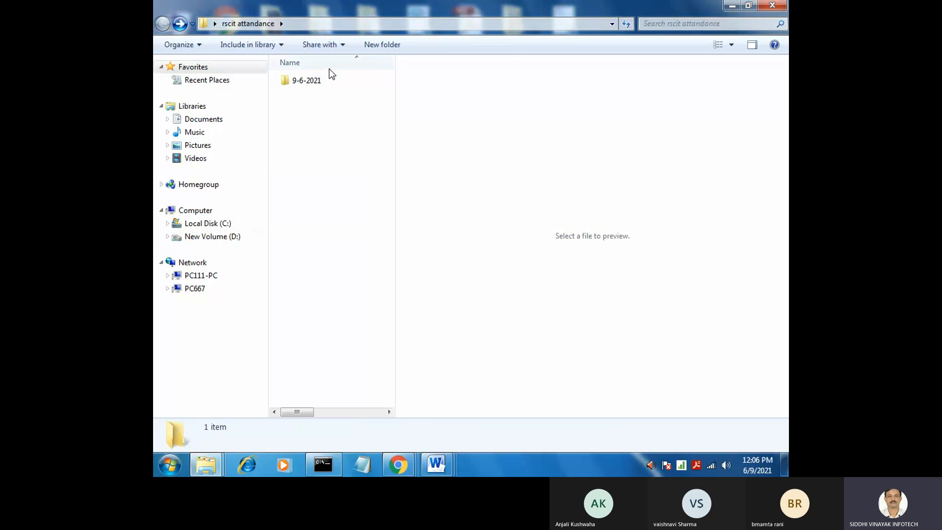
pyautogui.click(313, 80)
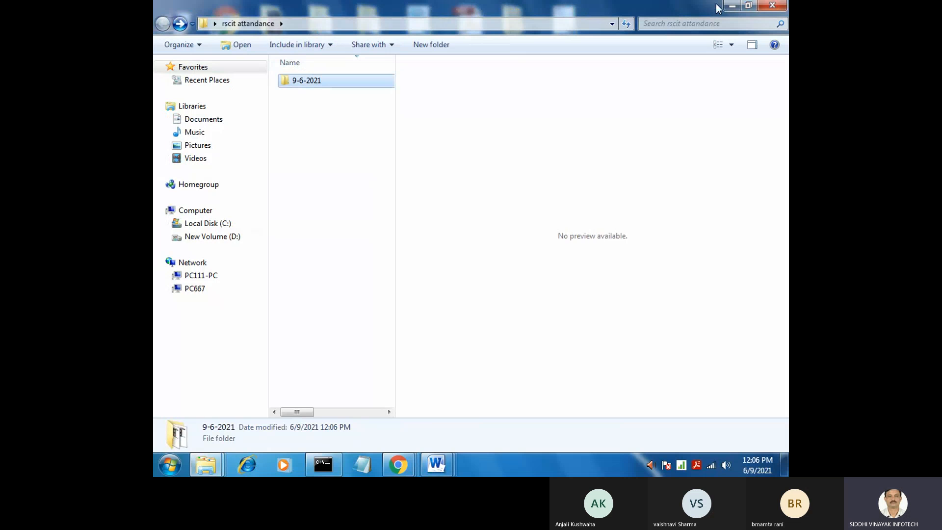
pyautogui.click(731, 6)
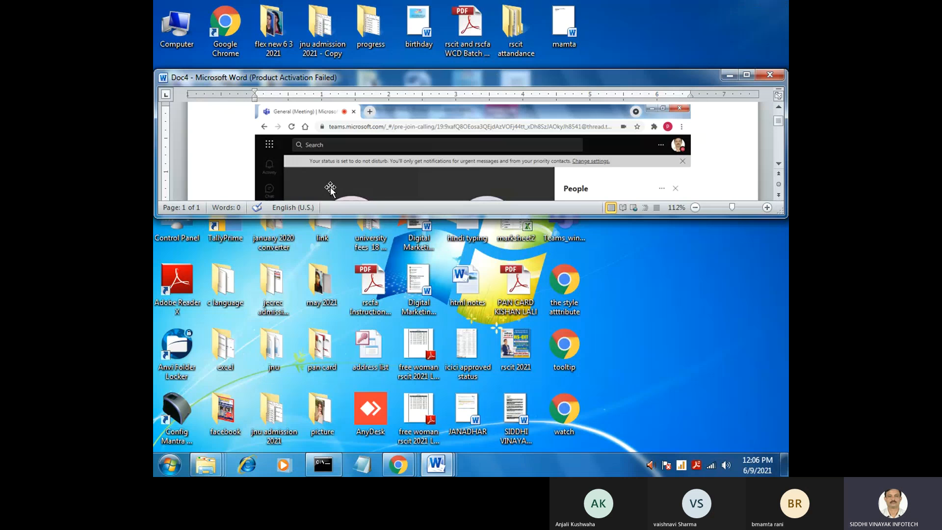
pyautogui.click(770, 75)
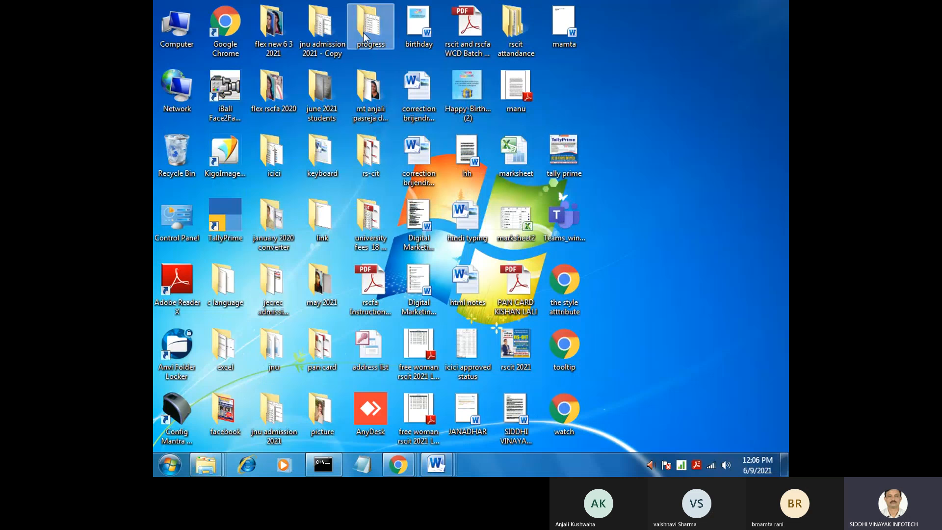
# Rename the progress folder on the desktop to "student progress report"
pyautogui.press('F2')
pyautogui.click(367, 45)
pyautogui.write('stu')
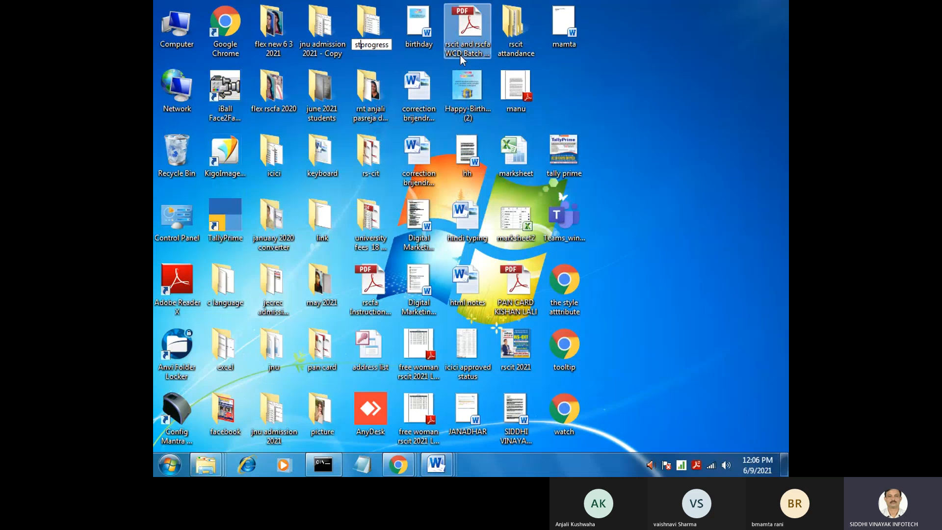
pyautogui.write('de')
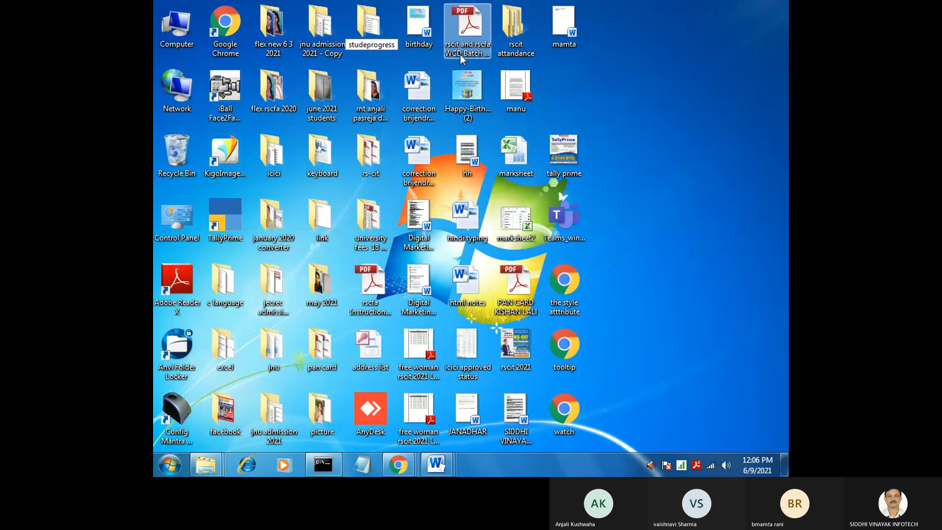
pyautogui.write('nt progress')
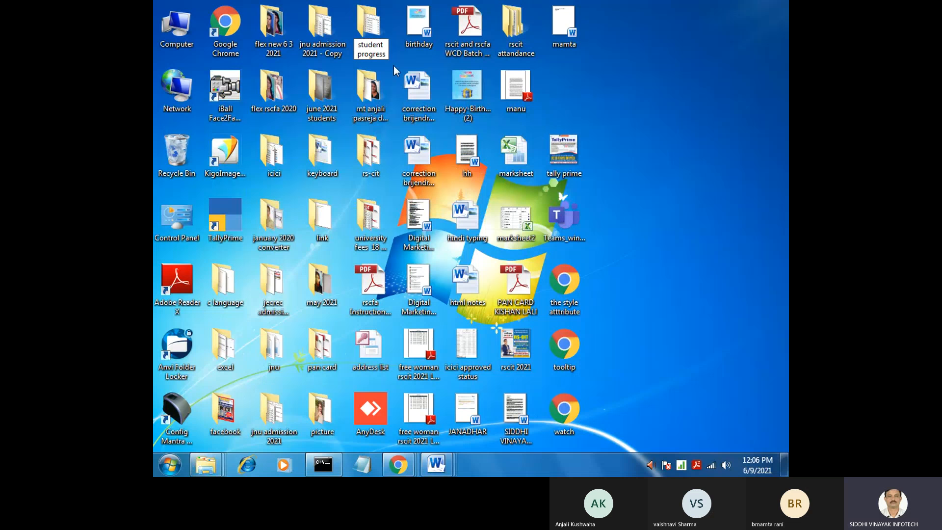
pyautogui.write(' repor')
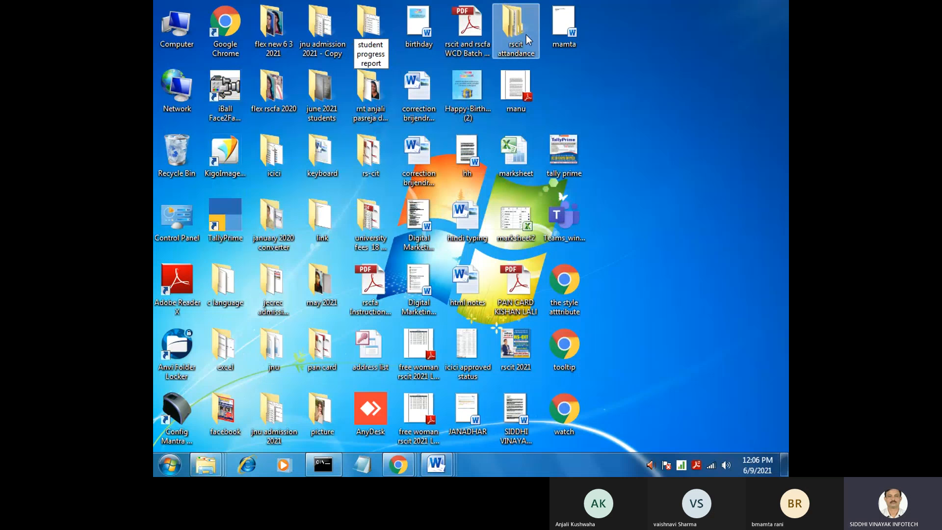
pyautogui.write('t')
pyautogui.click(616, 93)
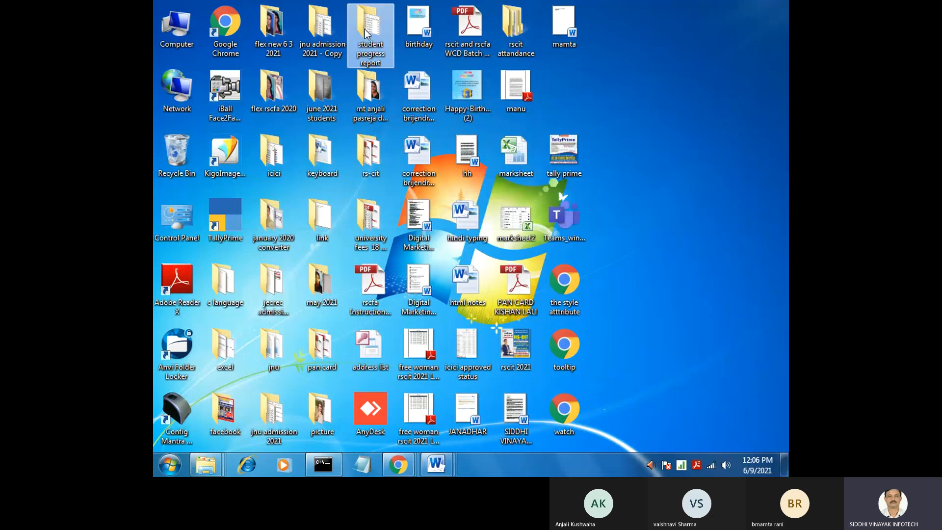
# Switch to the WhatsApp window in Chrome
pyautogui.moveTo(399, 463)
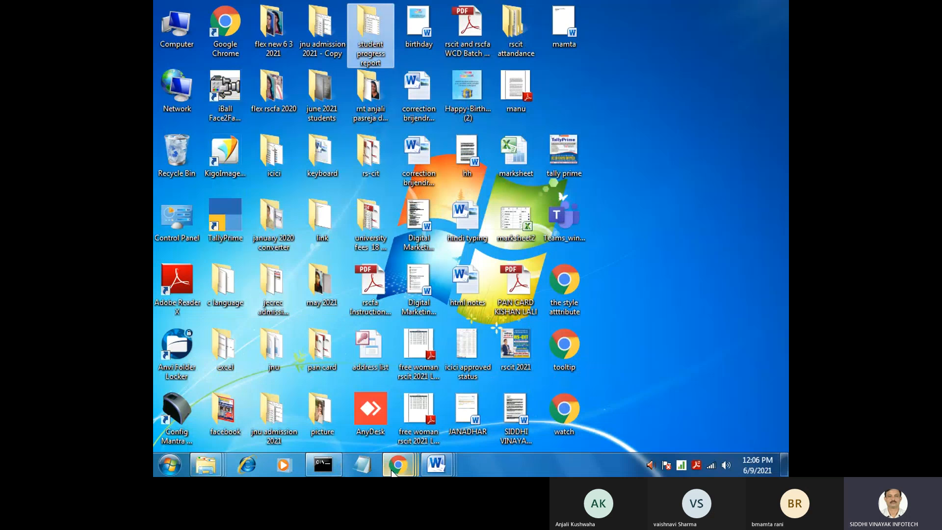
pyautogui.click(407, 466)
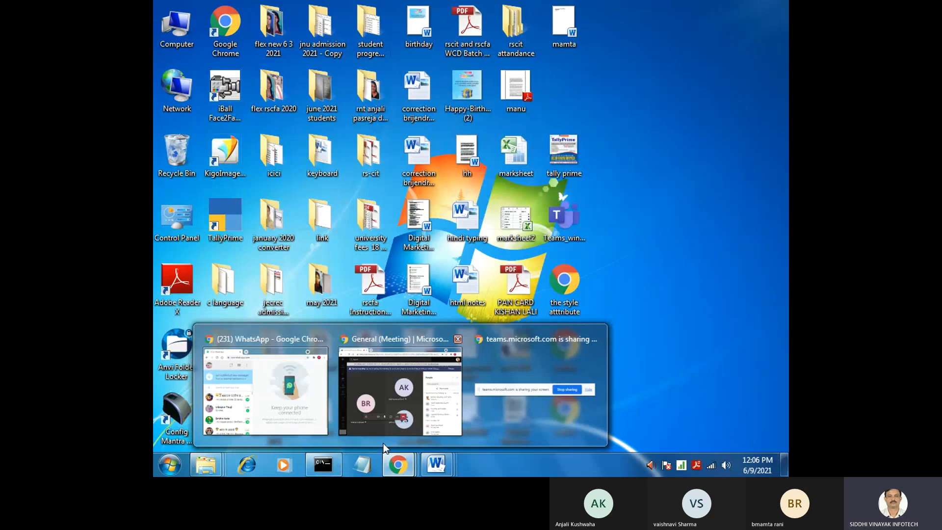
pyautogui.click(265, 390)
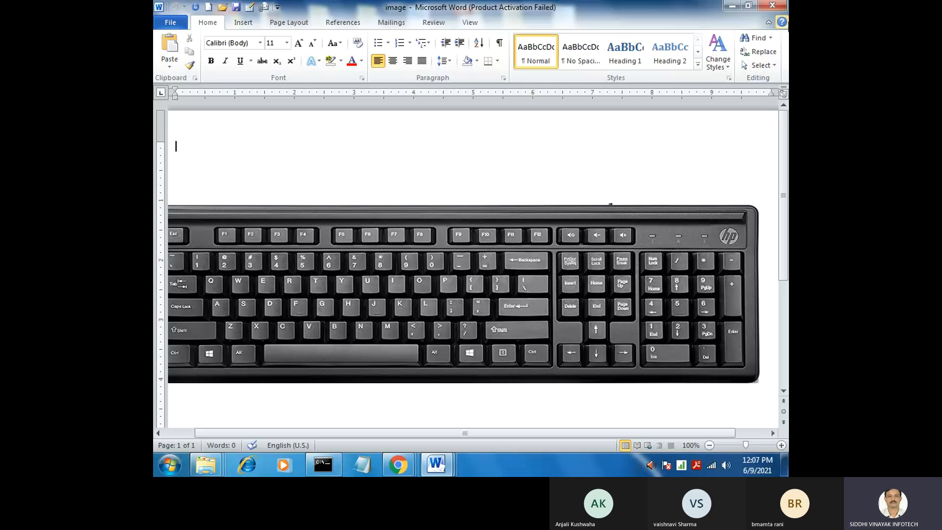
# Minimize the image document and open a new tab in the WhatsApp Chrome window, maximized
pyautogui.click(732, 7)
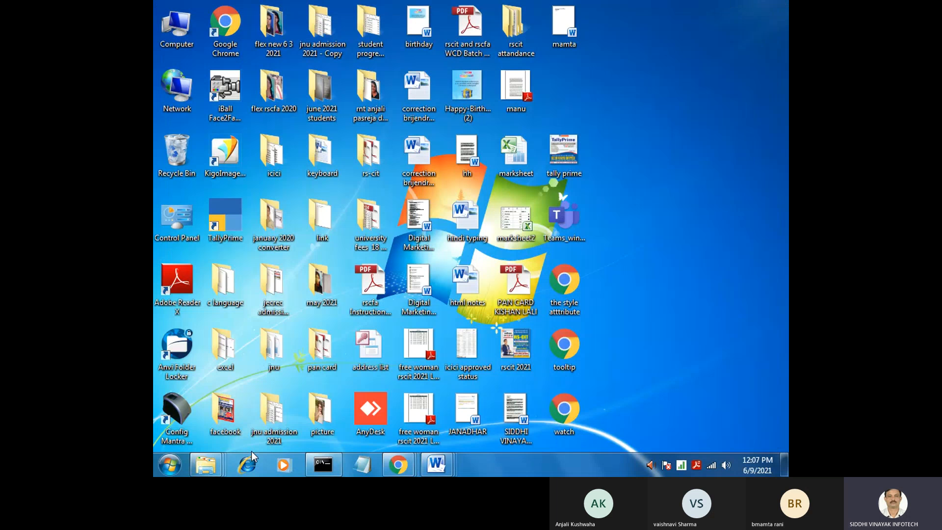
pyautogui.moveTo(398, 465)
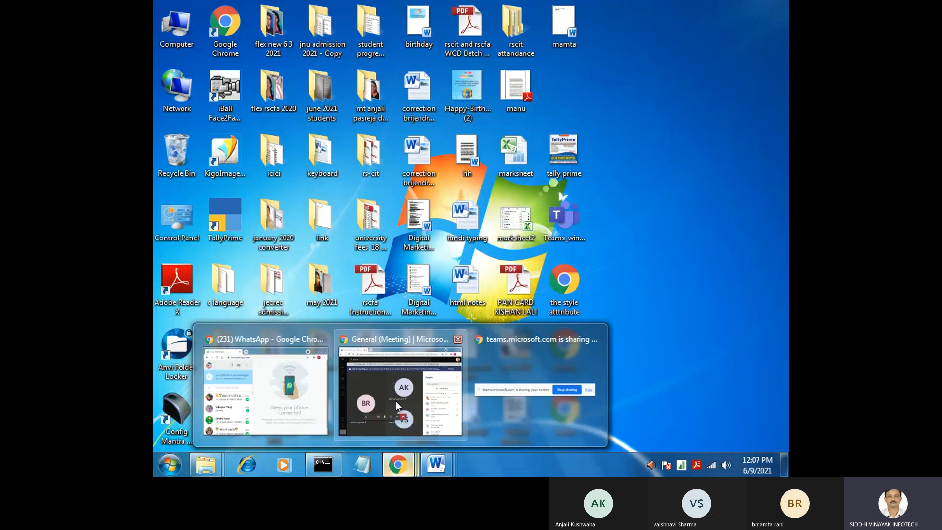
pyautogui.click(265, 390)
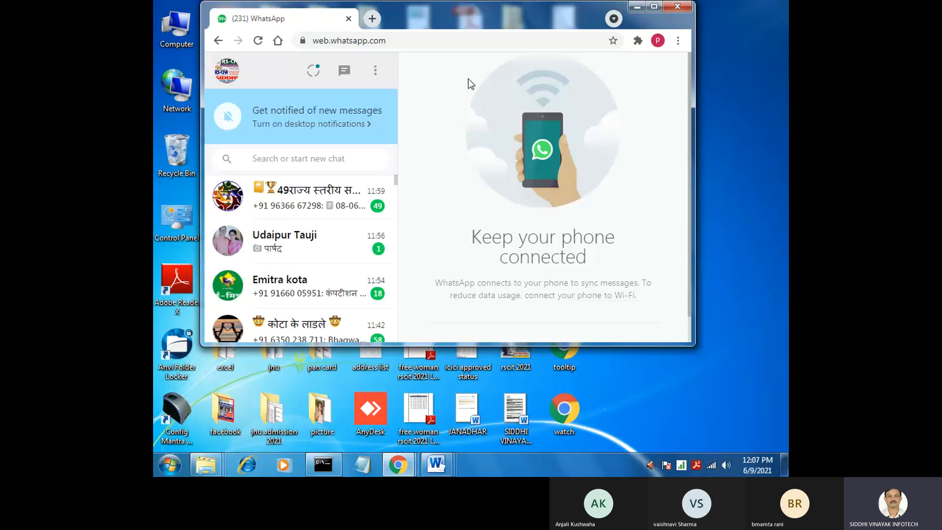
pyautogui.click(373, 20)
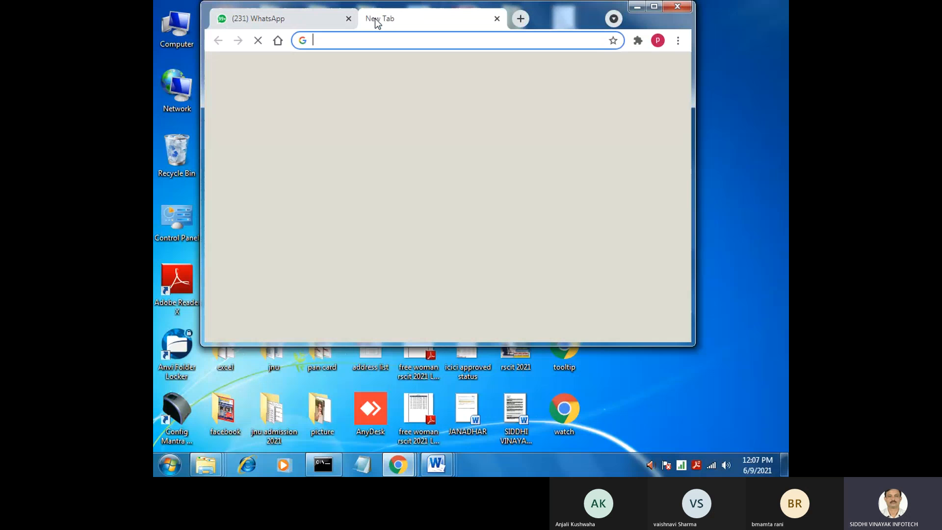
pyautogui.click(654, 7)
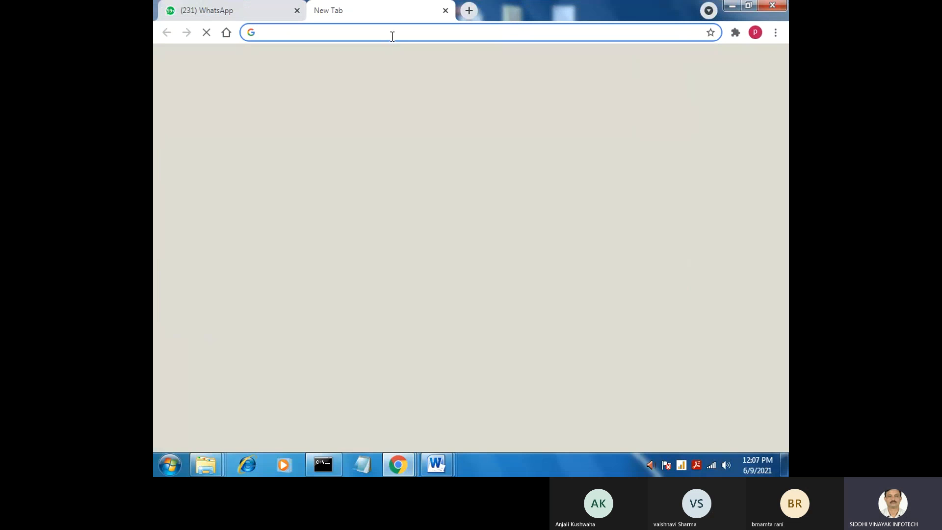
# Open the vmou.ac.in website in the new tab and look over its home page
pyautogui.write('v')
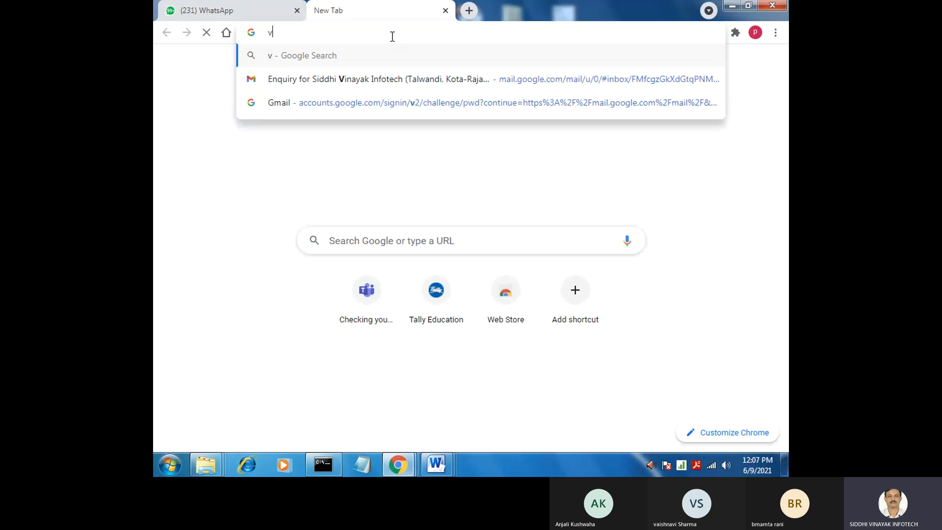
pyautogui.write('mou')
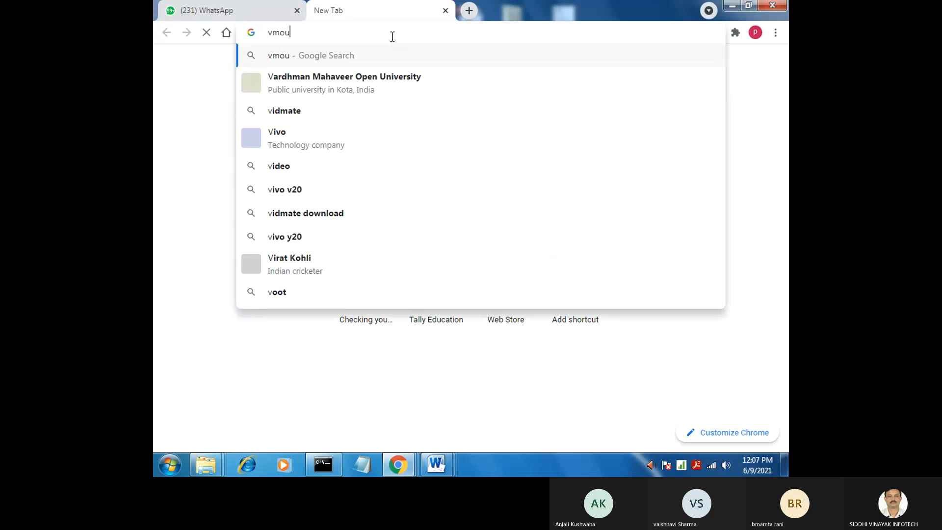
pyautogui.write('.ac')
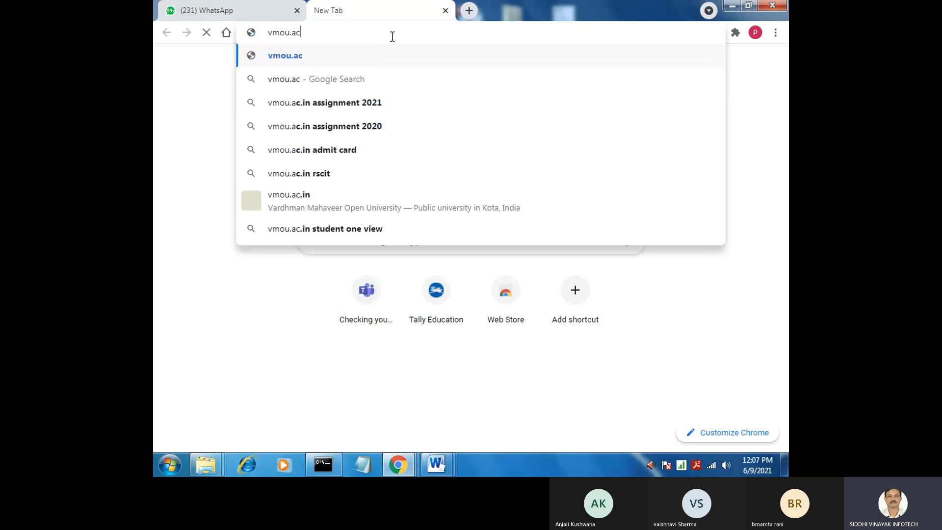
pyautogui.write('.in')
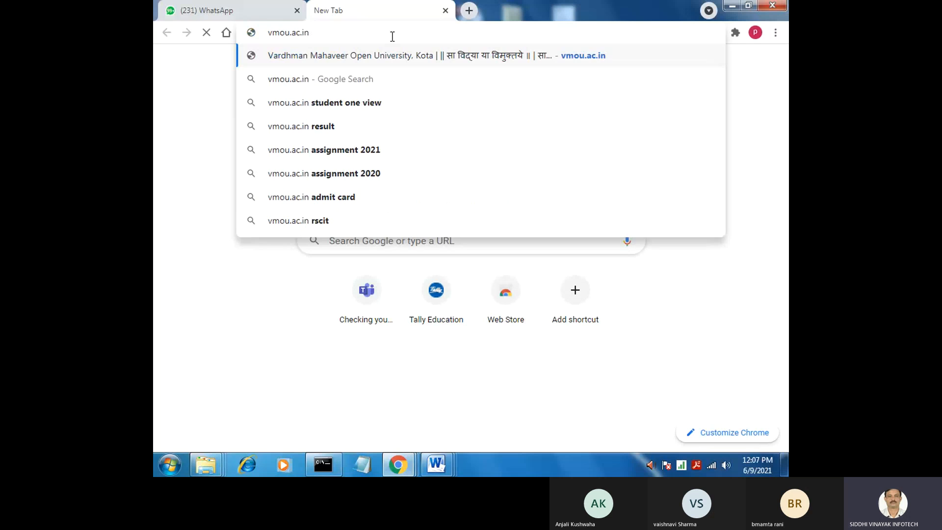
pyautogui.click(594, 60)
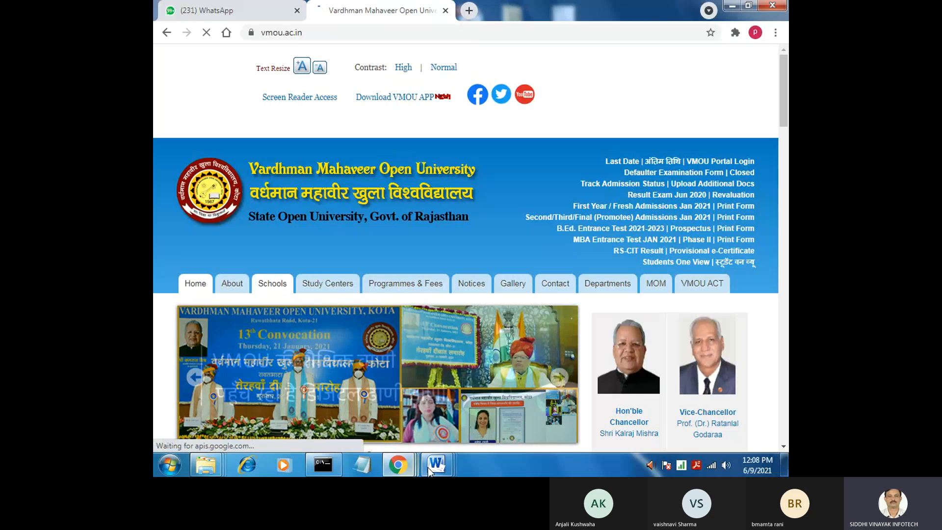
pyautogui.moveTo(430, 467)
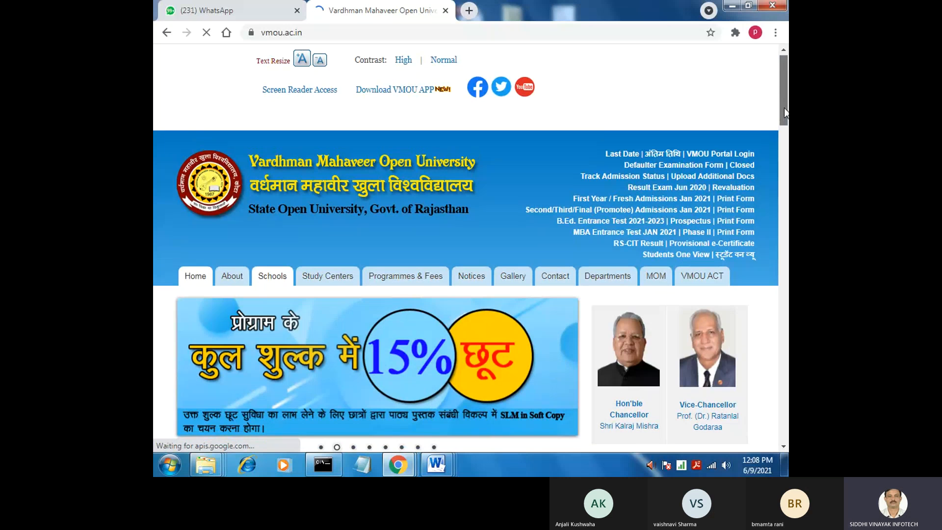
pyautogui.scroll(-1, 784, 107)
# Switch to the keyboard image document in Word, and from there to the document with the toggle key notes
pyautogui.moveTo(435, 466)
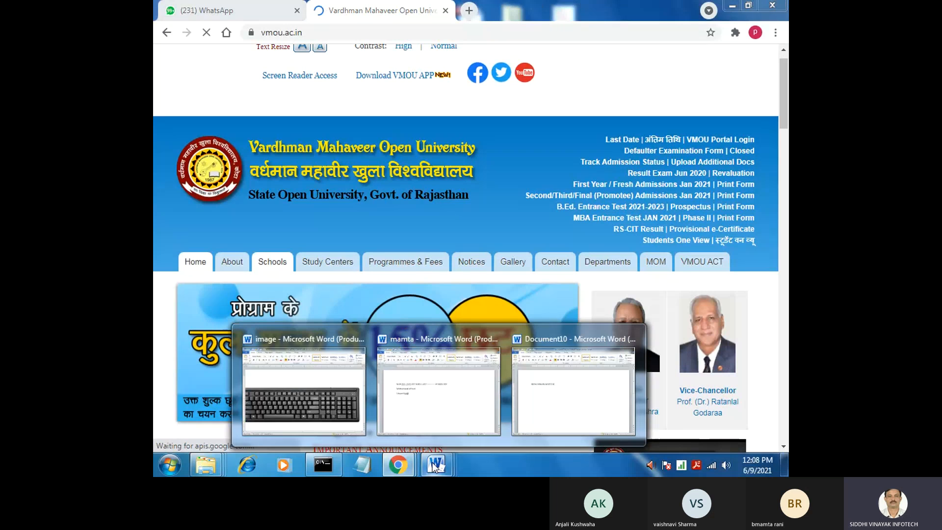
pyautogui.click(314, 383)
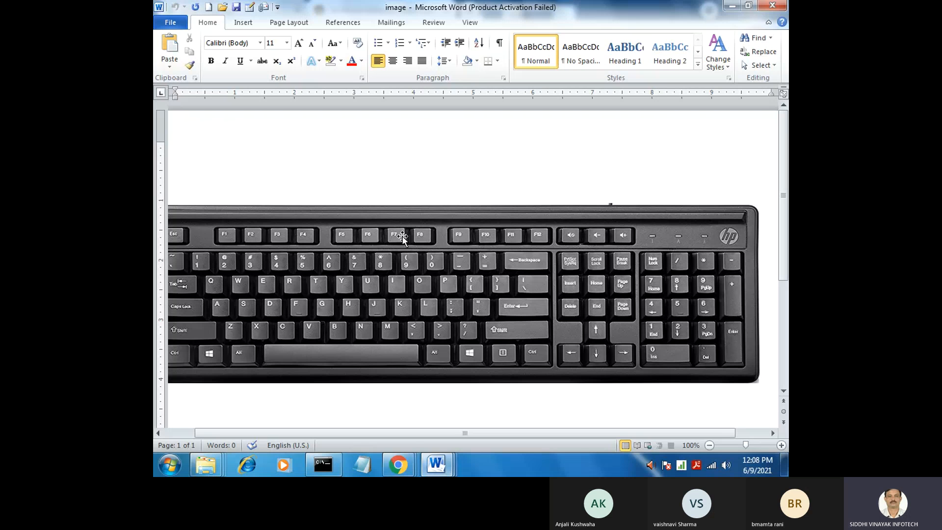
pyautogui.click(435, 472)
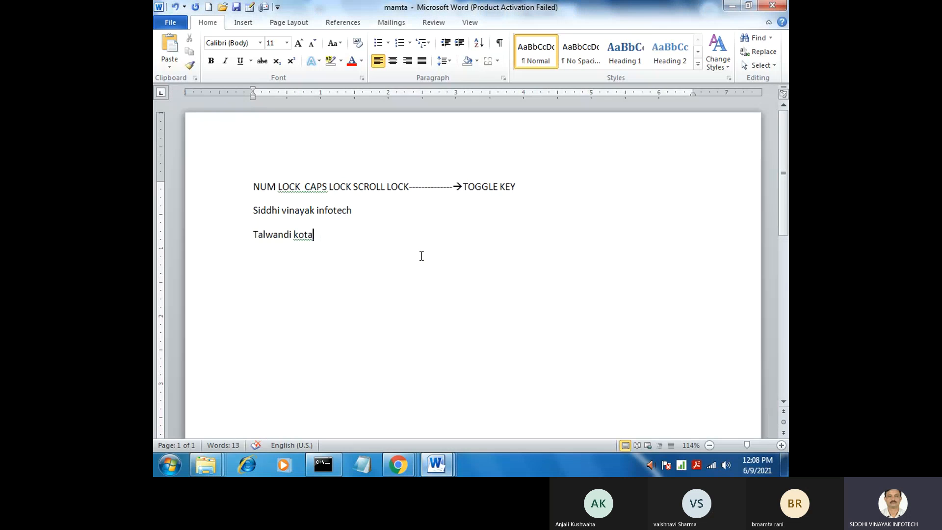
# Correct "kota" to the suggested "Kota" in the "Talwandi kota" line using the Grammar check
pyautogui.click(323, 234)
pyautogui.press('Left')
pyautogui.press('Left')
pyautogui.rightClick(304, 234)
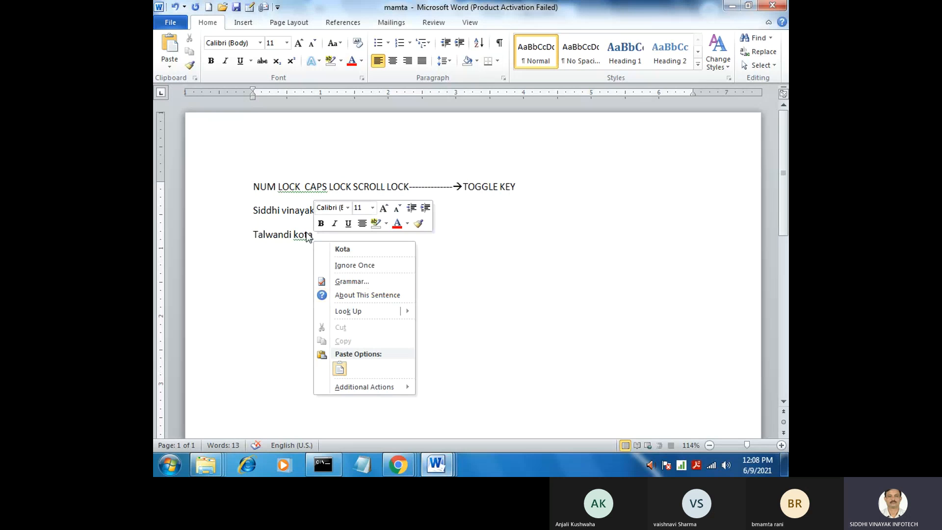
pyautogui.click(352, 282)
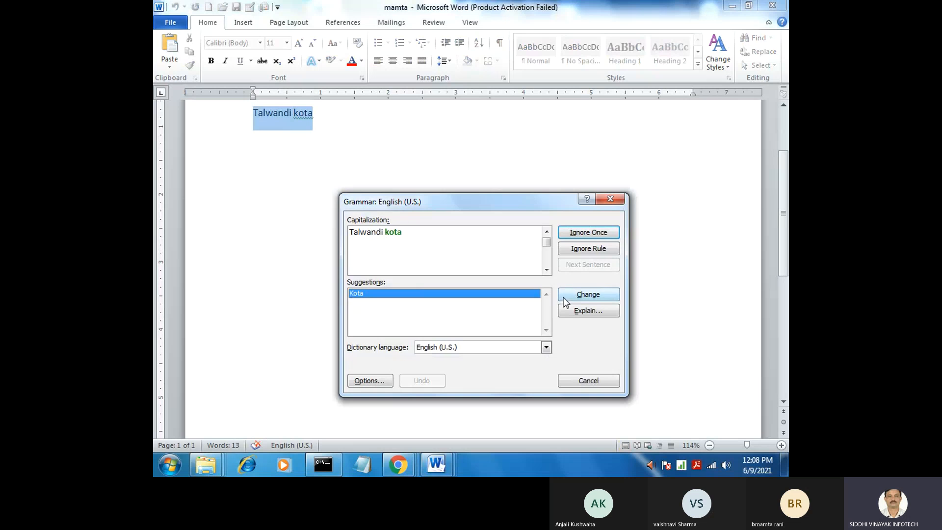
pyautogui.click(581, 296)
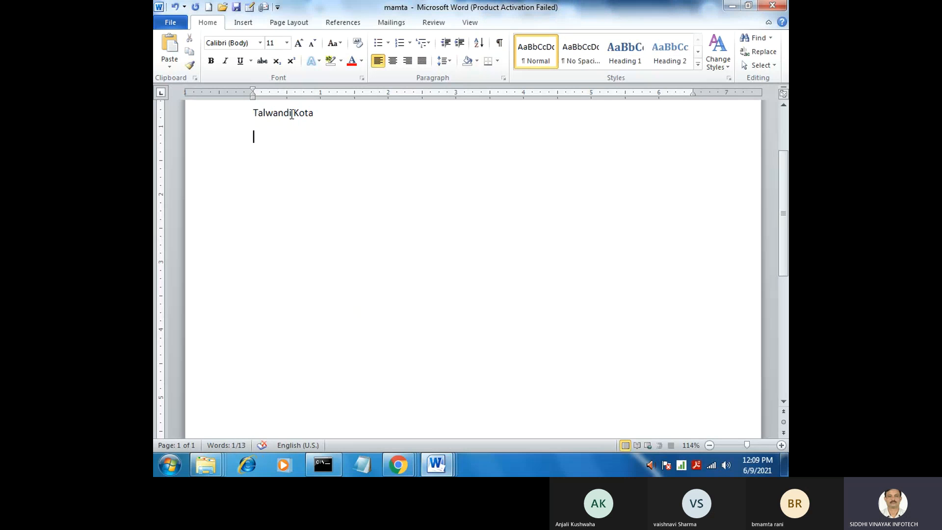
pyautogui.click(278, 113)
pyautogui.click(311, 110)
pyautogui.click(273, 113)
pyautogui.click(290, 112)
pyautogui.click(306, 113)
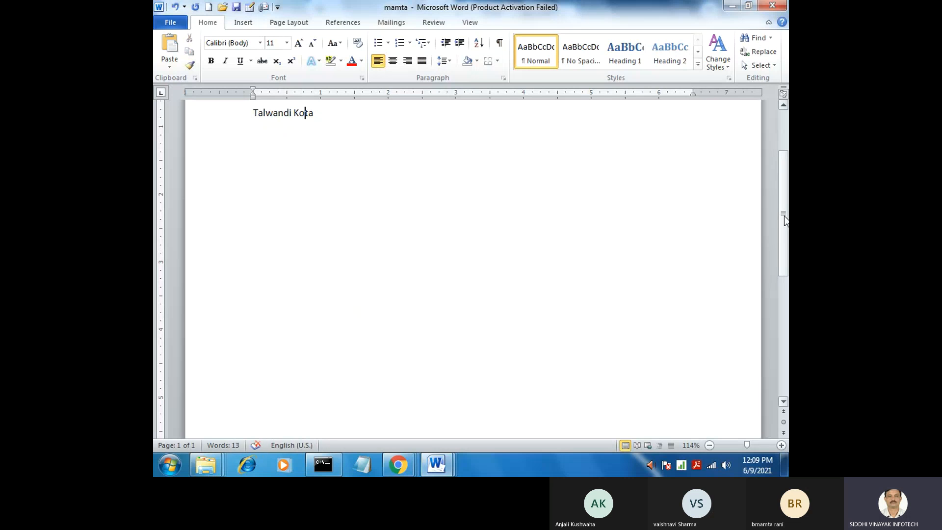
# Remove the extra space between "LOCK" and "CAPS" in the first line by accepting the Grammar check suggestion
pyautogui.scroll(5, 784, 220)
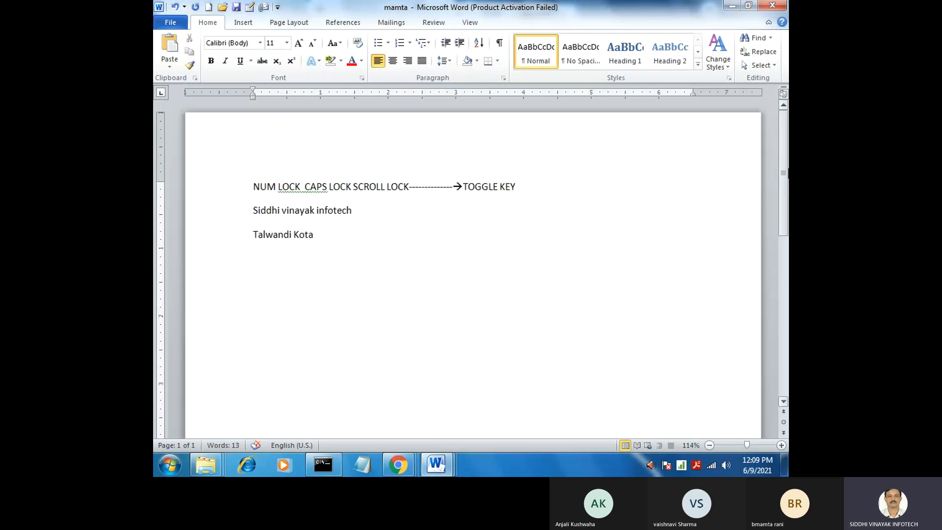
pyautogui.click(289, 186)
pyautogui.click(297, 187)
pyautogui.rightClick(299, 190)
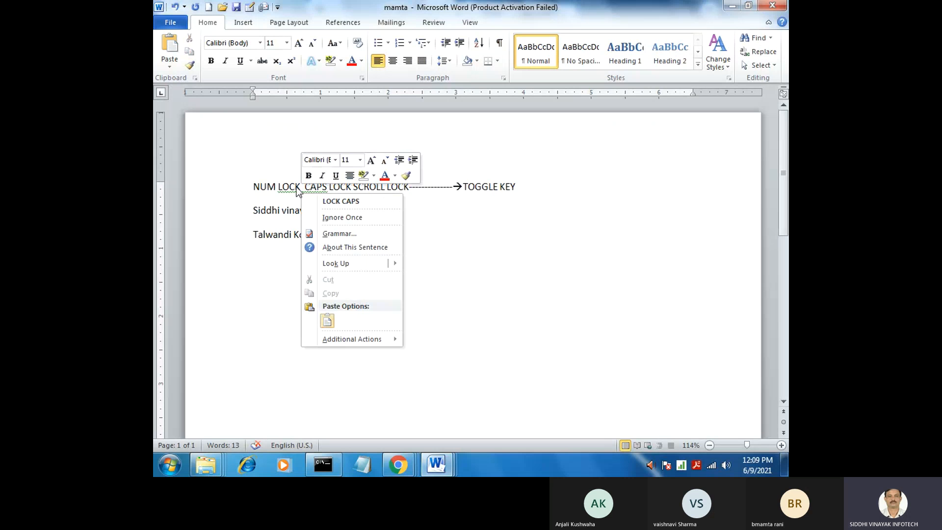
pyautogui.click(358, 233)
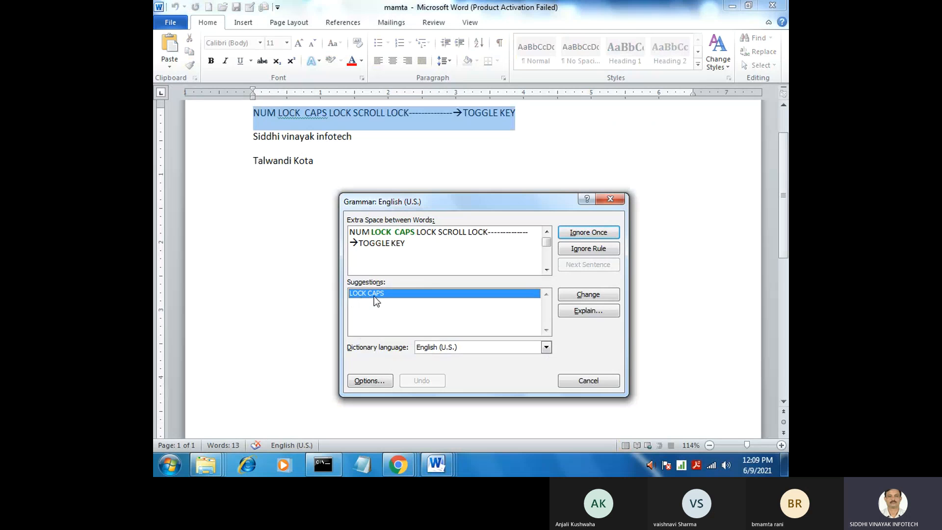
pyautogui.click(587, 296)
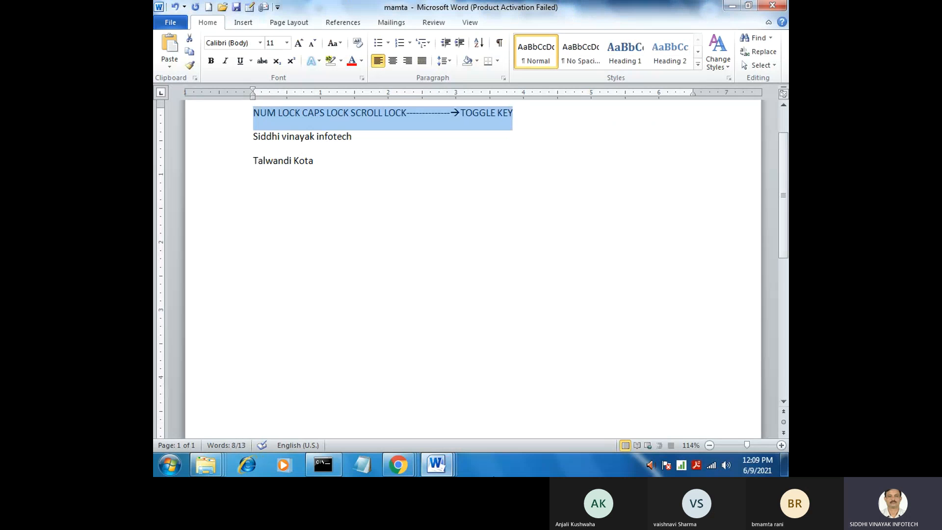
pyautogui.click(376, 338)
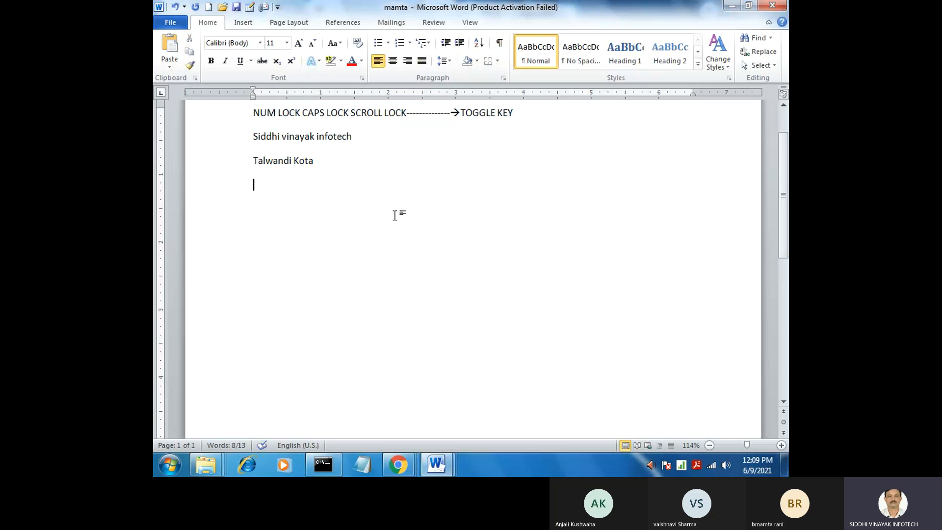
pyautogui.click(349, 114)
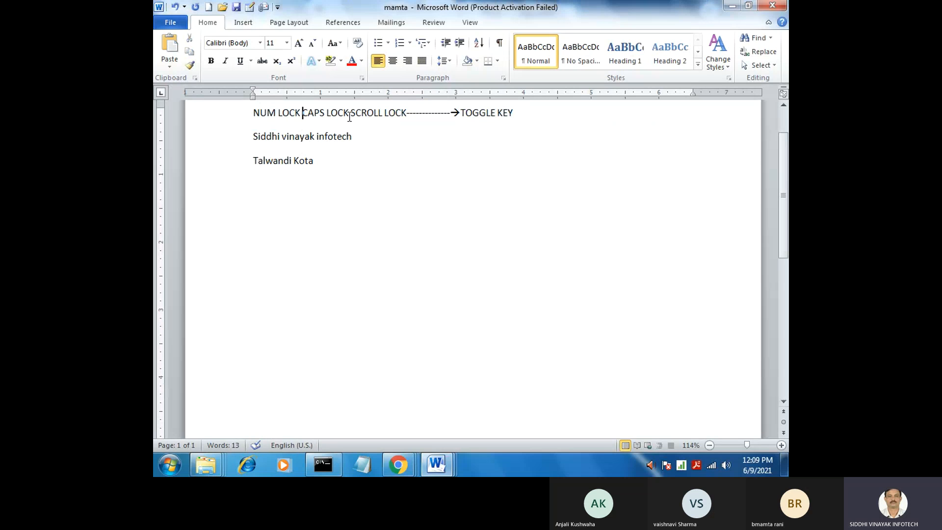
pyautogui.press('Left')
pyautogui.press('Left')
pyautogui.click(326, 137)
pyautogui.click(309, 113)
pyautogui.click(274, 162)
# View the keyboard picture in the image document and return to the toggle key notes document
pyautogui.moveTo(436, 464)
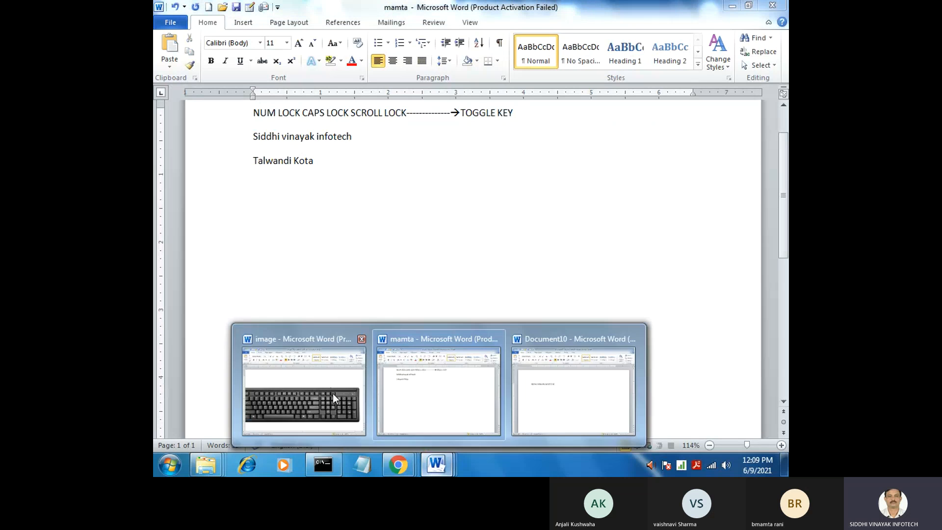
pyautogui.click(333, 393)
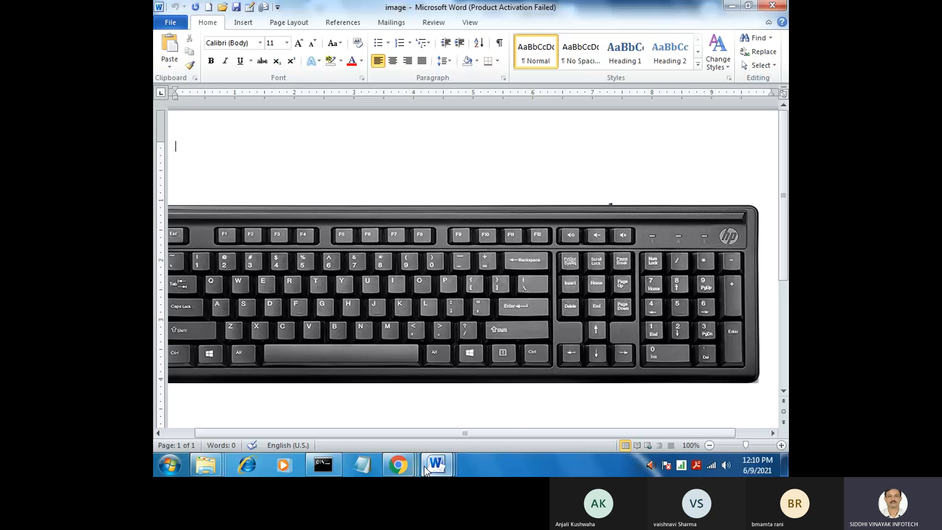
pyautogui.moveTo(437, 453)
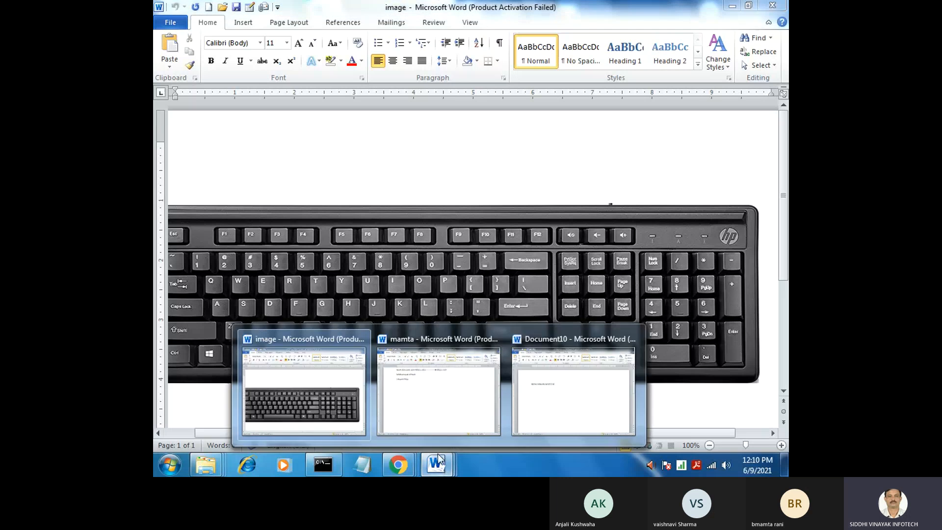
pyautogui.click(441, 392)
# Add the misspelled word "Wter" on a new line below "Talwandi Kota"
pyautogui.press('Return')
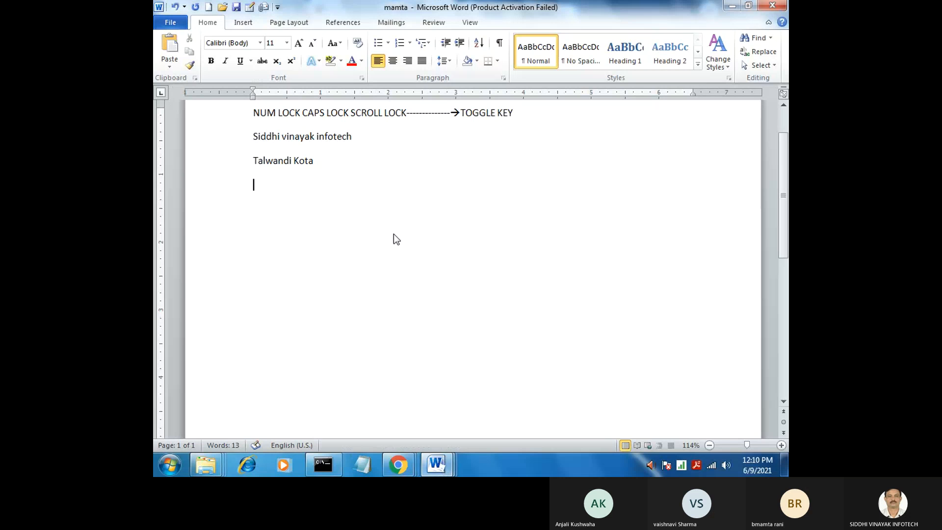
pyautogui.write('wter')
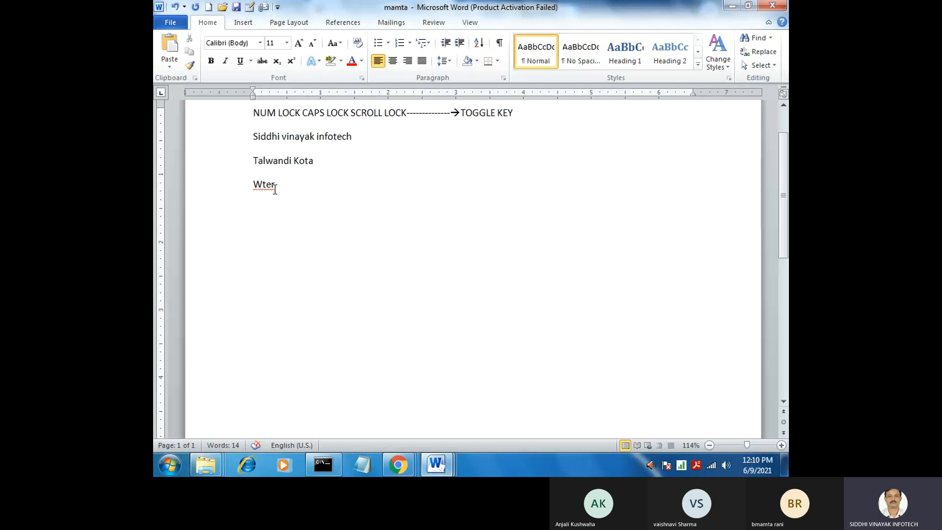
pyautogui.press('Return')
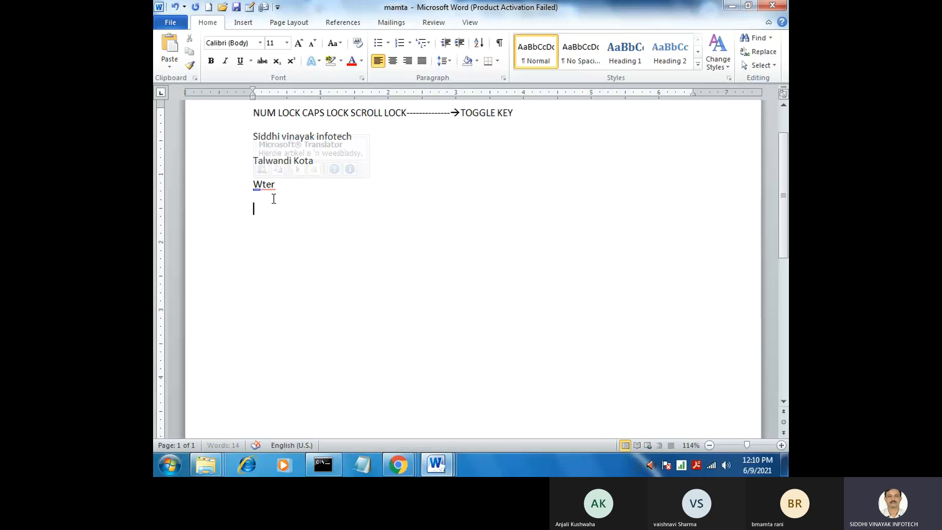
# Run the Spelling and Grammar check on "Wter" and change it to the suggested "Water"
pyautogui.click(263, 185)
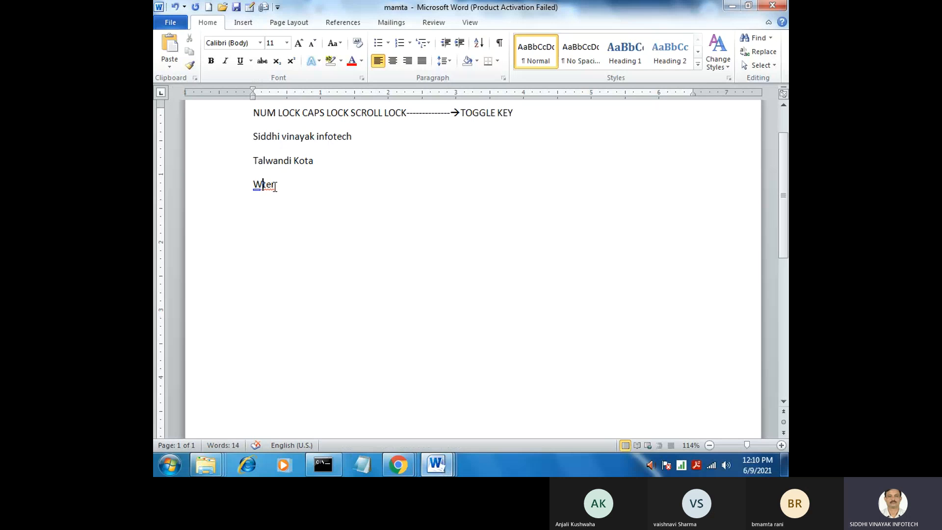
pyautogui.press('F7')
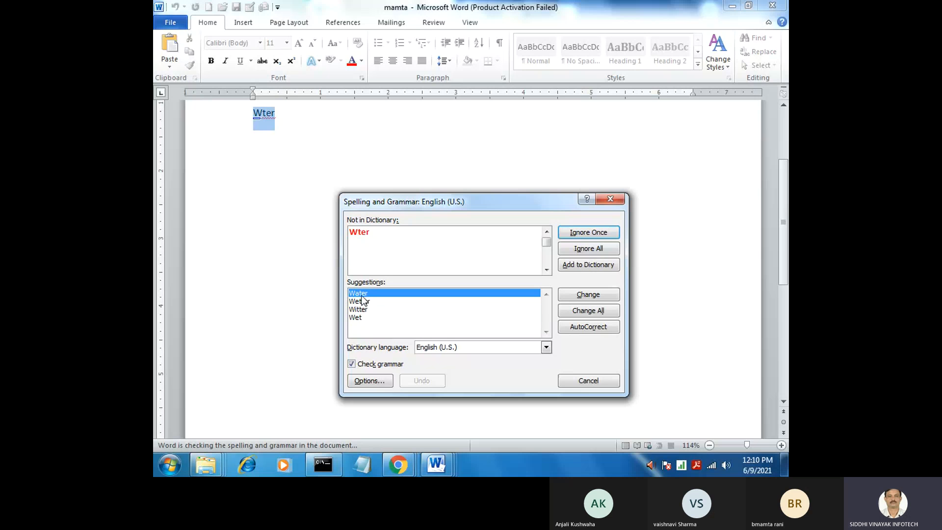
pyautogui.click(599, 295)
pyautogui.press('Return')
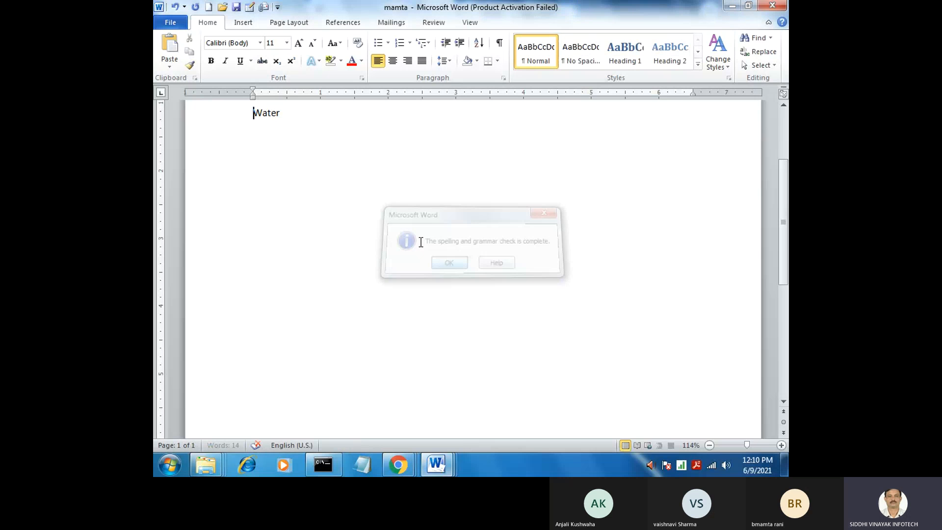
pyautogui.click(267, 115)
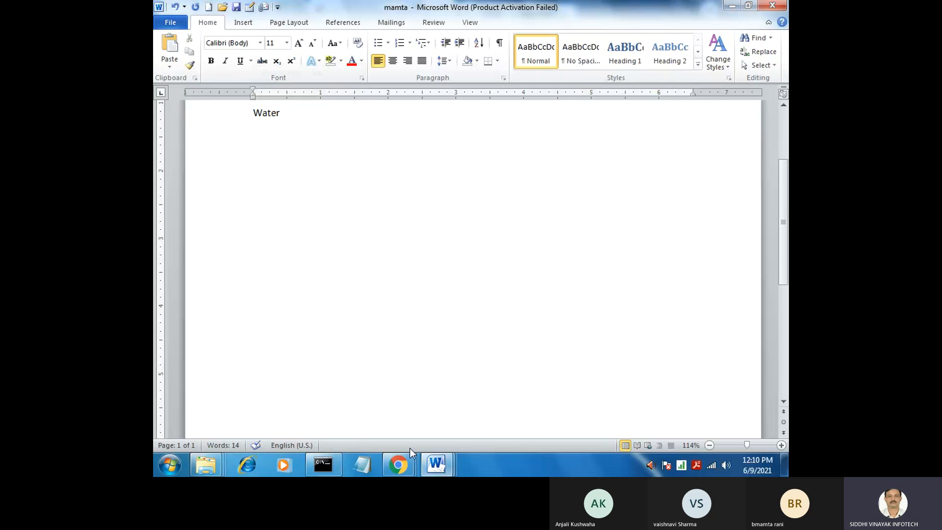
pyautogui.moveTo(452, 467)
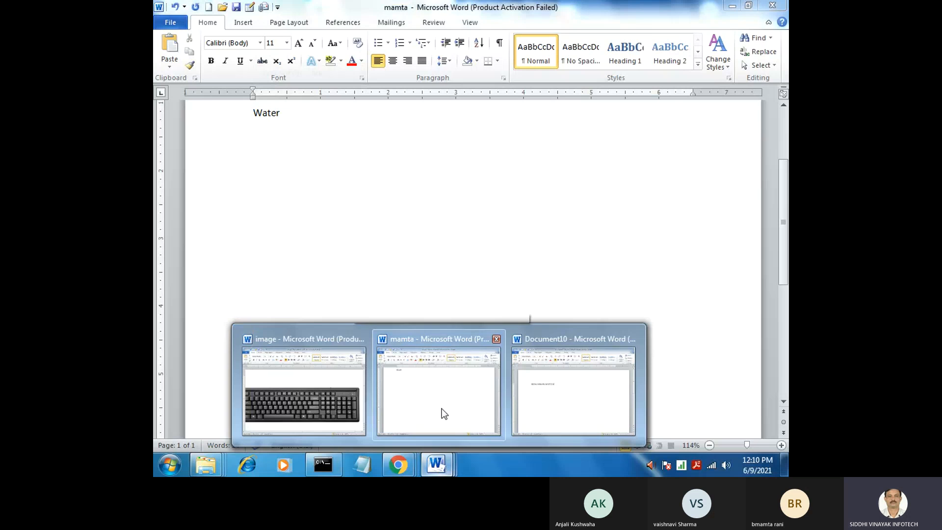
# Minimize the Word windows and open the protected marksheet workbook from the desktop, entering its password
pyautogui.click(732, 6)
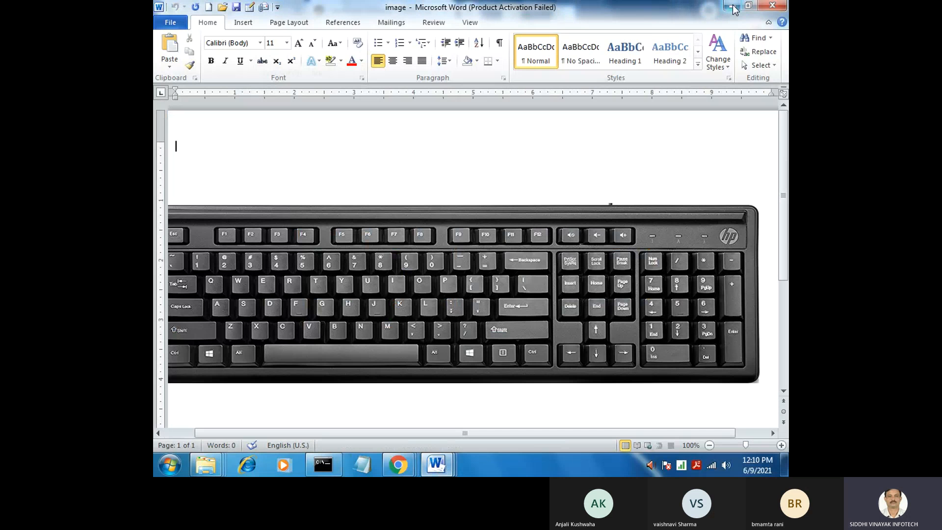
pyautogui.click(733, 7)
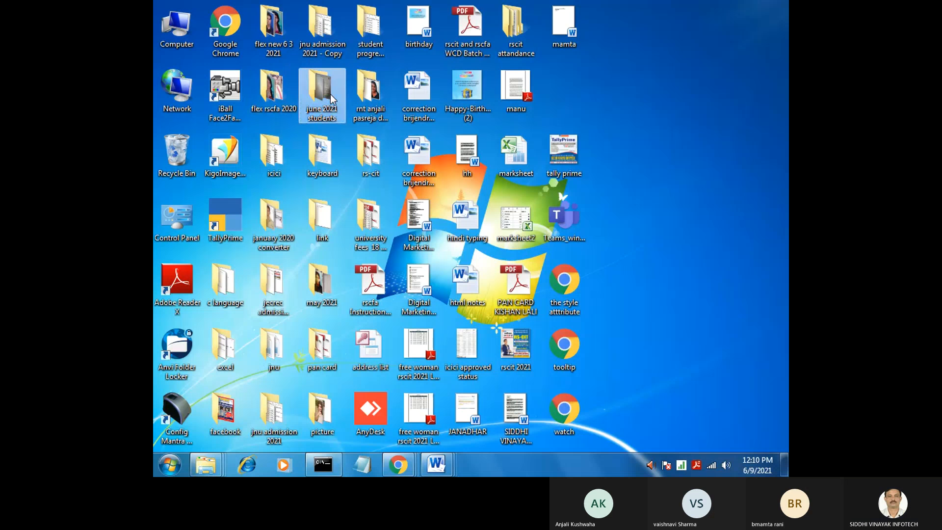
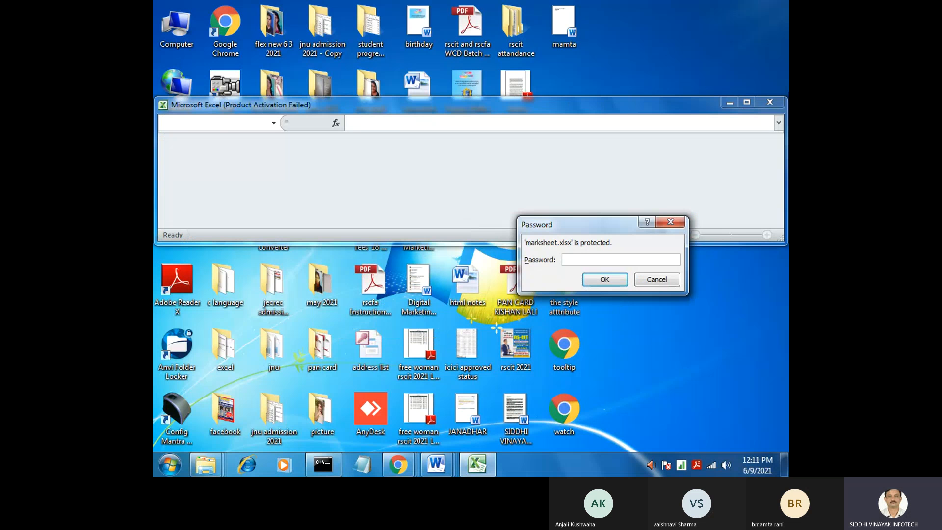
pyautogui.click(617, 280)
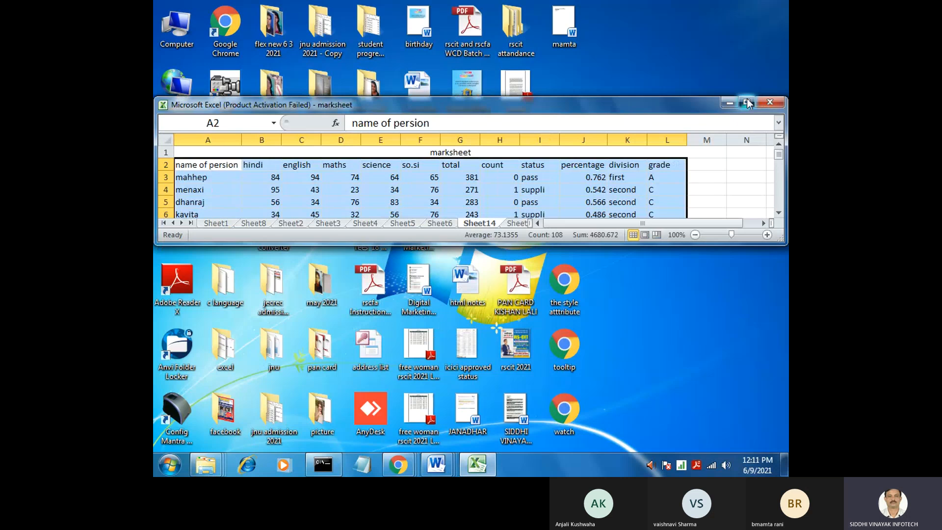
# Maximize the marksheet workbook, dismiss the Activation Wizard, and chart A2:F10 of Sheet14 as columns on a new chart sheet
pyautogui.click(751, 101)
pyautogui.moveTo(196, 136); pyautogui.dragTo(428, 236)
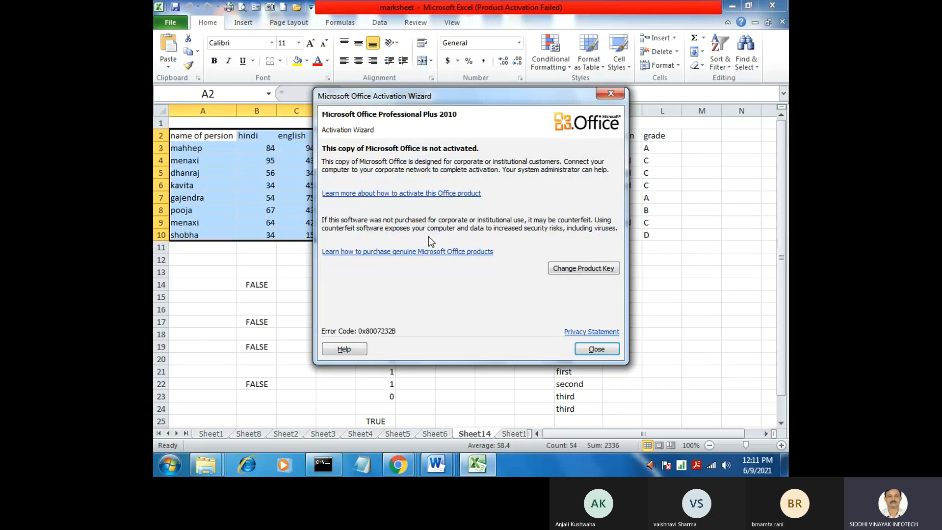
pyautogui.click(600, 347)
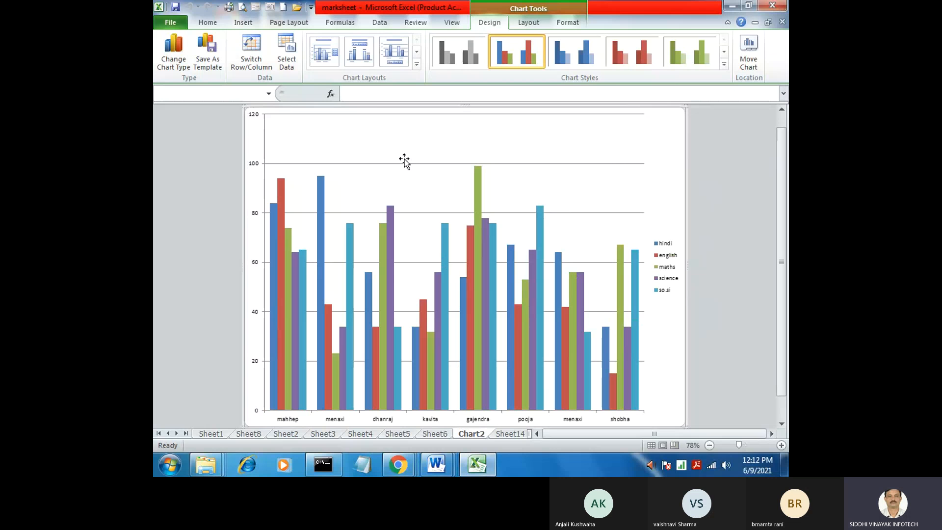
# Minimize the workbook, return to the toggle key notes document in Word, and close it with its changes saved
pyautogui.click(732, 6)
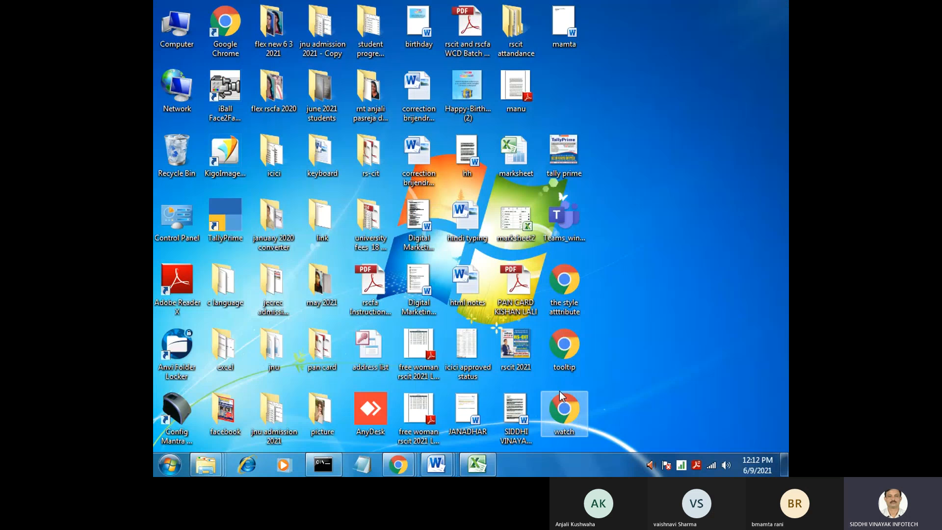
pyautogui.moveTo(436, 464)
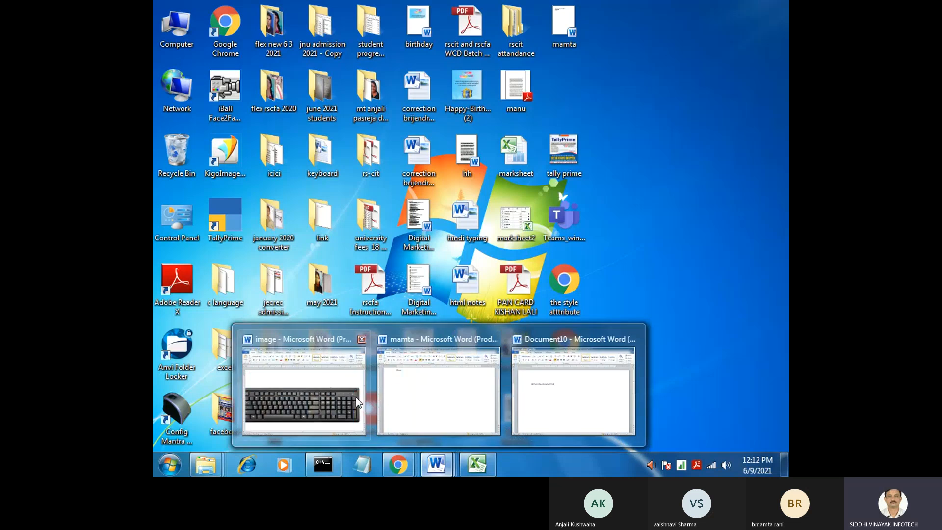
pyautogui.click(491, 365)
pyautogui.press('Return')
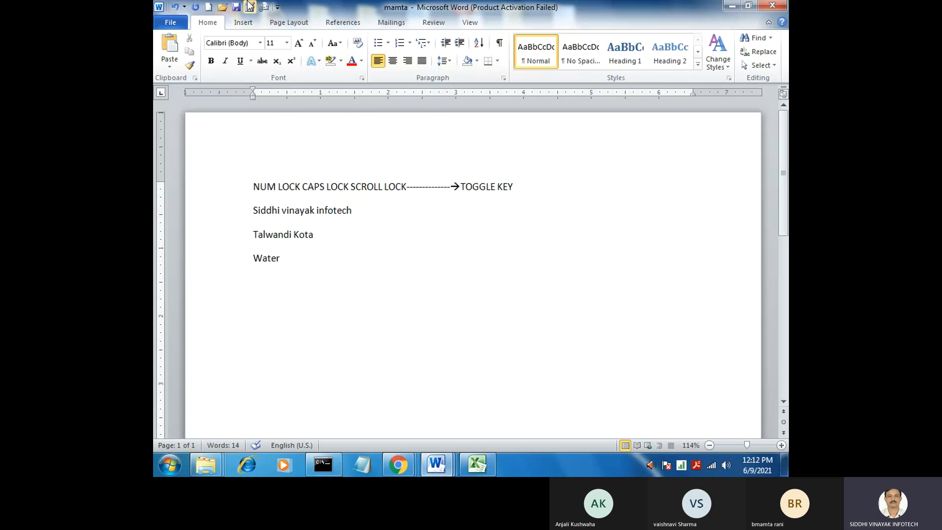
pyautogui.click(178, 26)
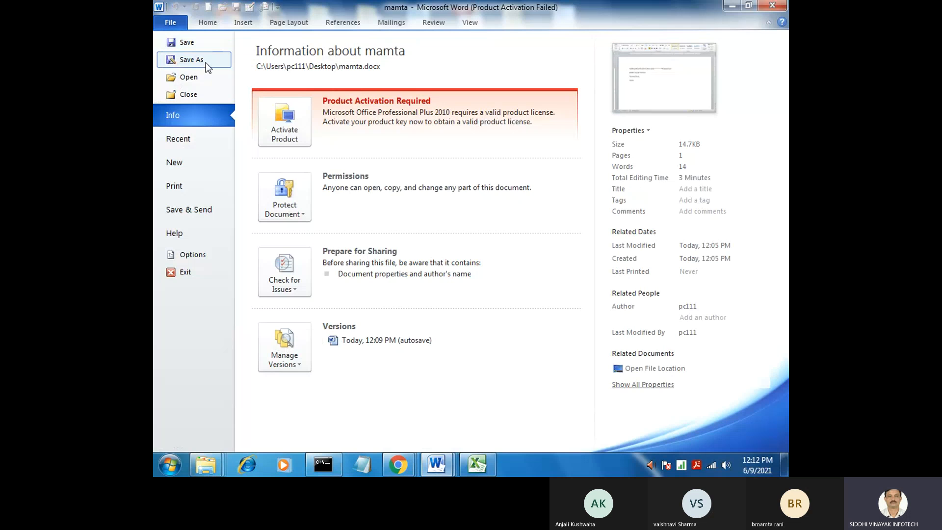
pyautogui.click(201, 95)
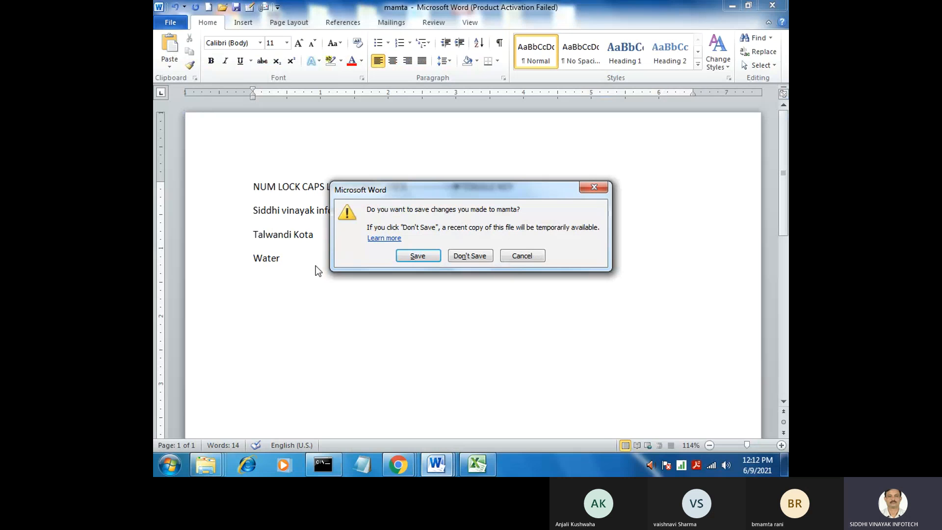
pyautogui.click(418, 255)
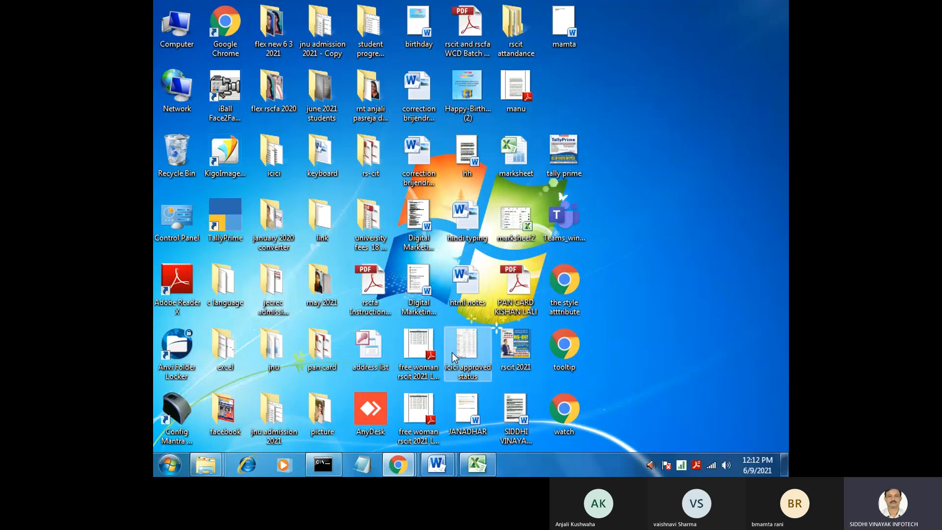
# Bring up Document10 and close it without saving
pyautogui.moveTo(442, 468)
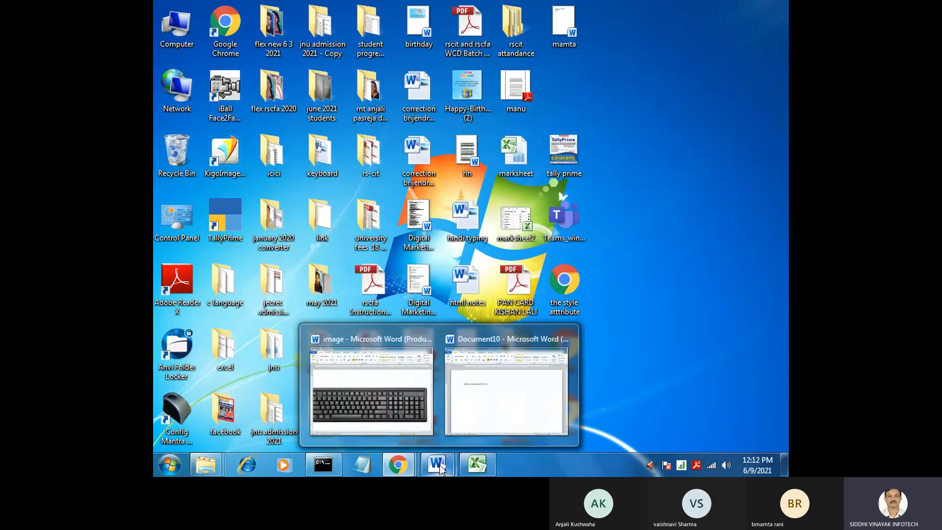
pyautogui.click(505, 387)
pyautogui.click(353, 178)
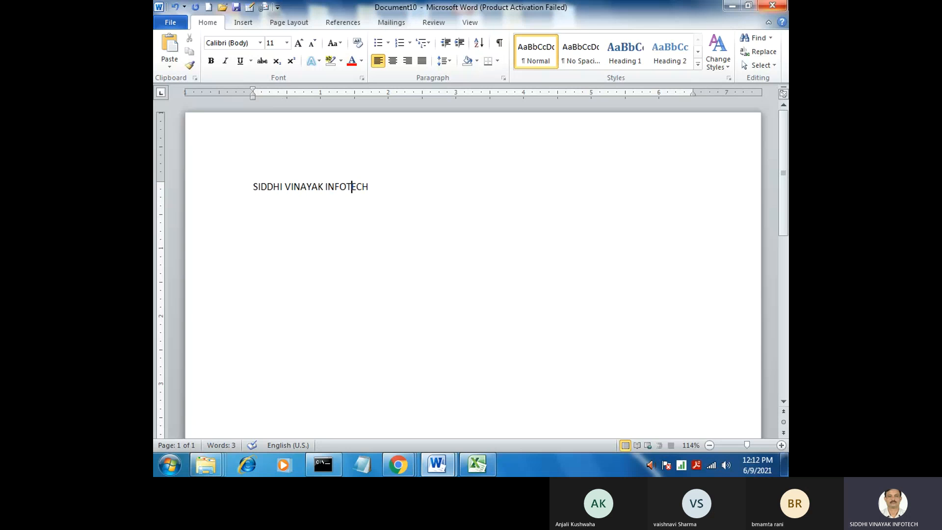
pyautogui.click(772, 5)
pyautogui.click(469, 255)
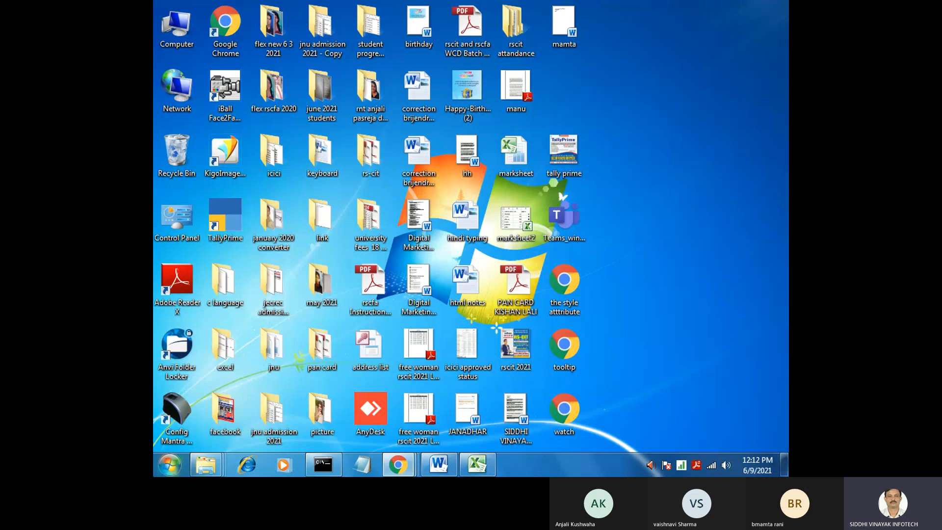
pyautogui.click(169, 464)
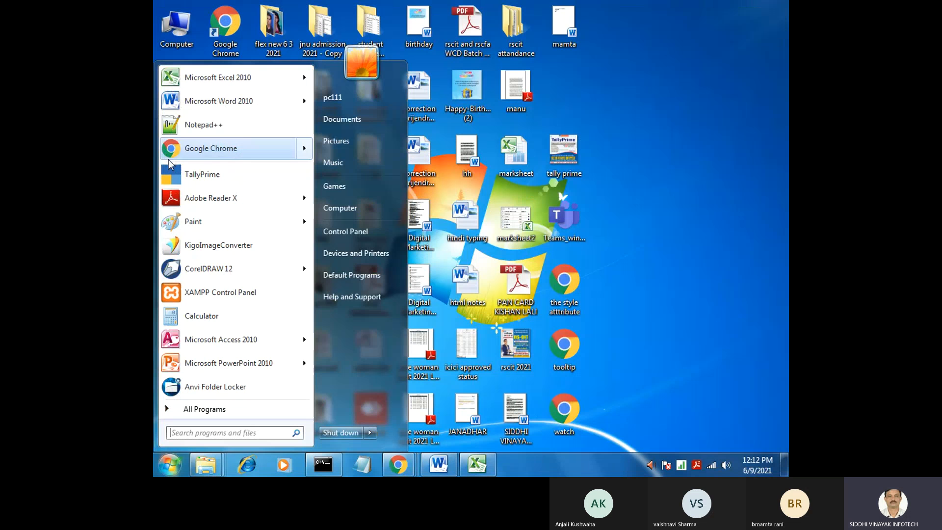
pyautogui.click(229, 101)
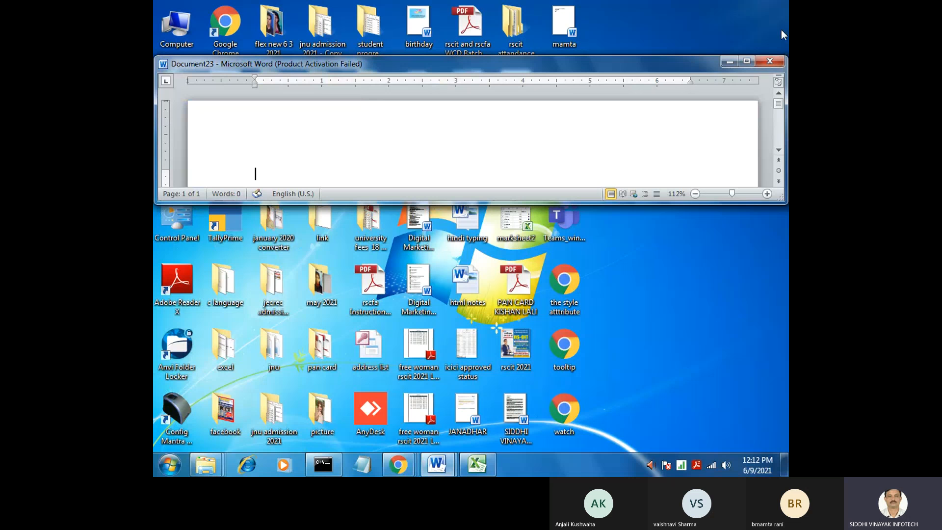
pyautogui.click(769, 60)
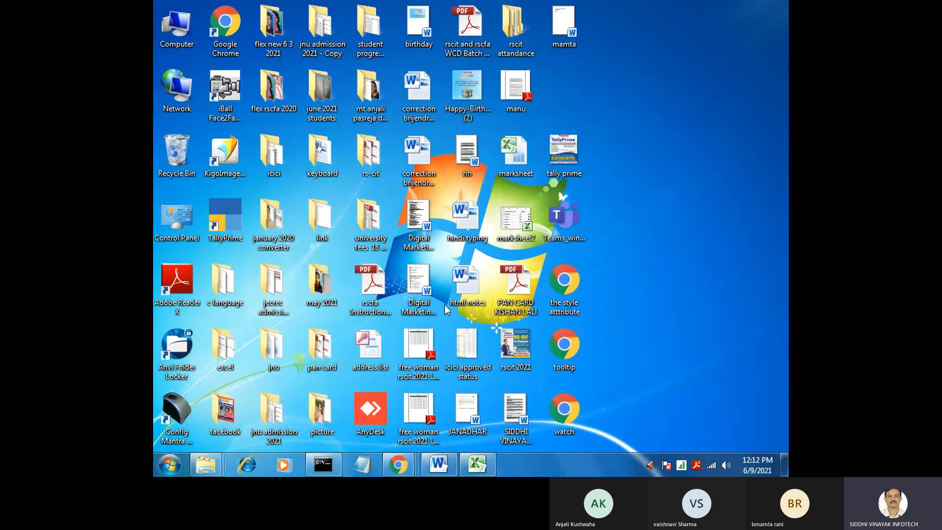
# Close the keyboard picture document and start Word again with a new blank document
pyautogui.click(436, 466)
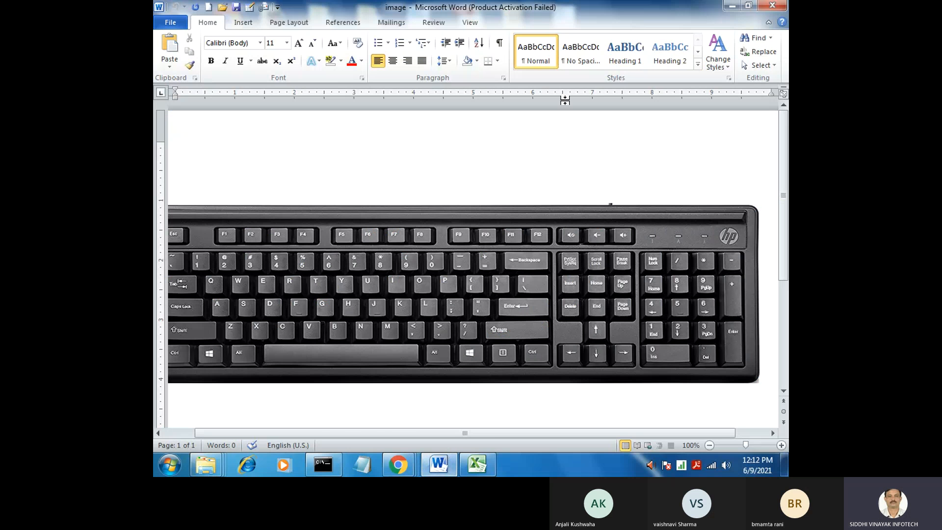
pyautogui.click(766, 7)
pyautogui.click(168, 464)
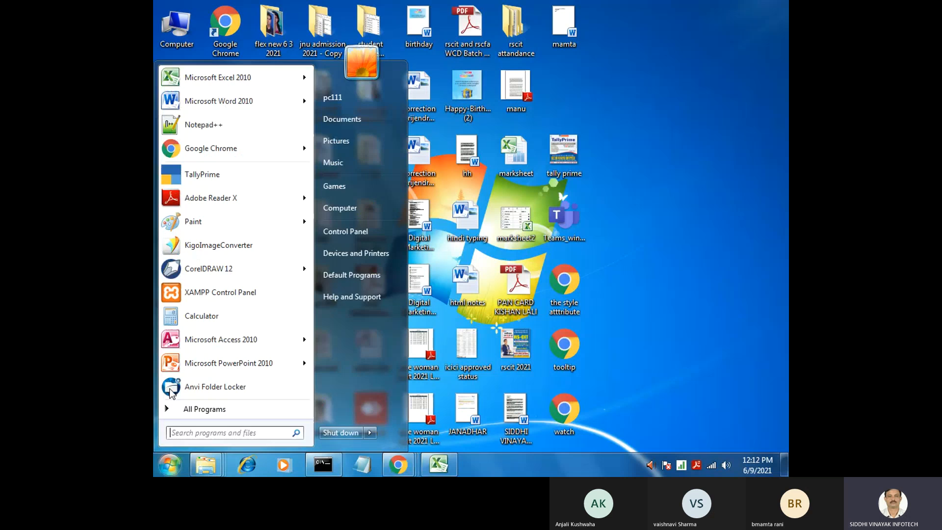
pyautogui.click(219, 101)
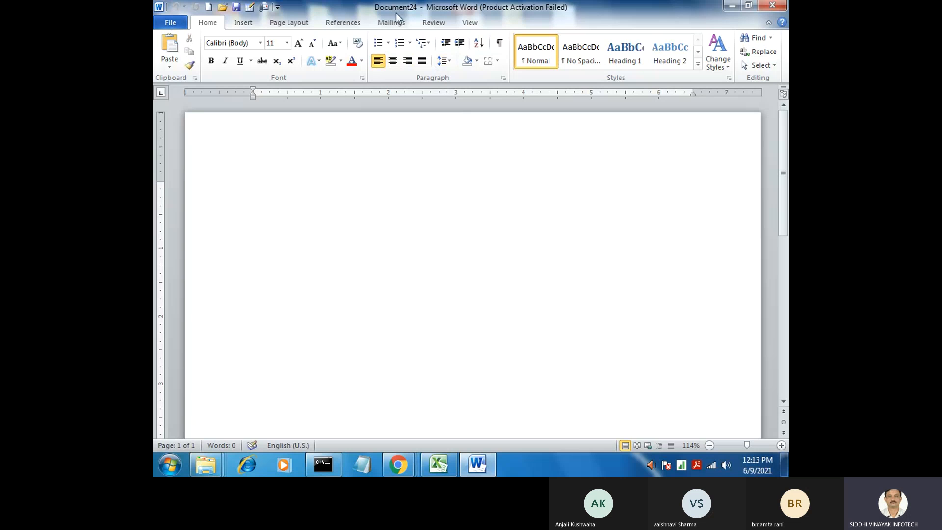
pyautogui.click(277, 7)
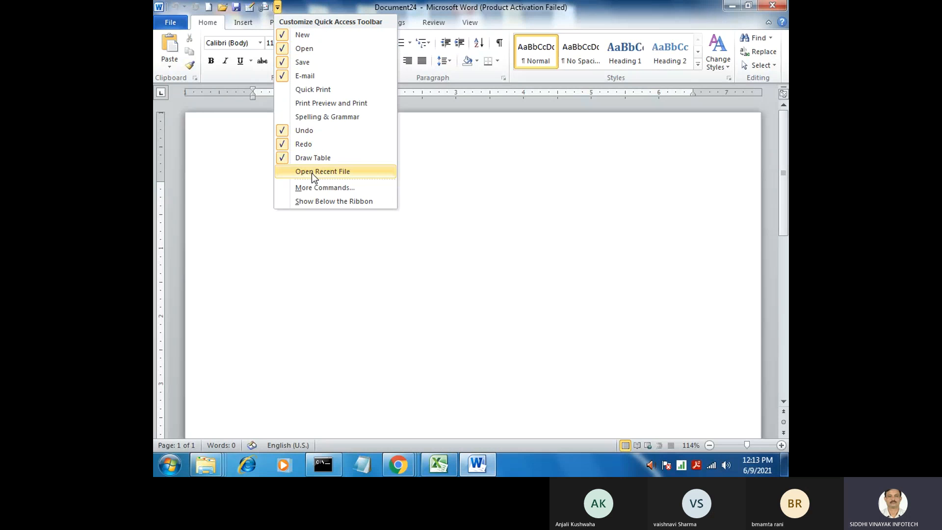
pyautogui.click(570, 189)
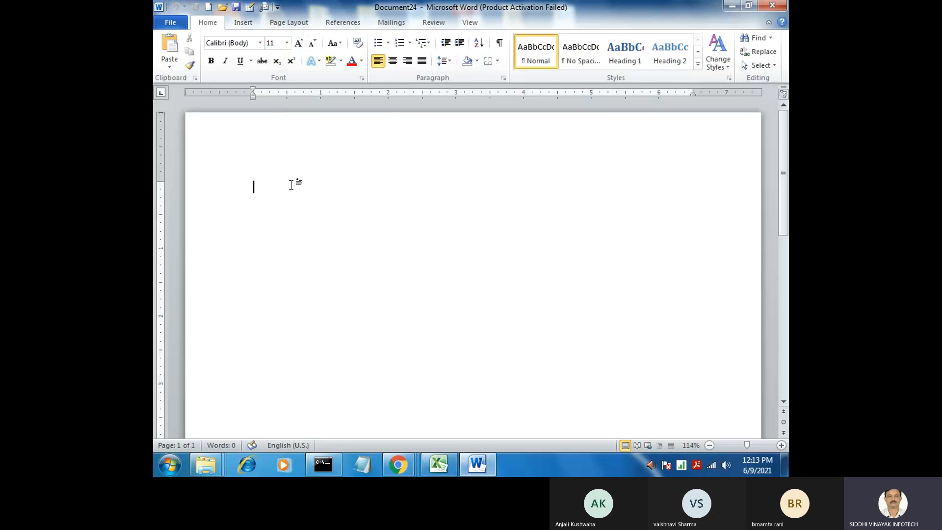
# Try to open a password-protected document from the Documents library, entering a password for it
pyautogui.click(181, 22)
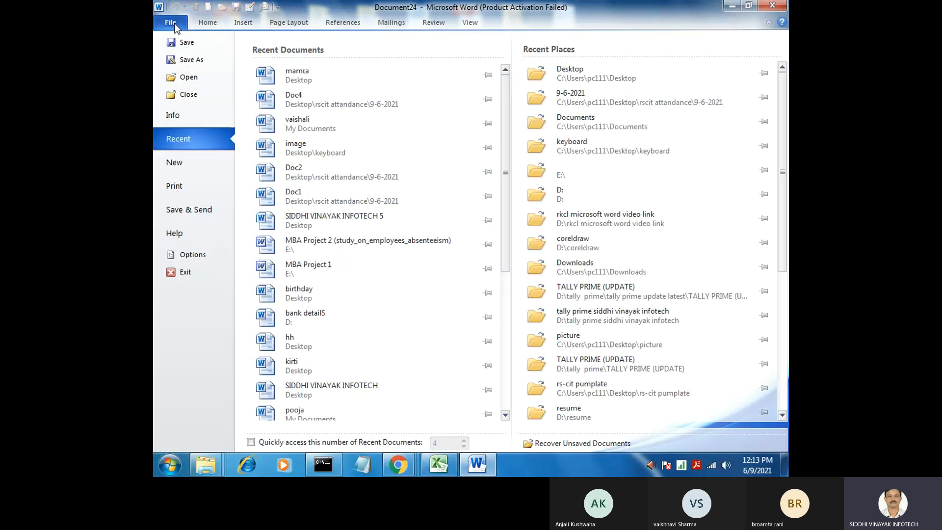
pyautogui.click(201, 79)
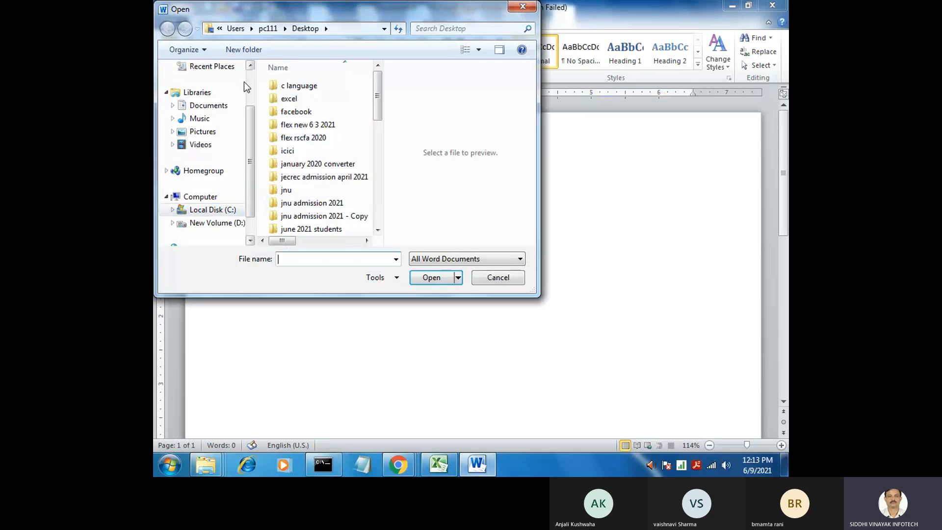
pyautogui.click(226, 106)
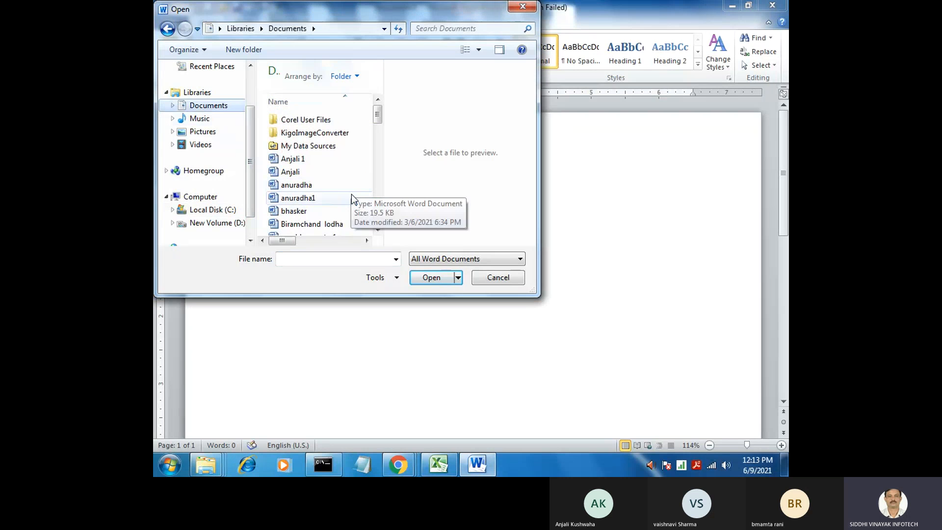
pyautogui.click(327, 175)
pyautogui.doubleClick(328, 174)
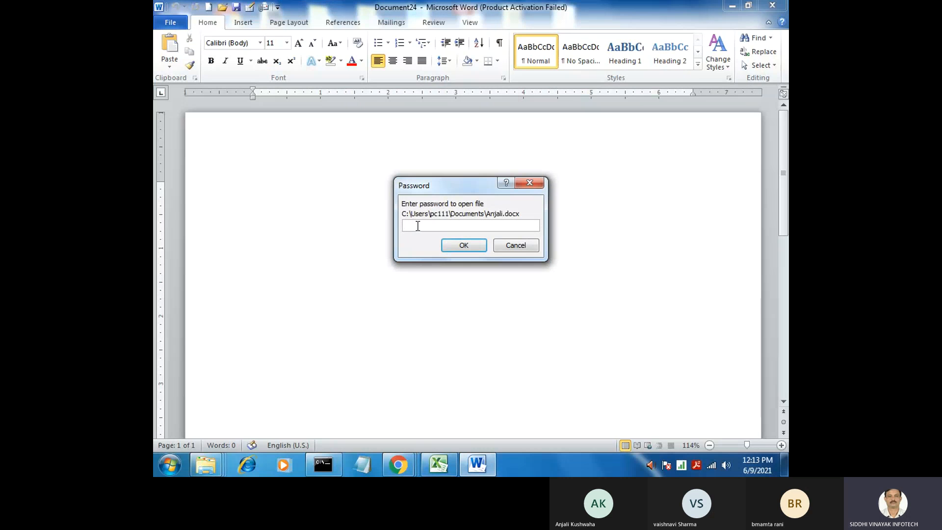
pyautogui.click(455, 245)
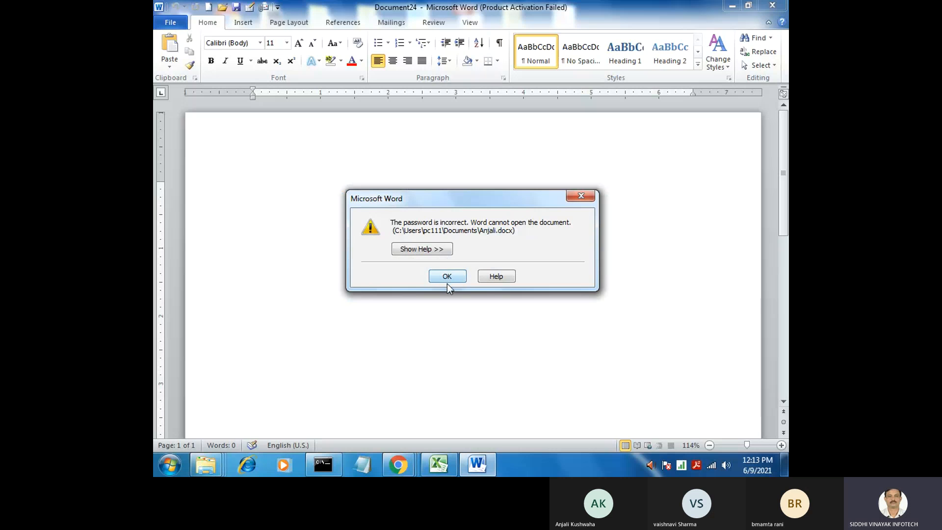
pyautogui.click(444, 276)
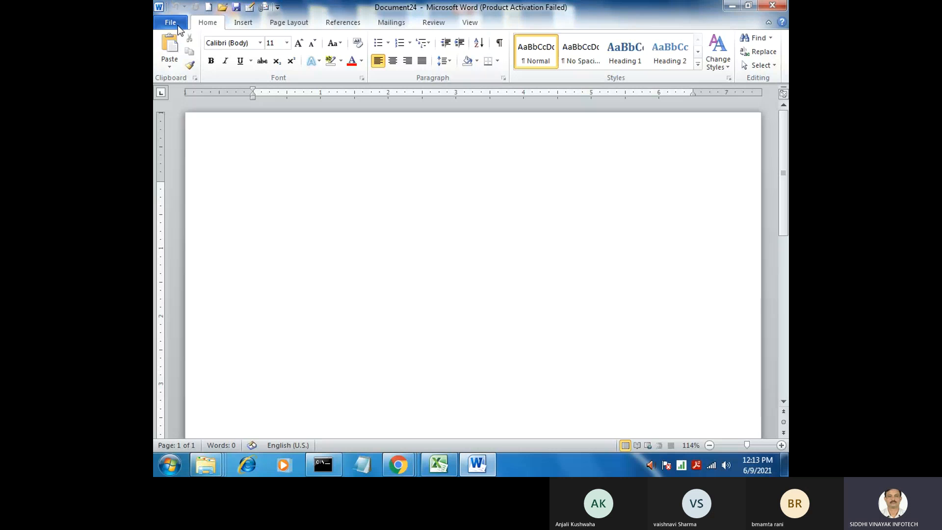
# Reopen the toggle key notes document from the list of recent documents
pyautogui.click(170, 22)
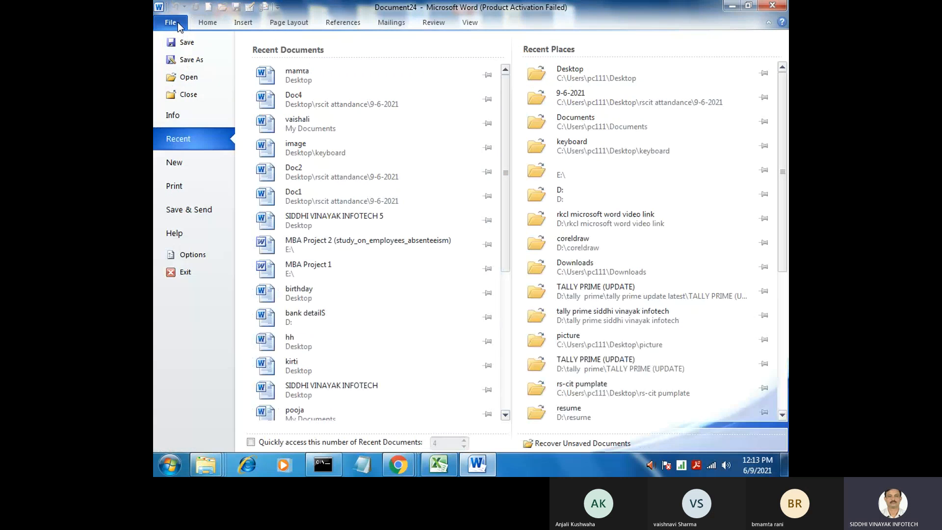
pyautogui.click(320, 76)
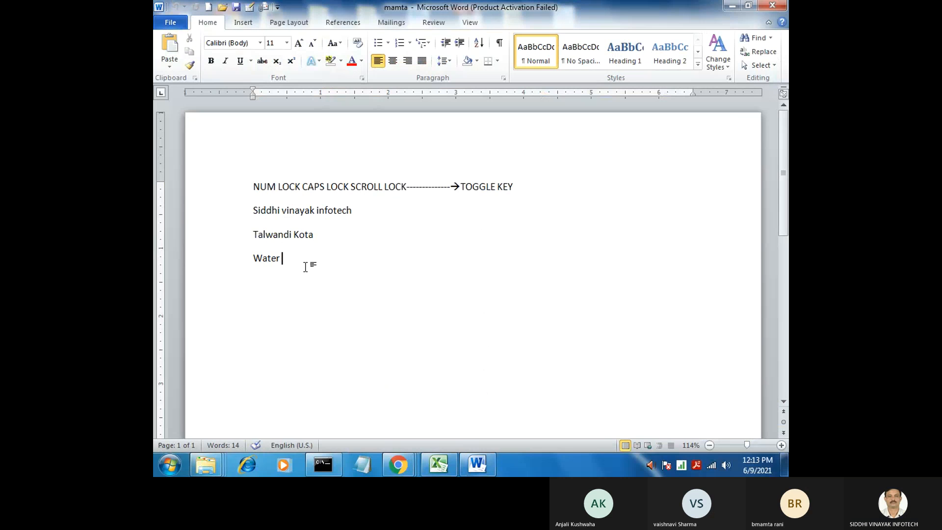
pyautogui.click(301, 175)
pyautogui.click(278, 258)
# Delete all four lines of text in the toggle key notes document and undo the deletion
pyautogui.moveTo(289, 265); pyautogui.dragTo(222, 190)
pyautogui.press('Delete')
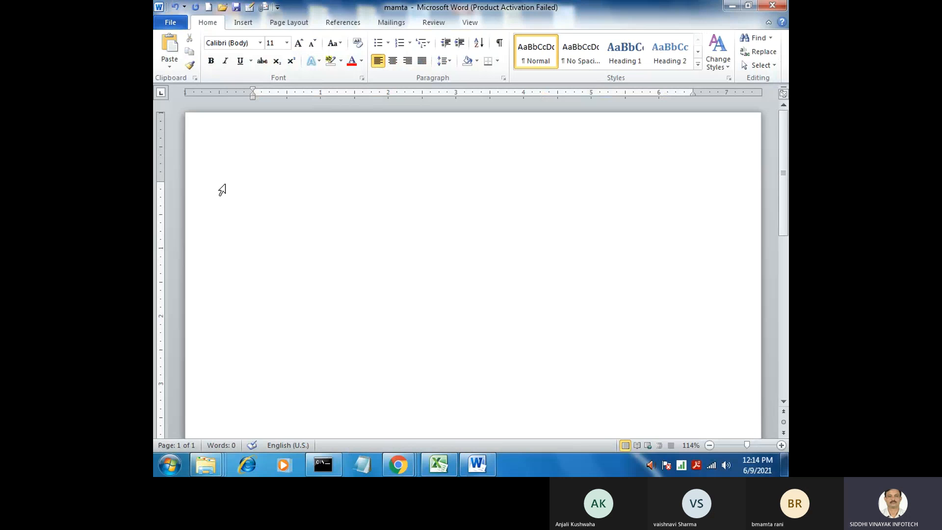
pyautogui.hotkey('ctrl', 'z')
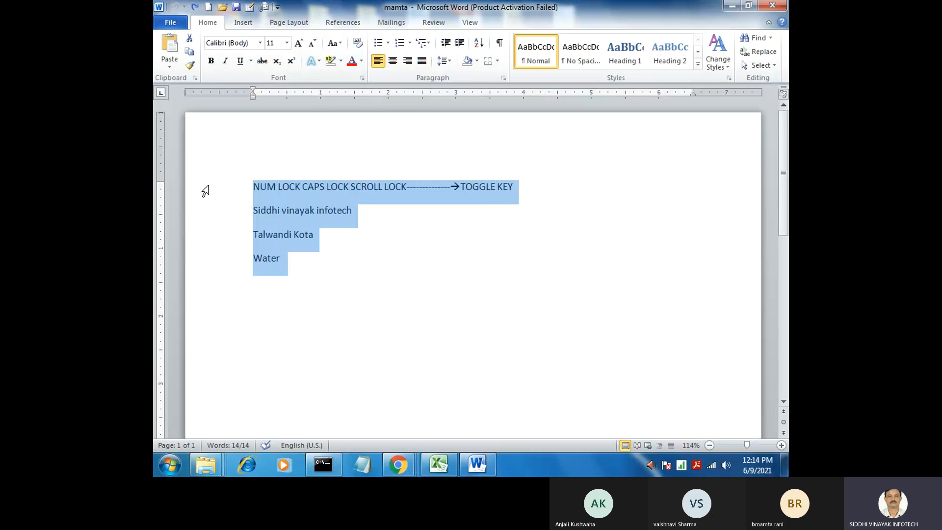
# Delete the last line, "Water", from the toggle key notes document and undo the deletion
pyautogui.click(277, 274)
pyautogui.moveTo(278, 275); pyautogui.dragTo(186, 265)
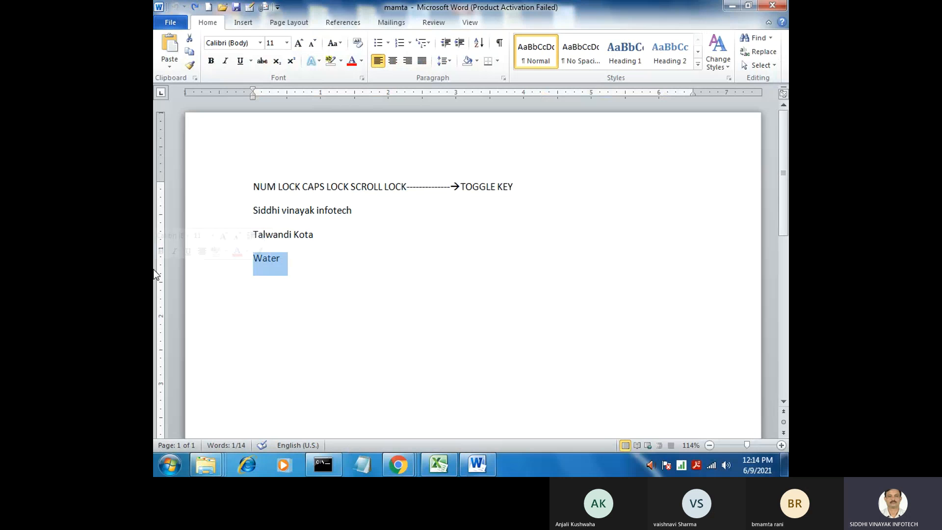
pyautogui.press('Delete')
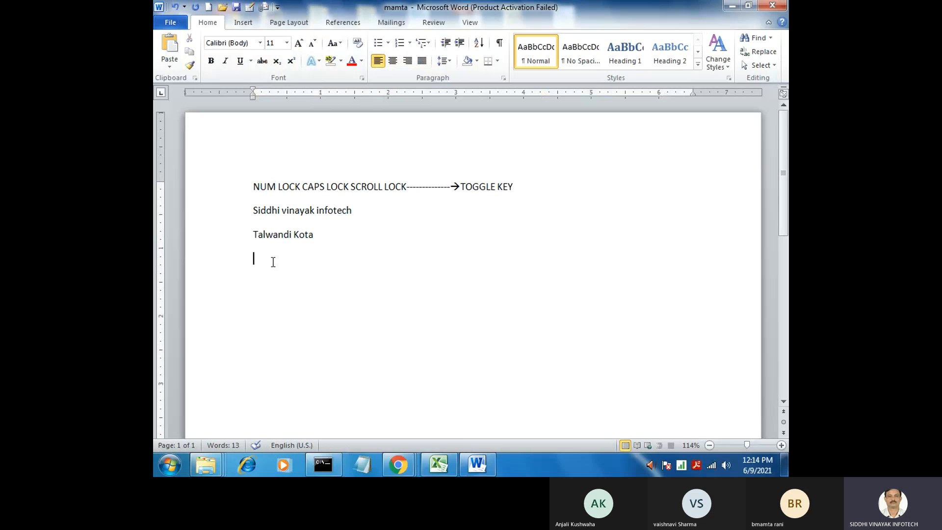
pyautogui.click(175, 7)
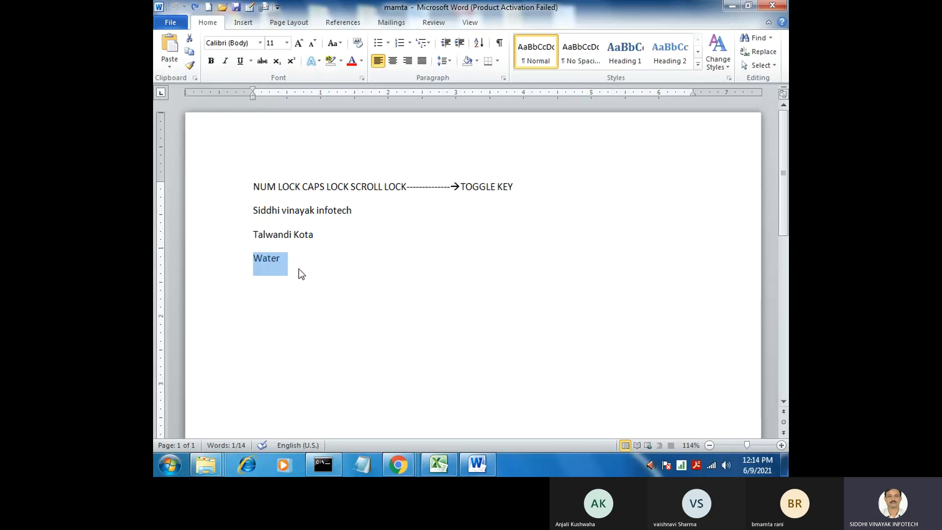
# Format the last two lines of the document as 36 pt red text with bold, italic and underline
pyautogui.click(255, 262)
pyautogui.click(310, 241)
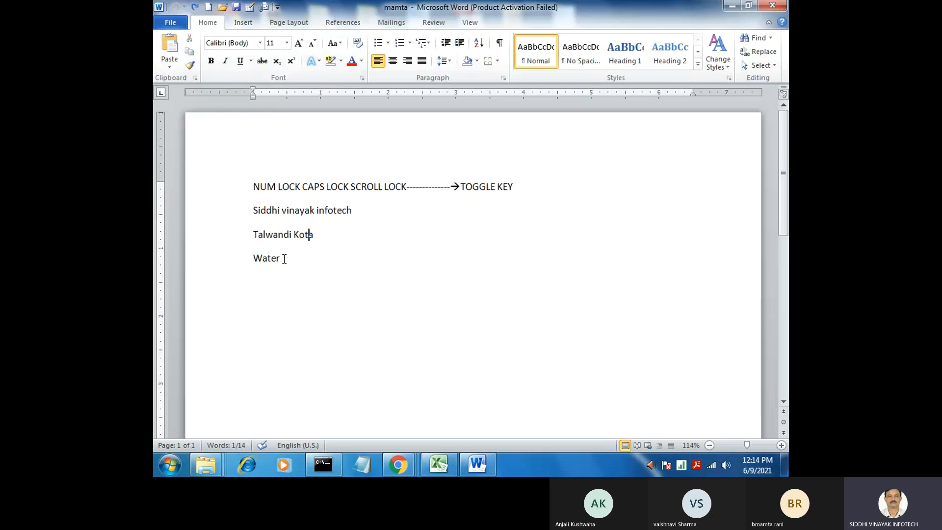
pyautogui.moveTo(284, 258); pyautogui.dragTo(240, 237)
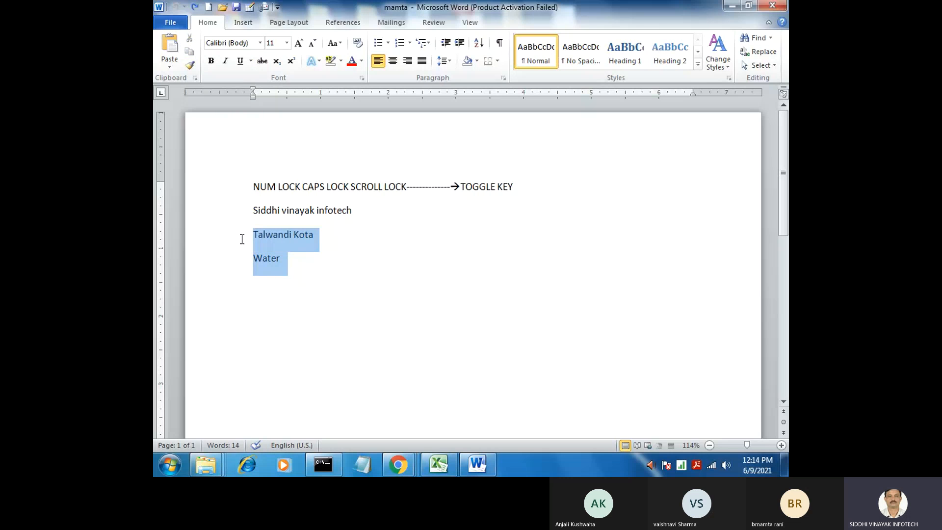
pyautogui.click(286, 43)
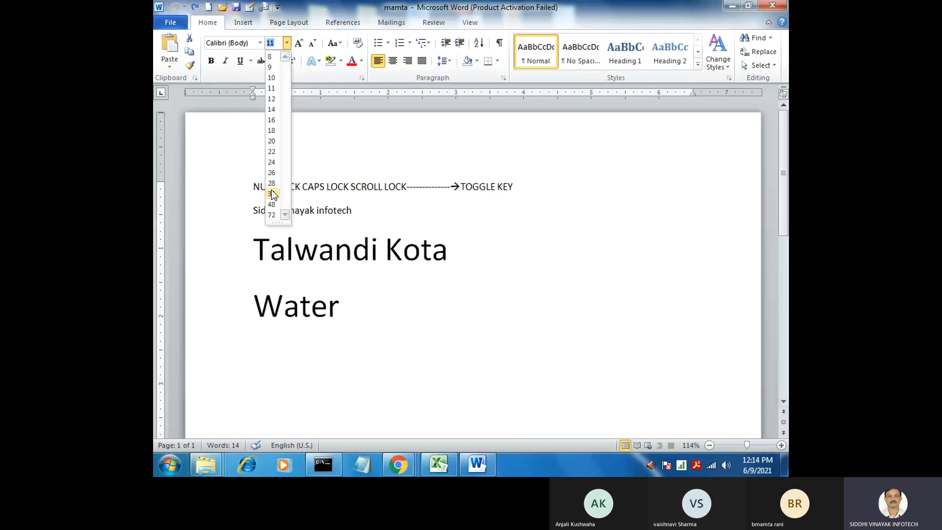
pyautogui.click(351, 61)
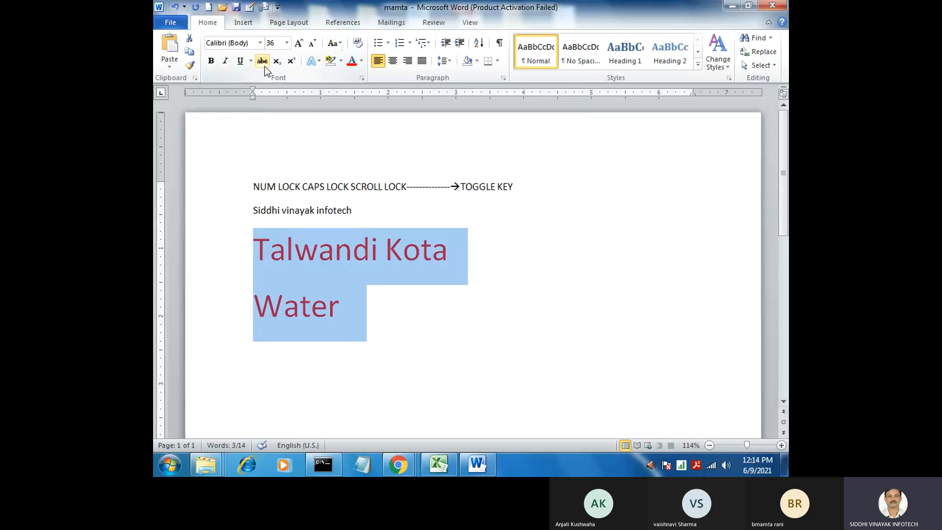
pyautogui.click(211, 62)
pyautogui.click(225, 62)
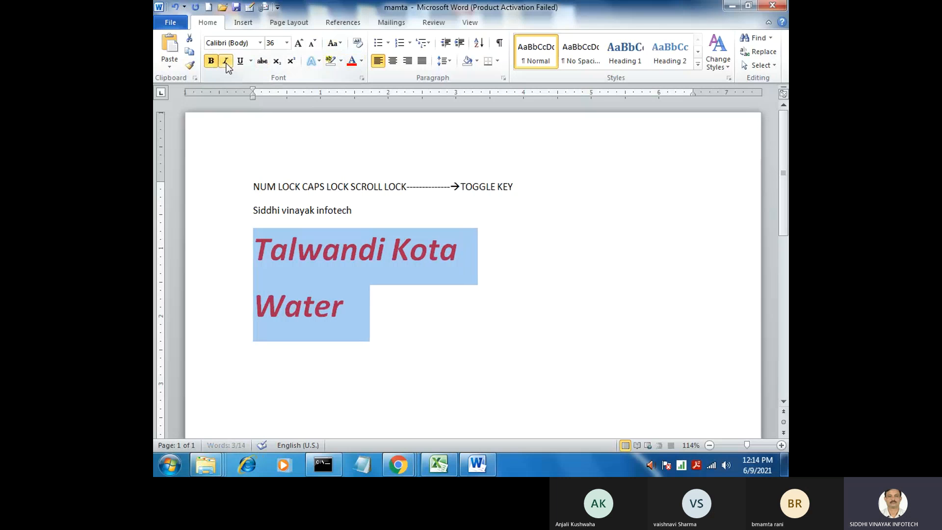
pyautogui.click(241, 61)
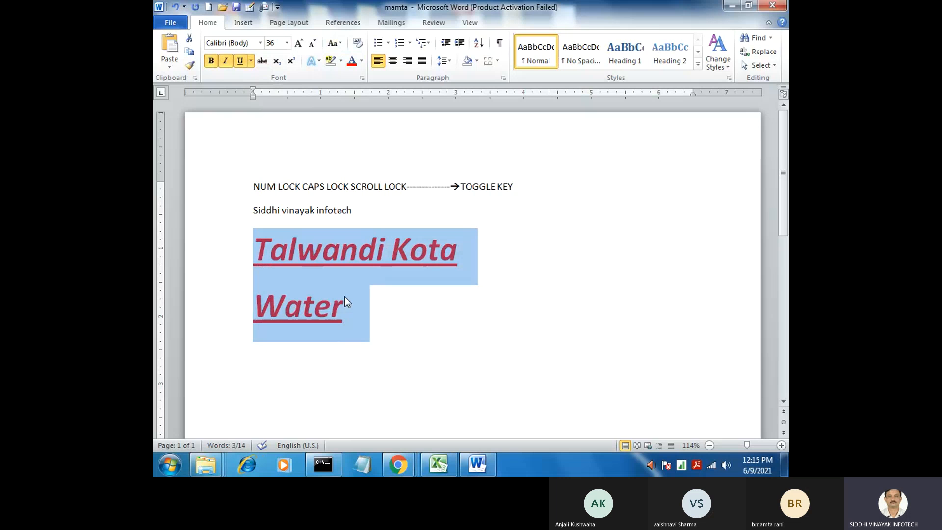
# Undo the underline, italic, bold, font colour and font size changes on the last two lines one by one
pyautogui.hotkey('ctrl', 'u')
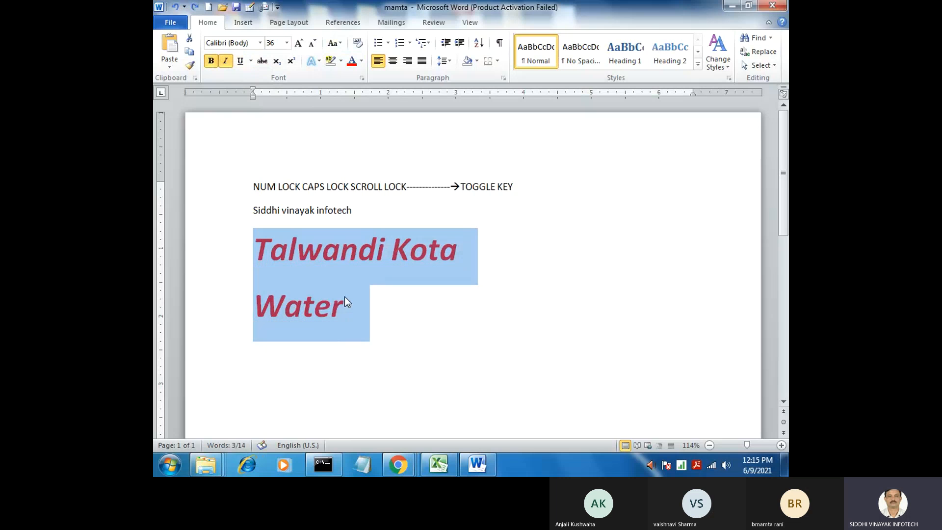
pyautogui.hotkey('ctrl', 'i')
pyautogui.hotkey('ctrl', 'b')
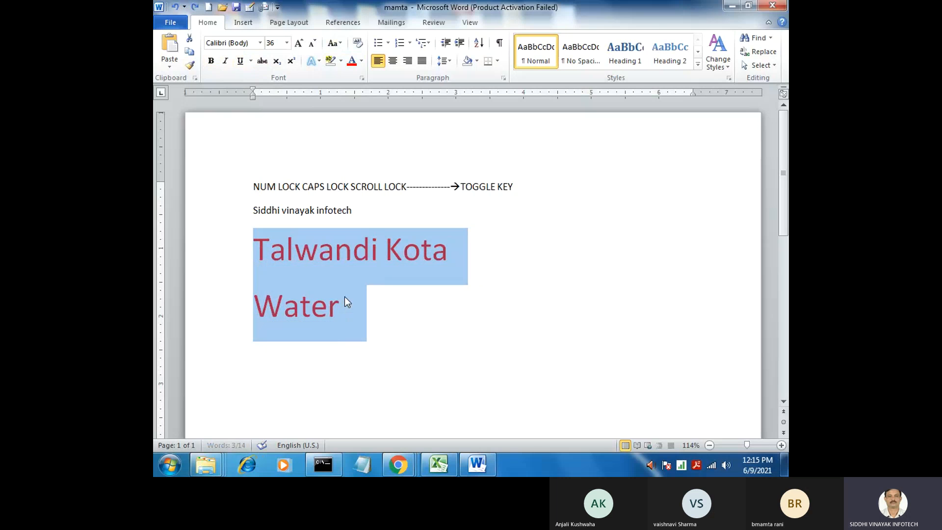
pyautogui.hotkey('ctrl', 'z')
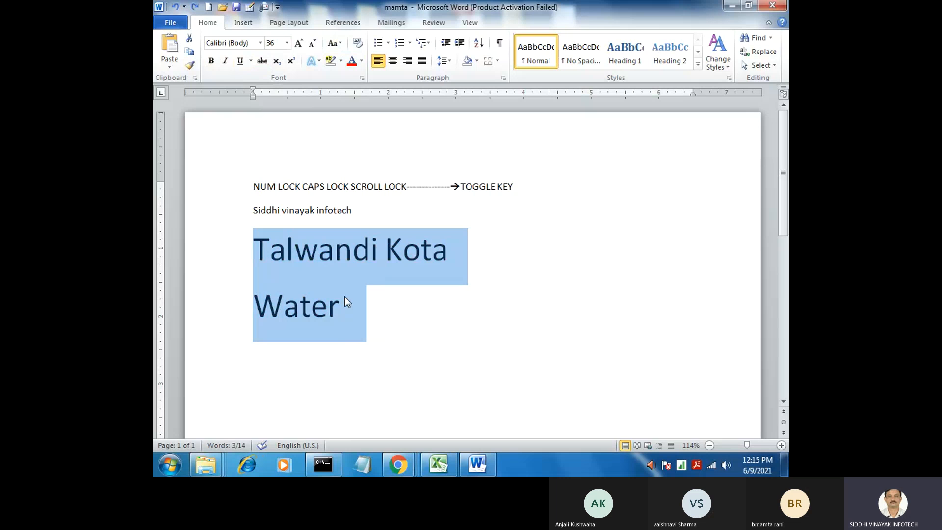
pyautogui.hotkey('ctrl', 'z')
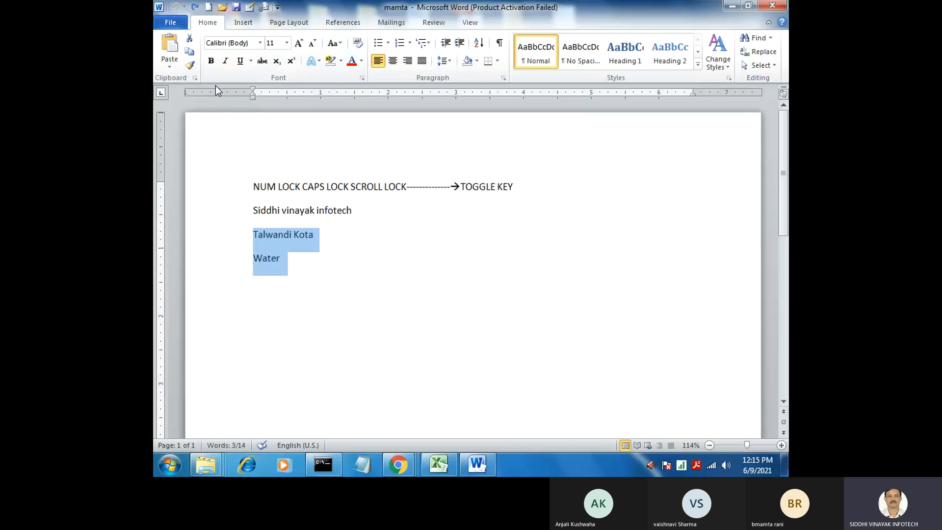
# Make the last two lines bold, practise undoing and redoing the bold formatting, and end by undoing it
pyautogui.click(211, 61)
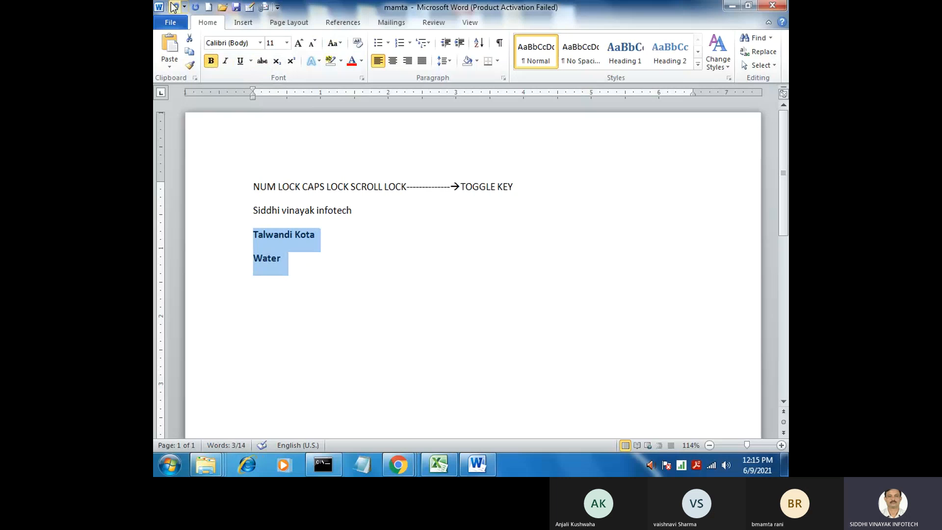
pyautogui.click(175, 6)
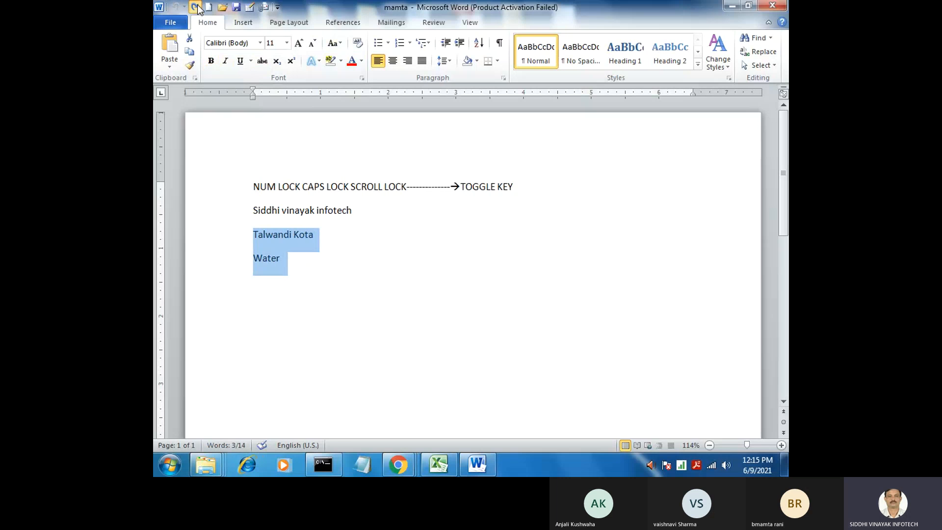
pyautogui.click(196, 7)
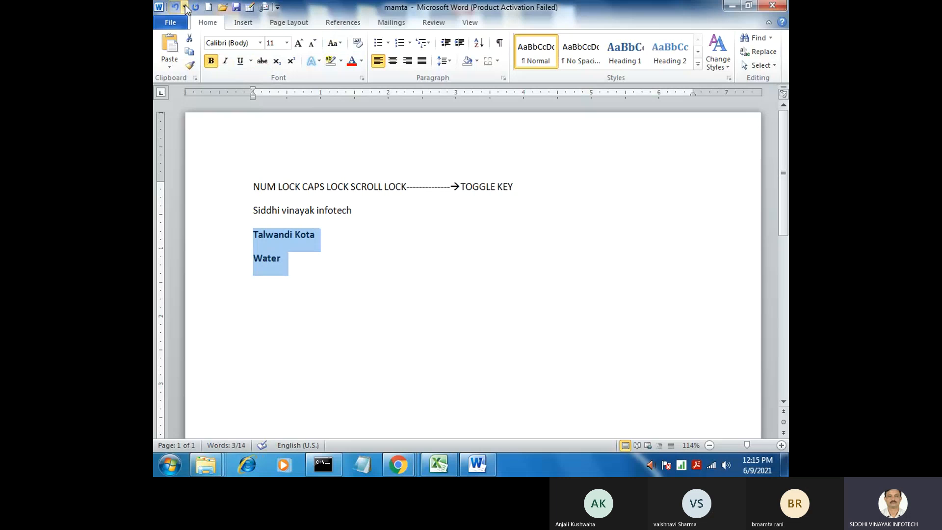
pyautogui.click(174, 7)
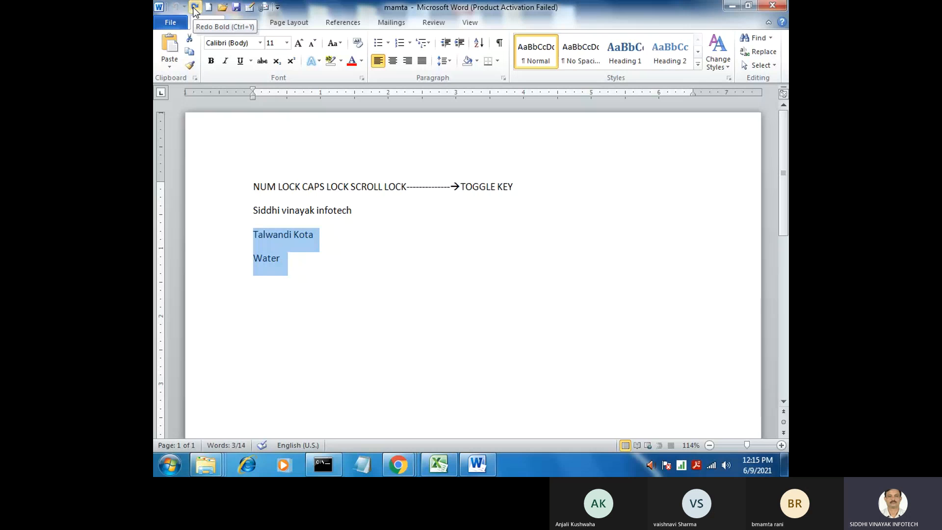
pyautogui.click(194, 7)
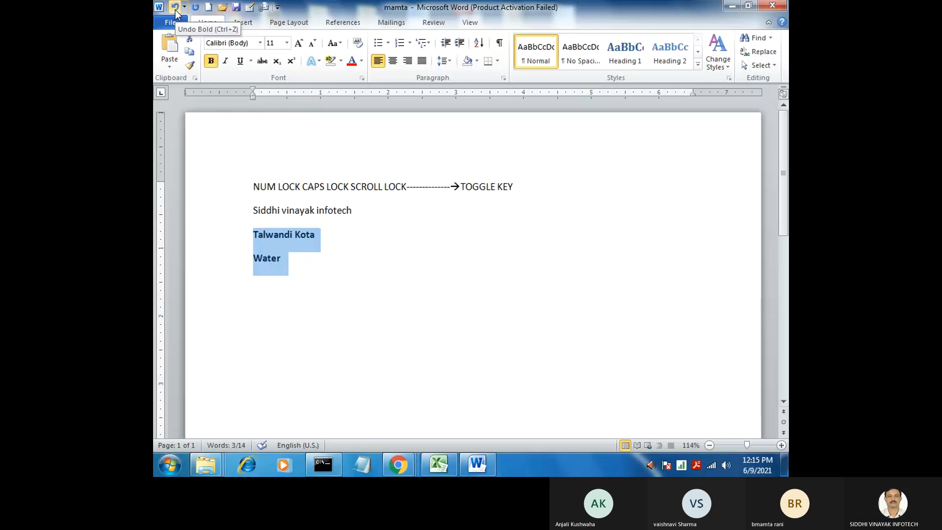
pyautogui.click(176, 8)
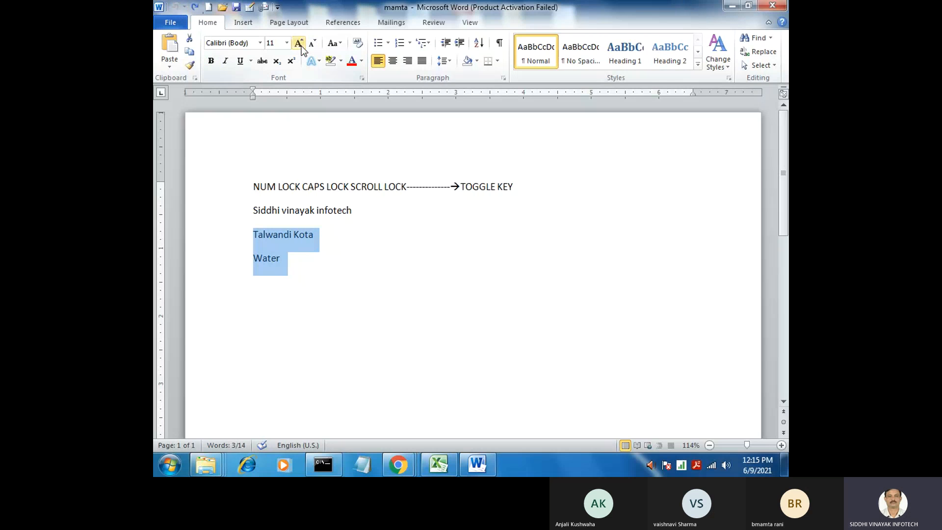
# Grow the font of the last two lines in increments up to 36 pt
pyautogui.click(299, 44)
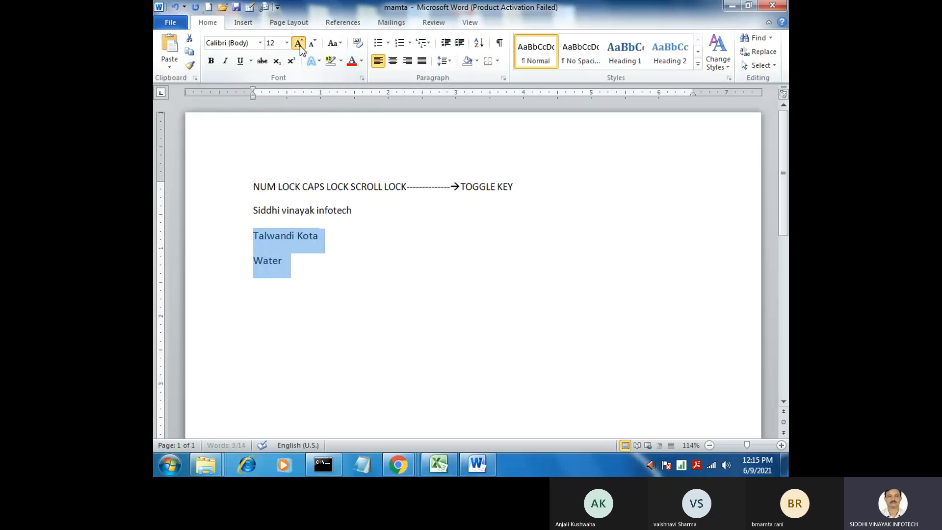
pyautogui.click(299, 44)
pyautogui.click(299, 44)
pyautogui.click(299, 44)
pyautogui.click(299, 44)
pyautogui.click(299, 44)
pyautogui.click(299, 44)
pyautogui.click(299, 45)
pyautogui.click(298, 44)
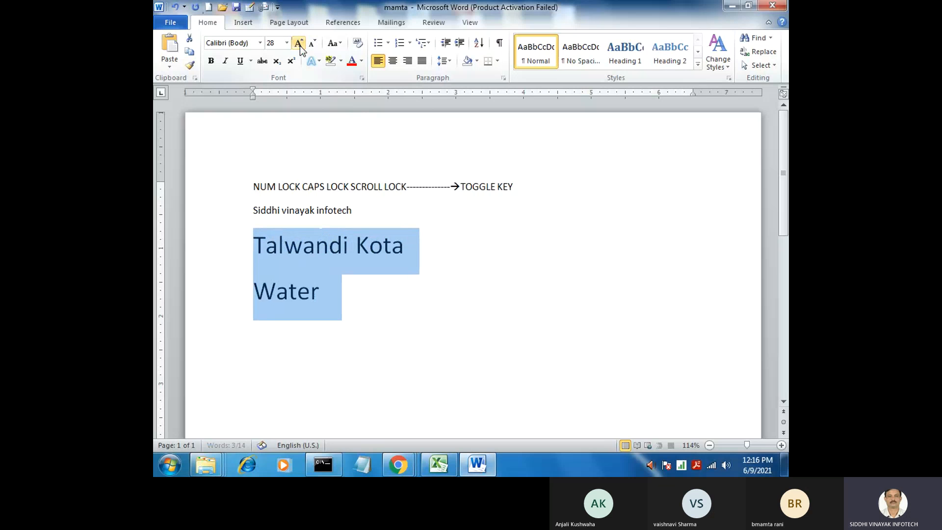
pyautogui.click(299, 44)
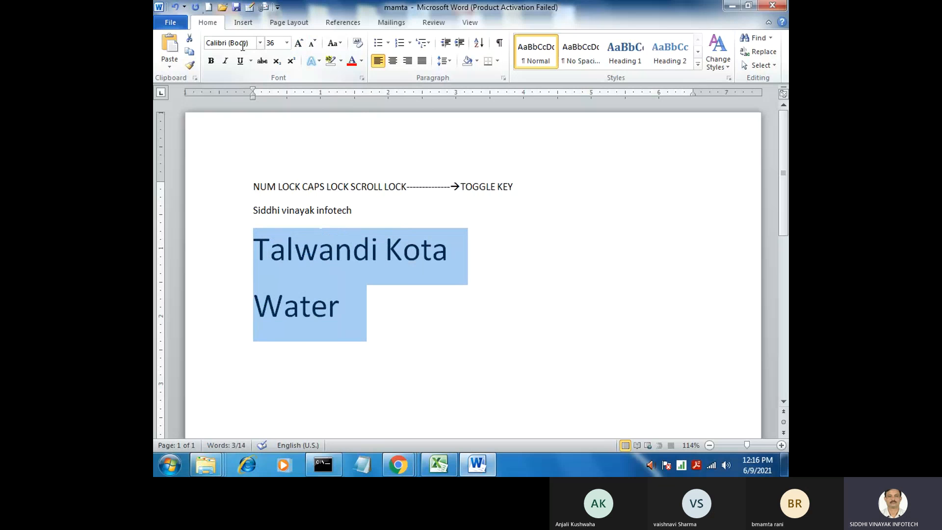
# Undo all the font size increases on the last two lines one at a time
pyautogui.click(175, 7)
pyautogui.click(175, 7)
pyautogui.click(174, 7)
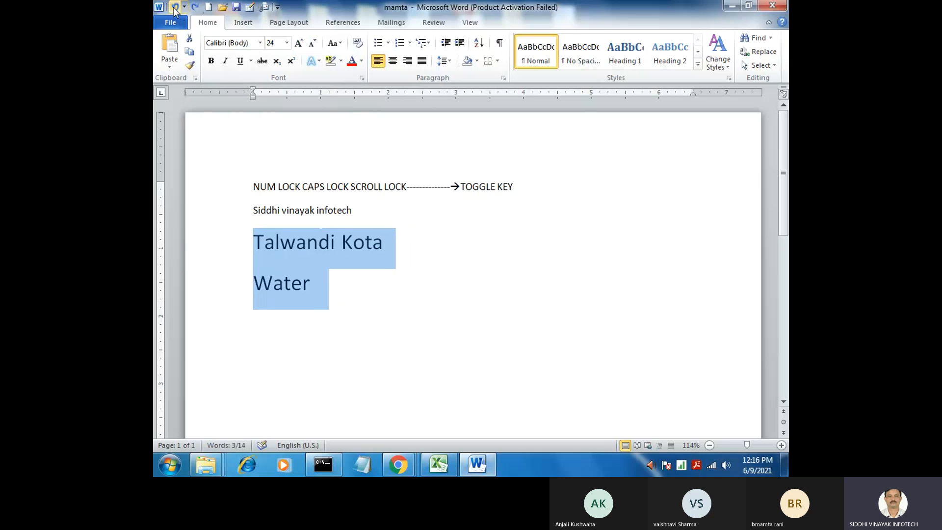
pyautogui.click(174, 8)
pyautogui.click(174, 8)
pyautogui.click(175, 7)
pyautogui.click(174, 7)
pyautogui.click(174, 7)
pyautogui.click(175, 7)
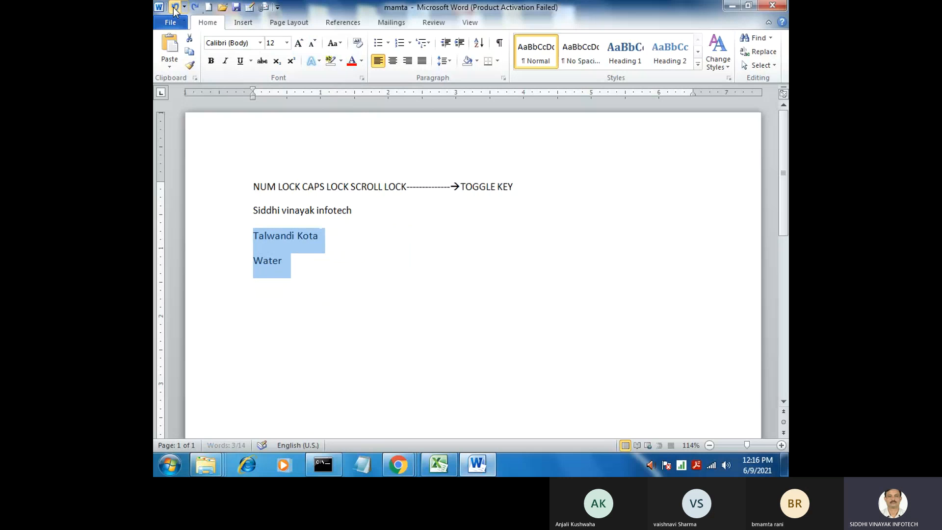
pyautogui.click(174, 8)
# Redo the font size increases on the last two lines step by step up to 26 pt
pyautogui.click(196, 8)
pyautogui.click(195, 7)
pyautogui.click(195, 7)
pyautogui.click(195, 8)
pyautogui.click(195, 7)
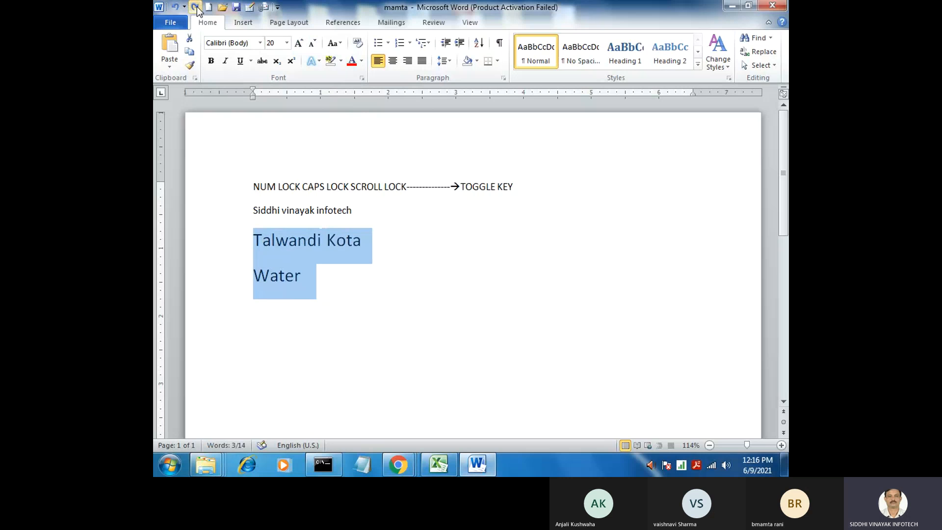
pyautogui.click(196, 7)
pyautogui.click(195, 8)
pyautogui.click(195, 7)
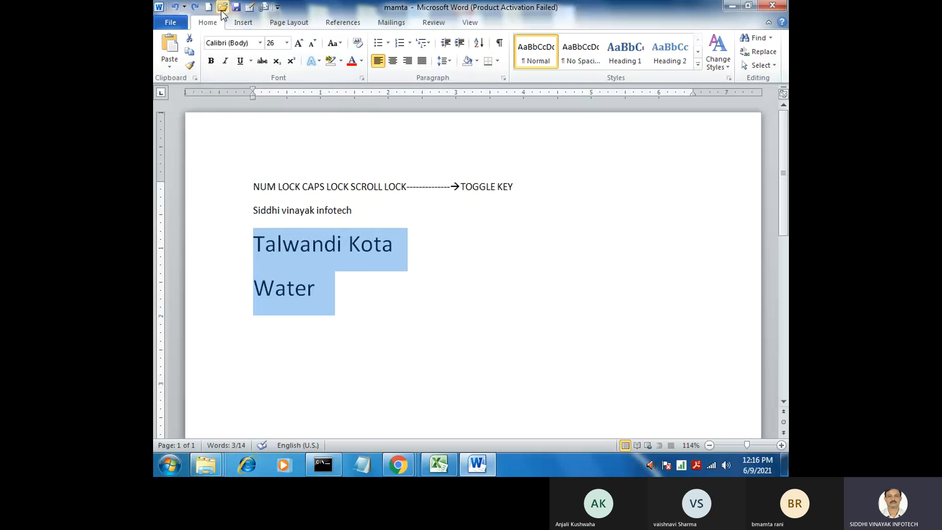
# Close the toggle key notes document and save the changes made to it
pyautogui.click(354, 246)
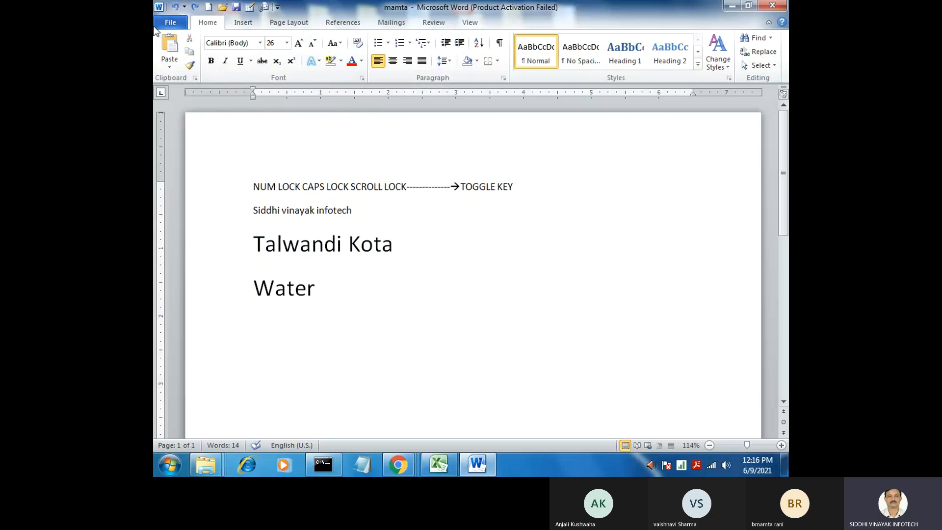
pyautogui.click(170, 22)
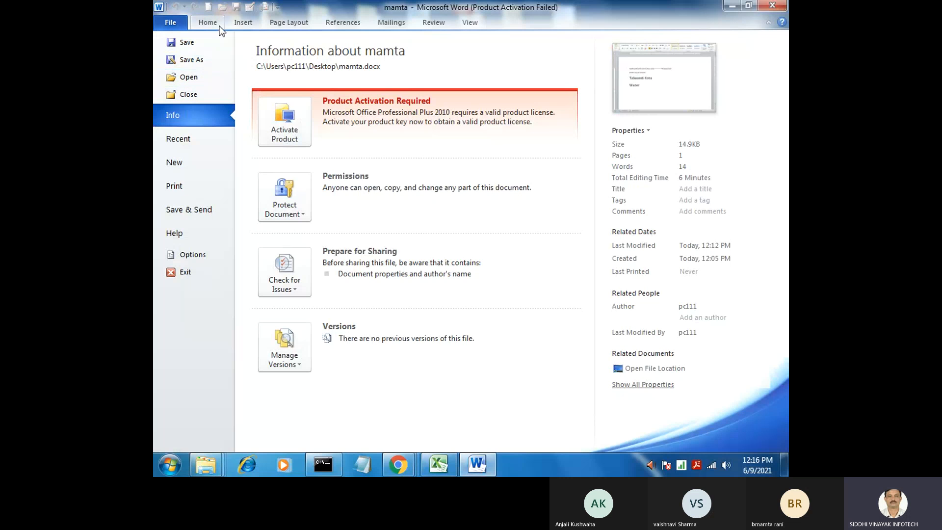
pyautogui.click(195, 95)
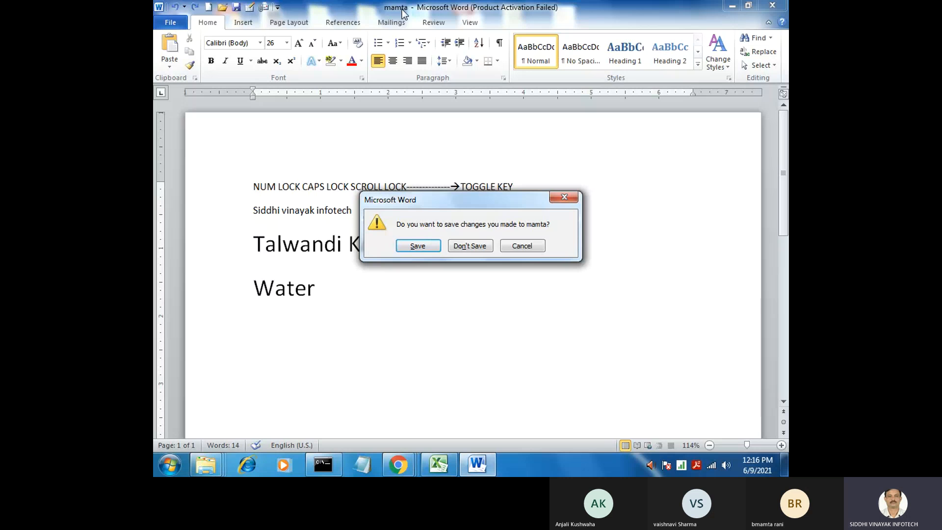
pyautogui.click(423, 244)
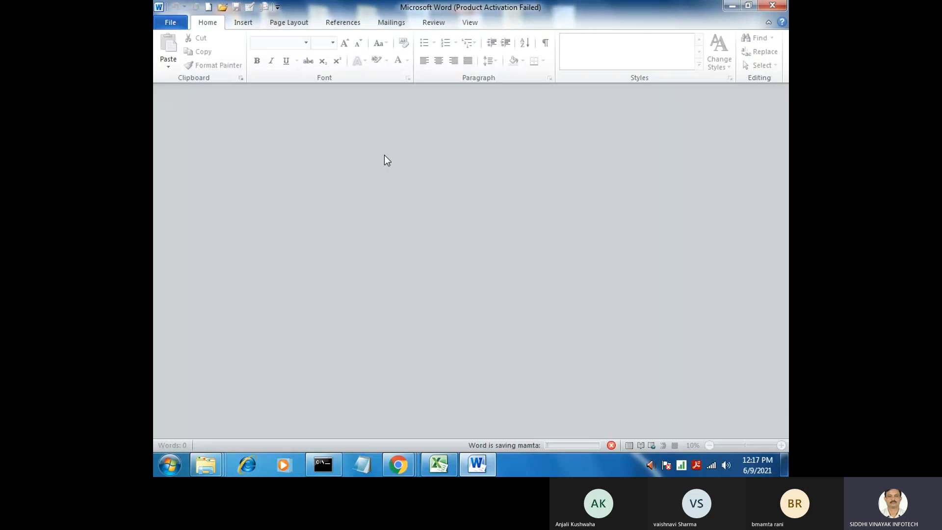
# Browse the Documents library in the Open dialog for the toggle key notes file among the names beginning with m
pyautogui.click(176, 24)
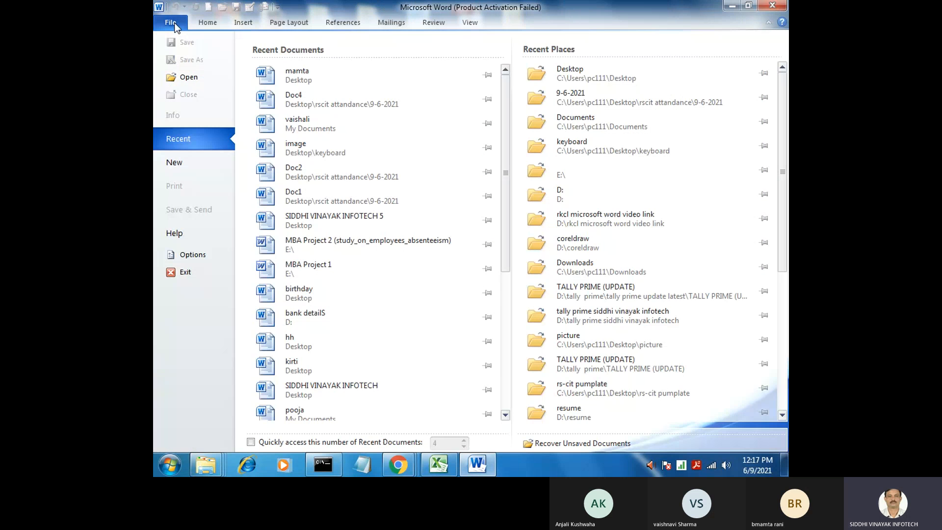
pyautogui.click(185, 79)
pyautogui.click(218, 167)
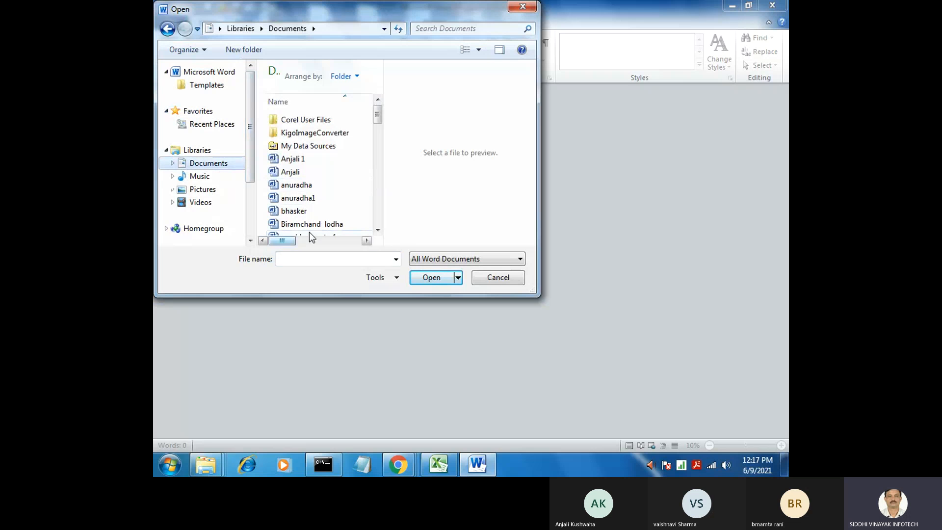
pyautogui.click(313, 202)
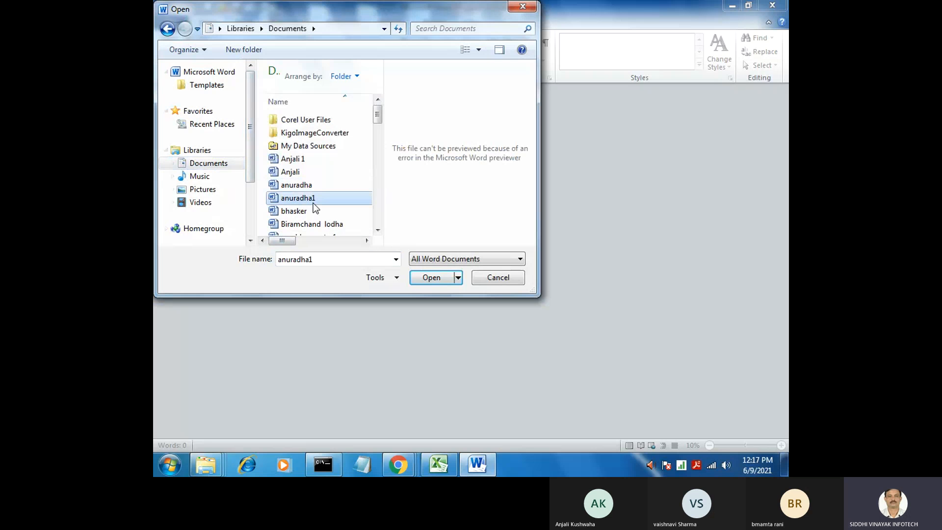
pyautogui.press('m')
pyautogui.press('Down')
pyautogui.press('Down')
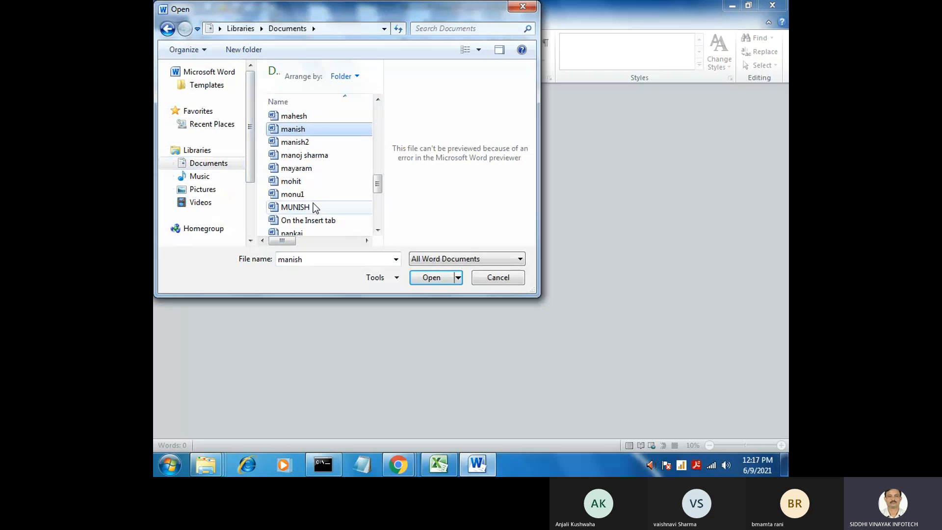
pyautogui.press('Down')
pyautogui.press('Down')
pyautogui.press('Down')
pyautogui.press('Down')
pyautogui.press('Down')
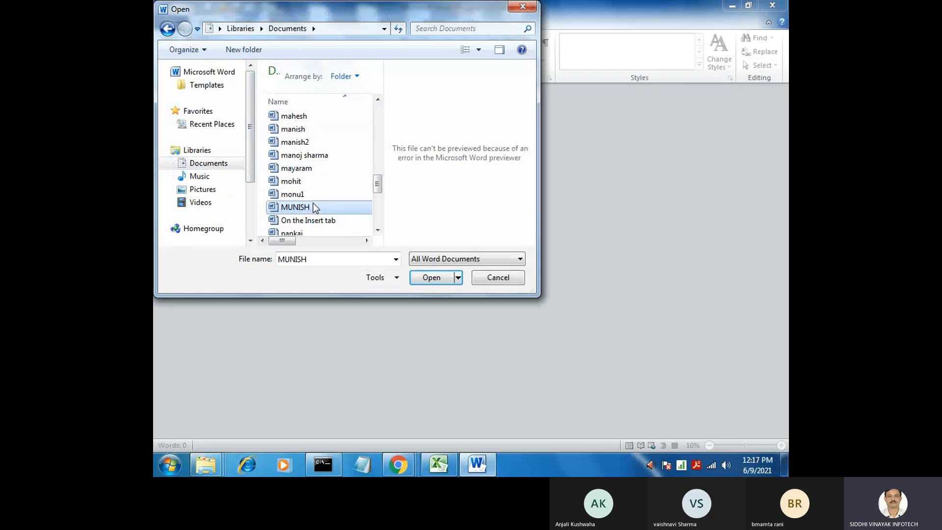
pyautogui.press('m')
pyautogui.press('m')
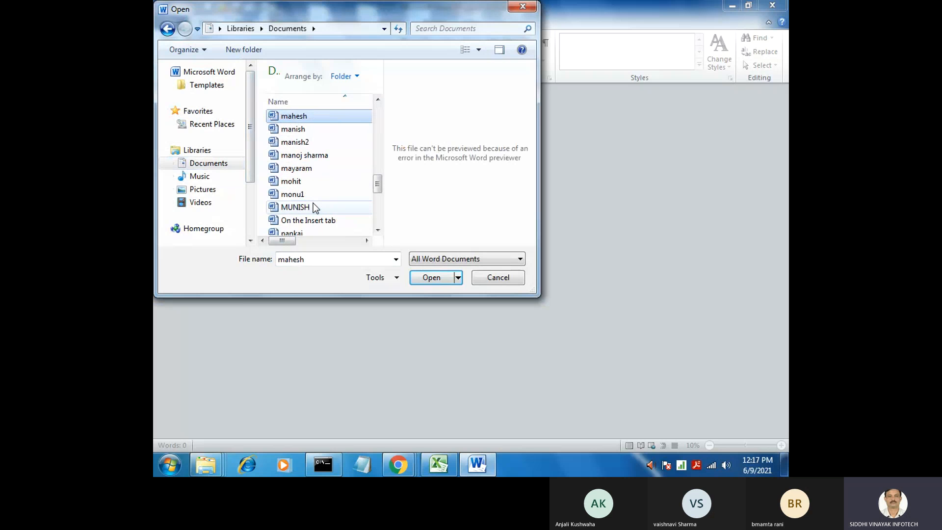
pyautogui.press('m')
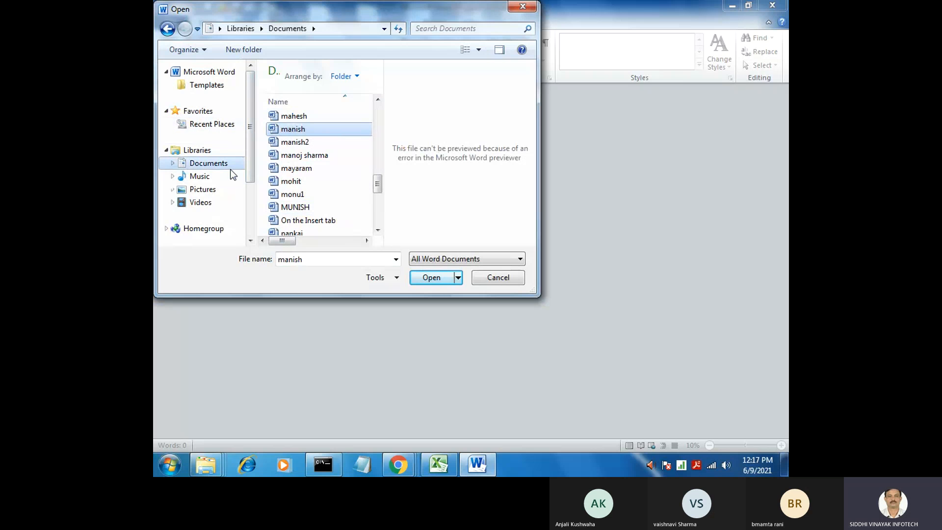
# Open the toggle key notes document from the Desktop folder and close it again
pyautogui.click(385, 28)
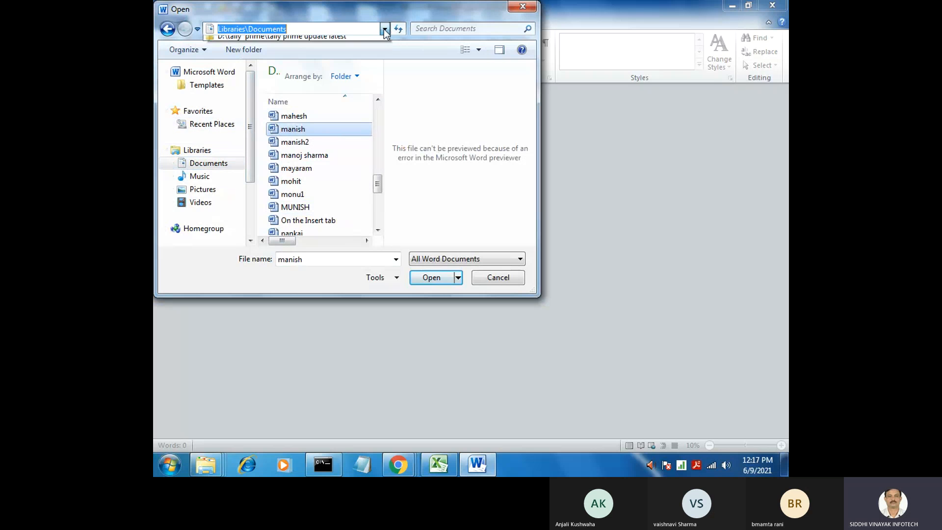
pyautogui.click(273, 43)
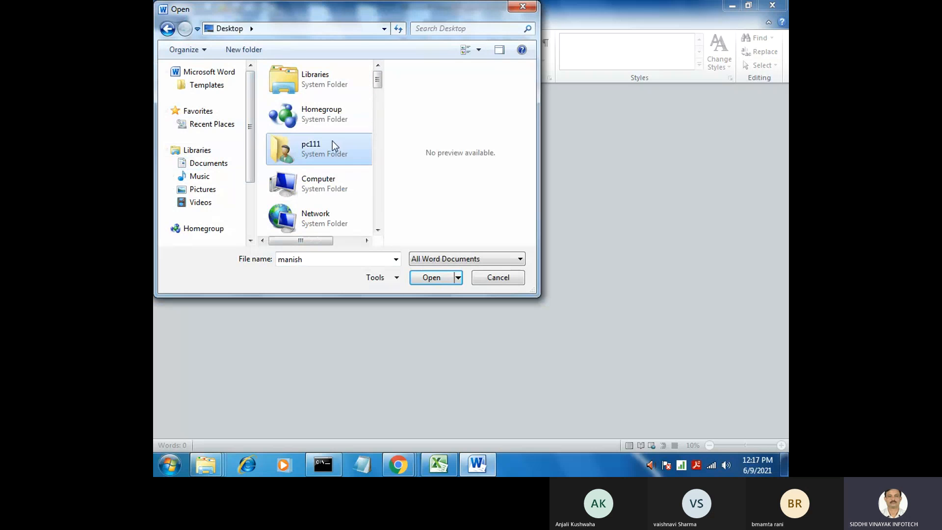
pyautogui.write('mamta')
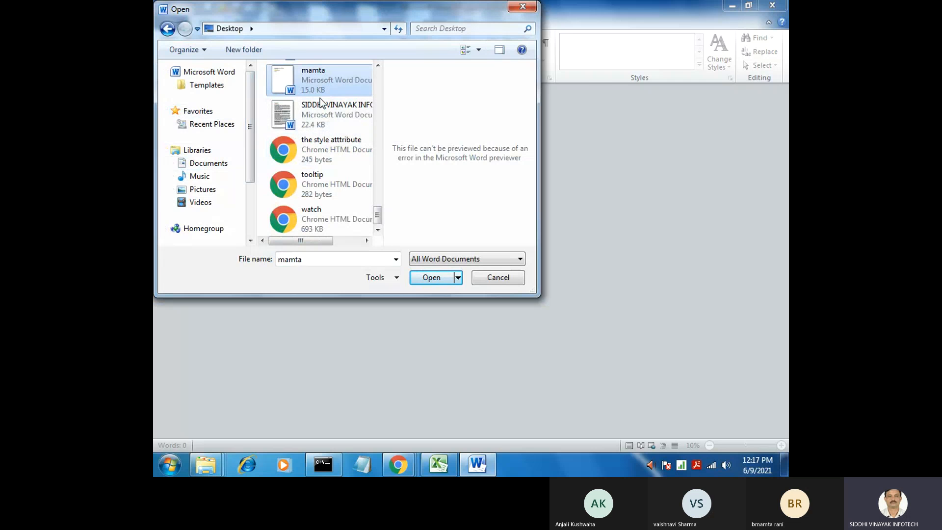
pyautogui.click(434, 279)
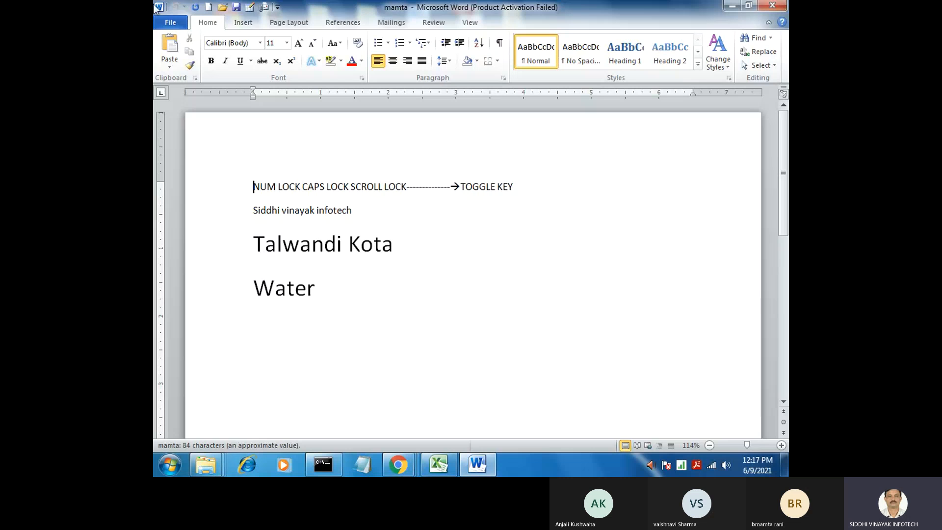
pyautogui.click(170, 22)
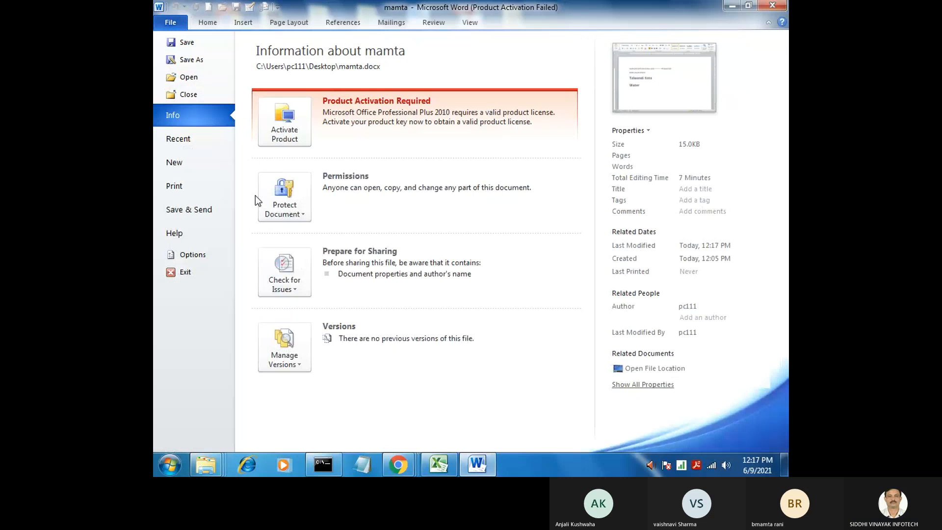
pyautogui.click(202, 91)
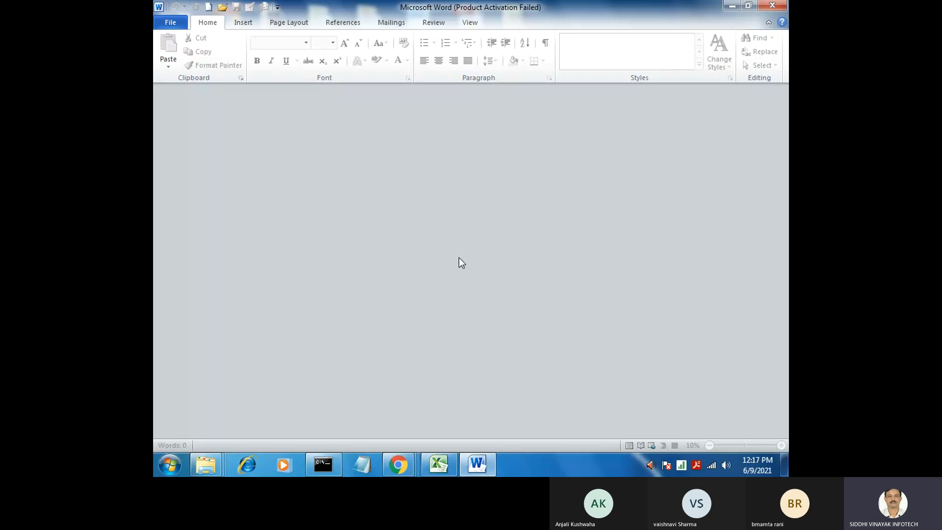
# Try to open the password-protected document listed just above Biramchand's in the Documents library by entering the file password
pyautogui.hotkey('ctrl', 'o')
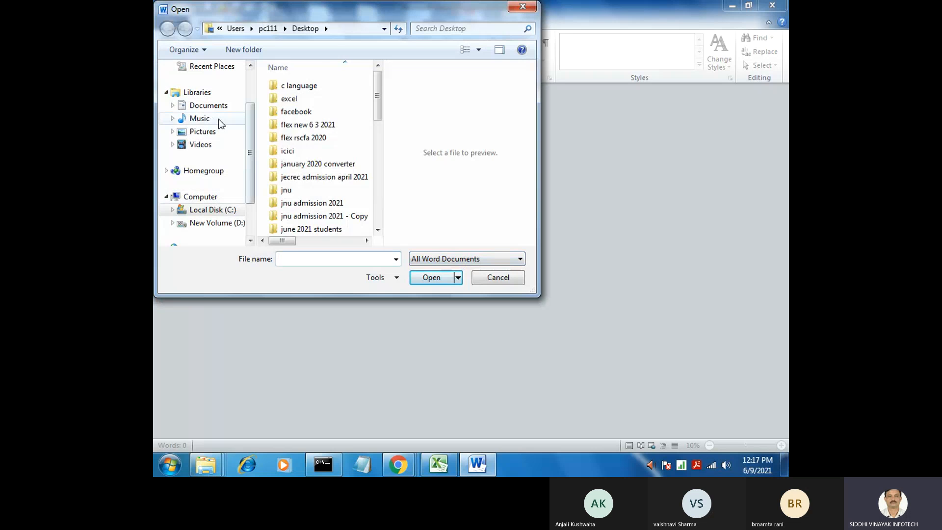
pyautogui.click(211, 106)
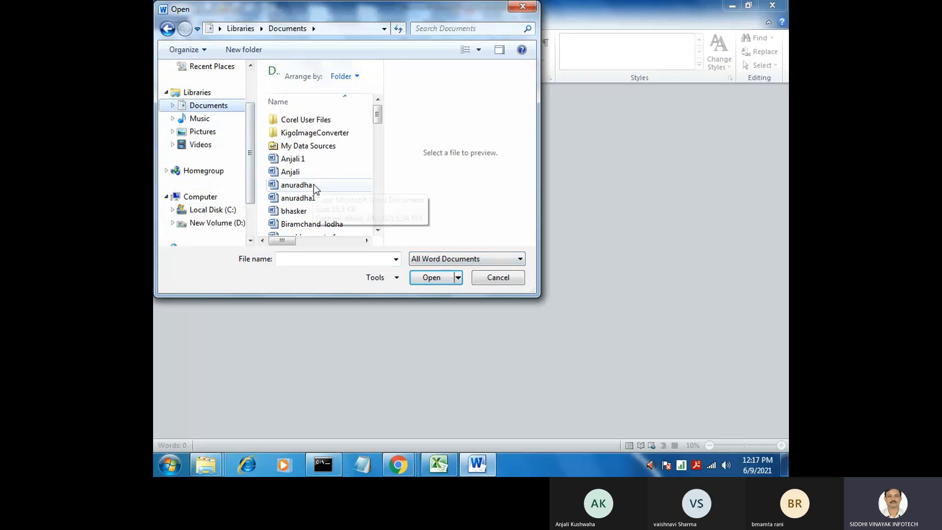
pyautogui.doubleClick(308, 211)
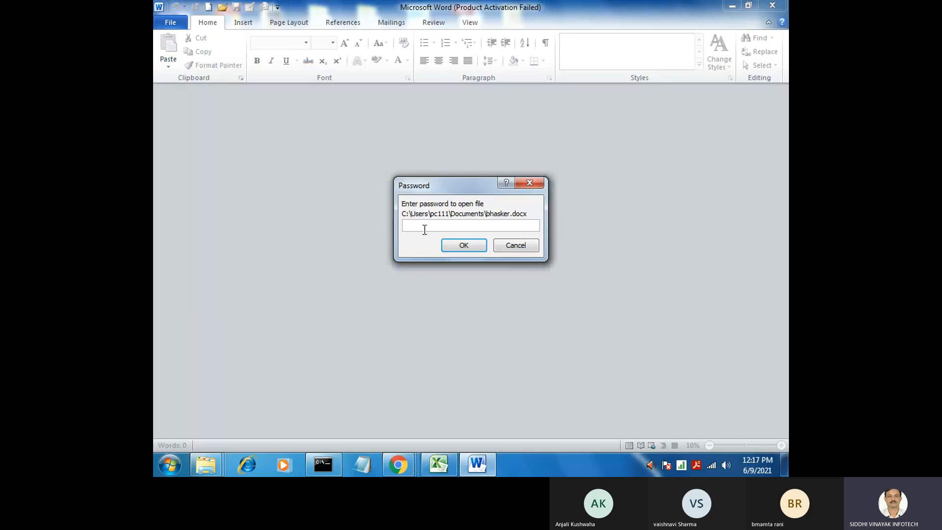
pyautogui.write('••')
pyautogui.click(464, 246)
pyautogui.click(448, 276)
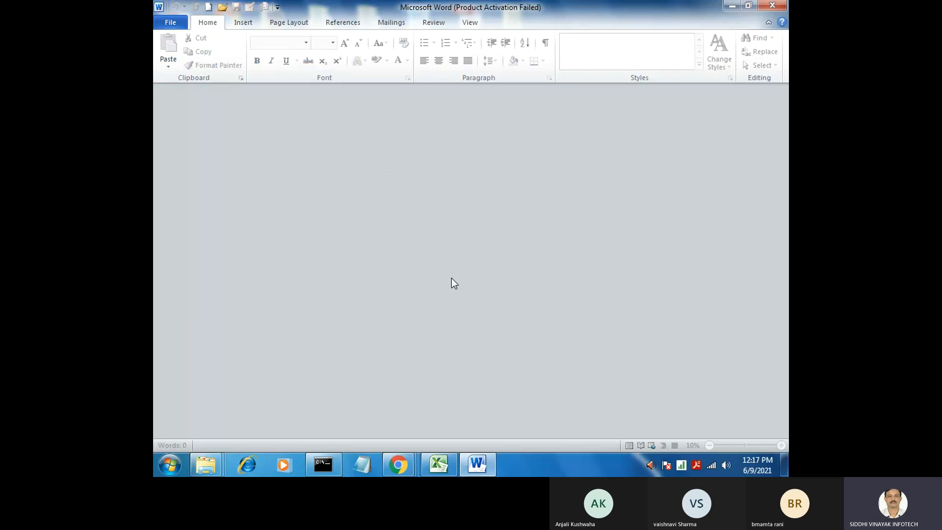
# Try to open the SIDDHI VINAYAK INFOTECH 5 document from the recent documents
pyautogui.click(170, 23)
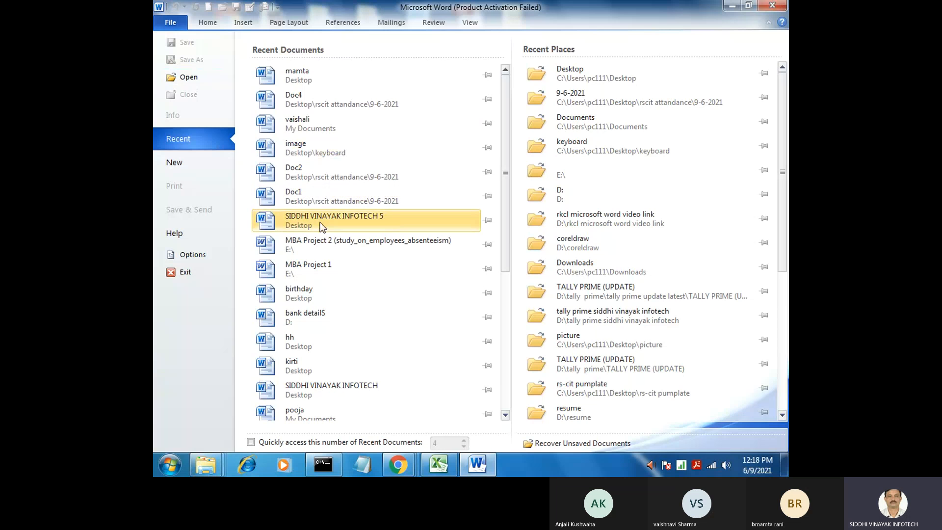
pyautogui.click(337, 220)
pyautogui.click(445, 258)
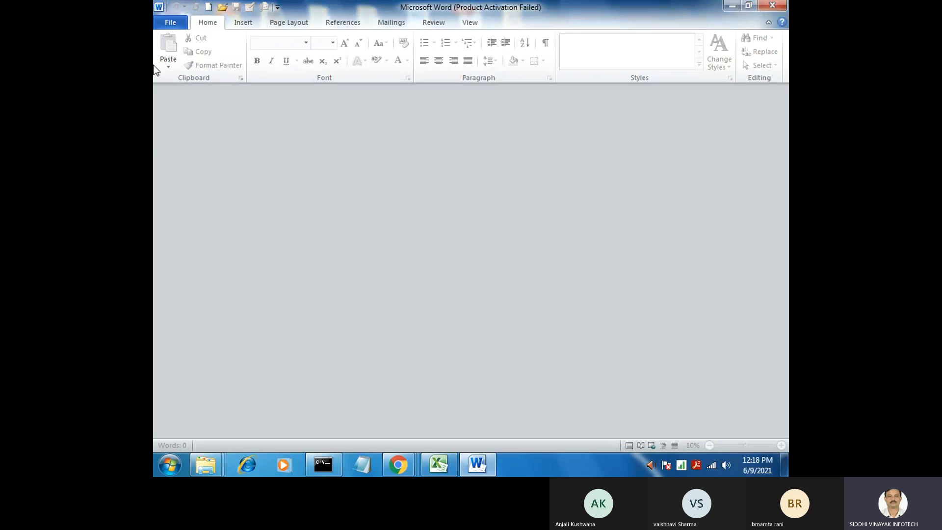
# Open Doc4 from the recent documents, look through its meeting screenshot and close the document
pyautogui.click(170, 22)
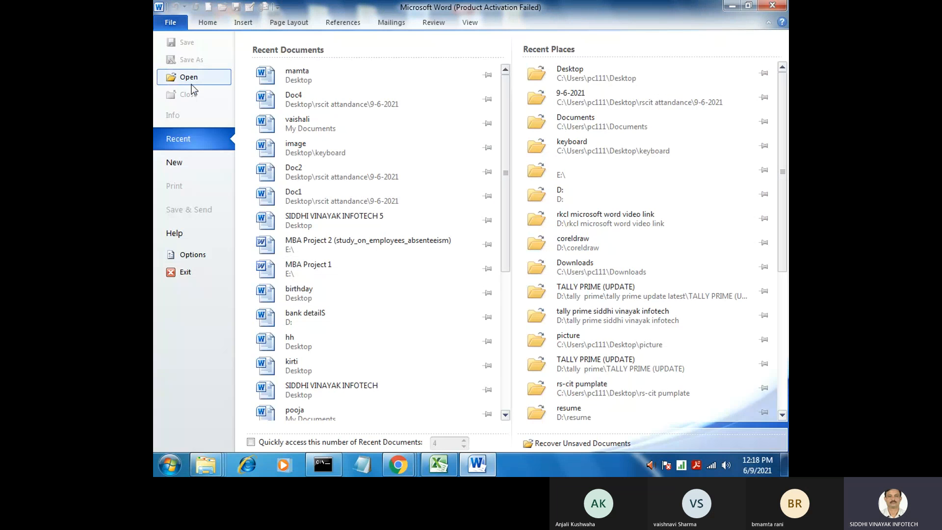
pyautogui.click(307, 104)
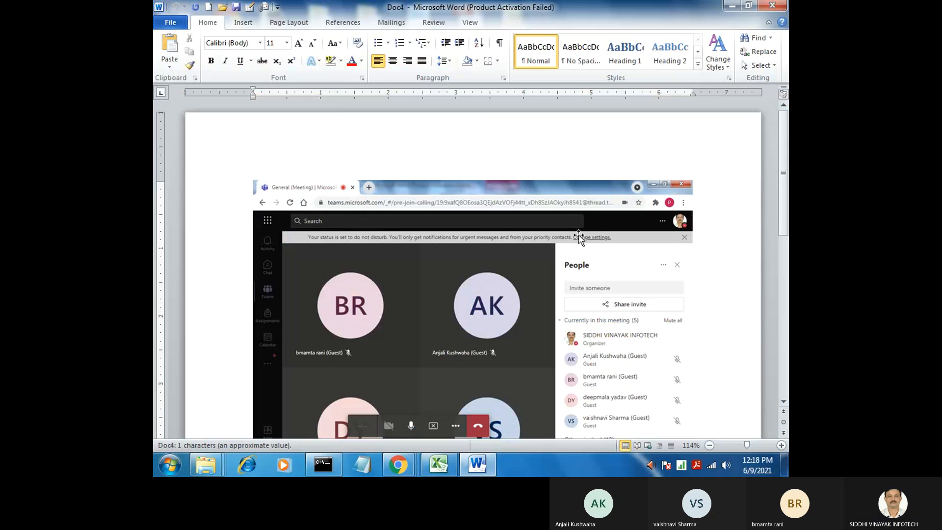
pyautogui.scroll(-8, 769, 190)
pyautogui.scroll(4, 778, 229)
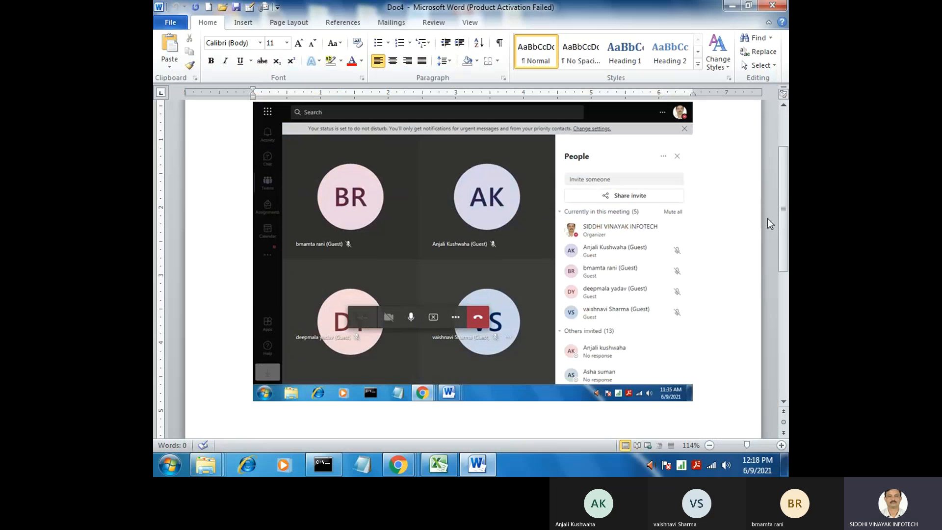
pyautogui.scroll(4, 768, 219)
pyautogui.click(170, 22)
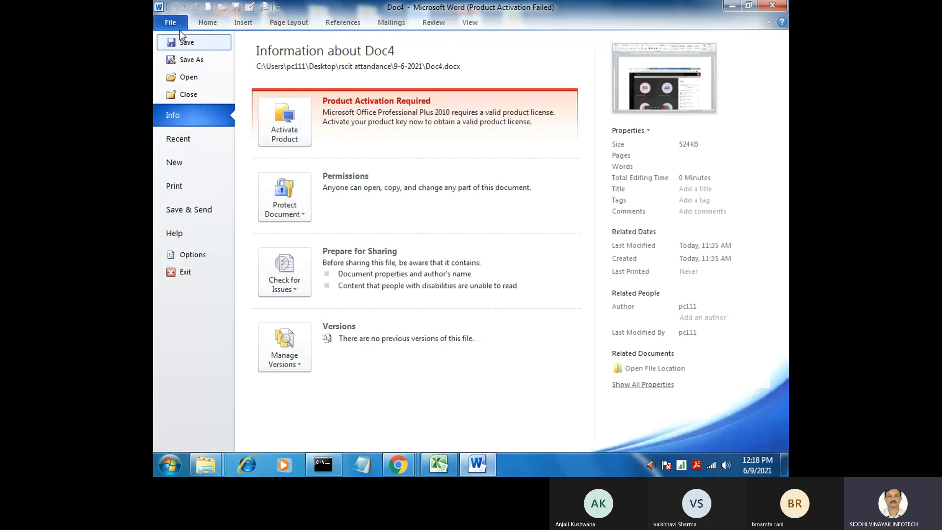
pyautogui.click(205, 100)
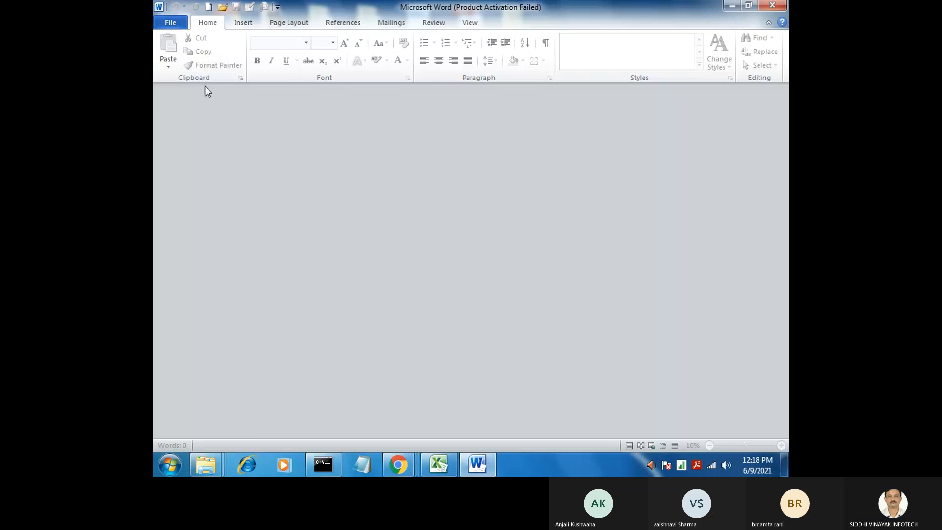
# Open the recent toggle key document stored in My Documents and encrypt it with a document password, re-entered for confirmation
pyautogui.click(171, 22)
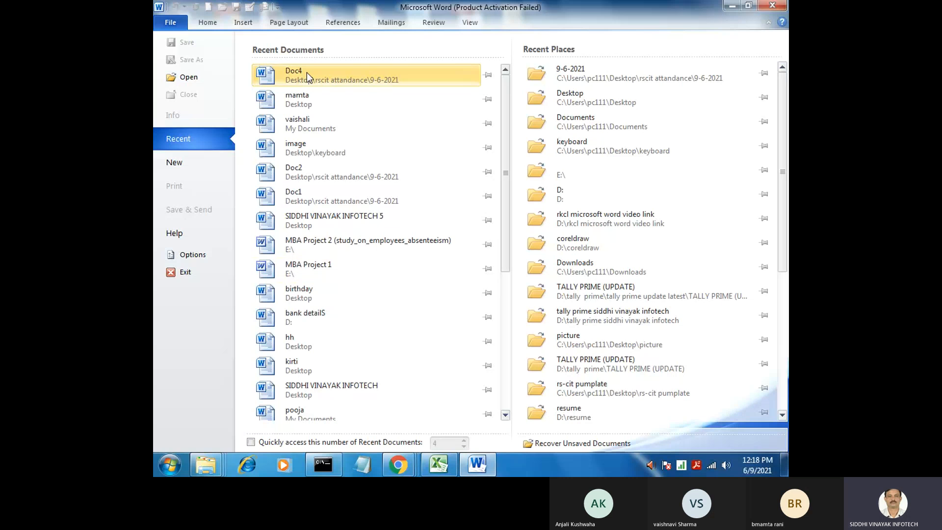
pyautogui.click(313, 130)
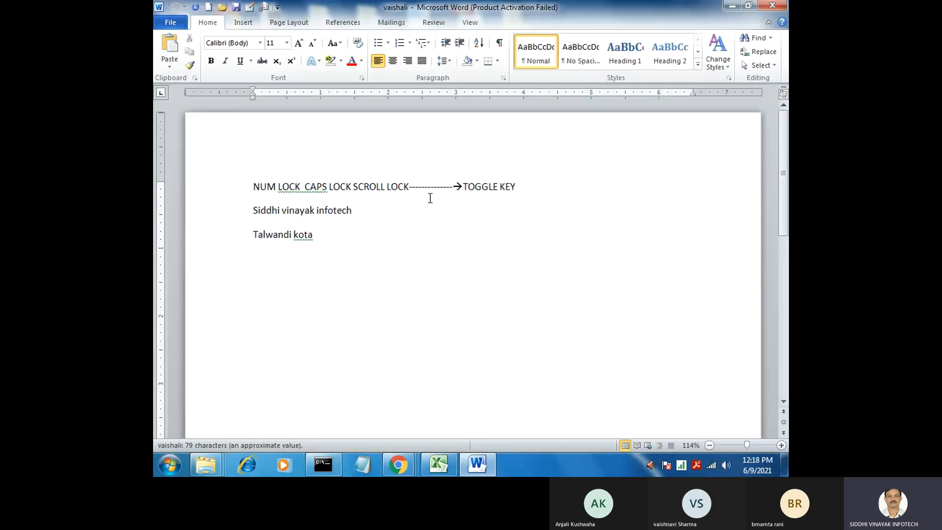
pyautogui.click(171, 22)
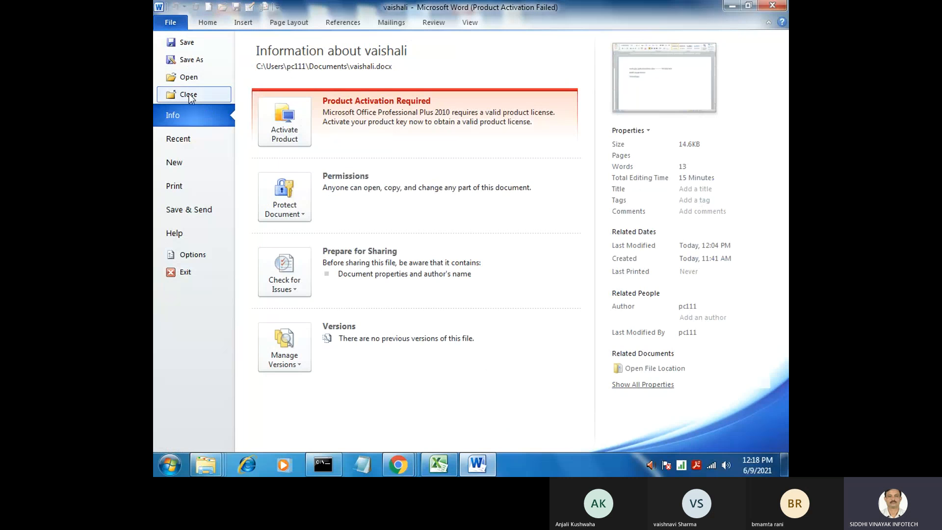
pyautogui.click(288, 208)
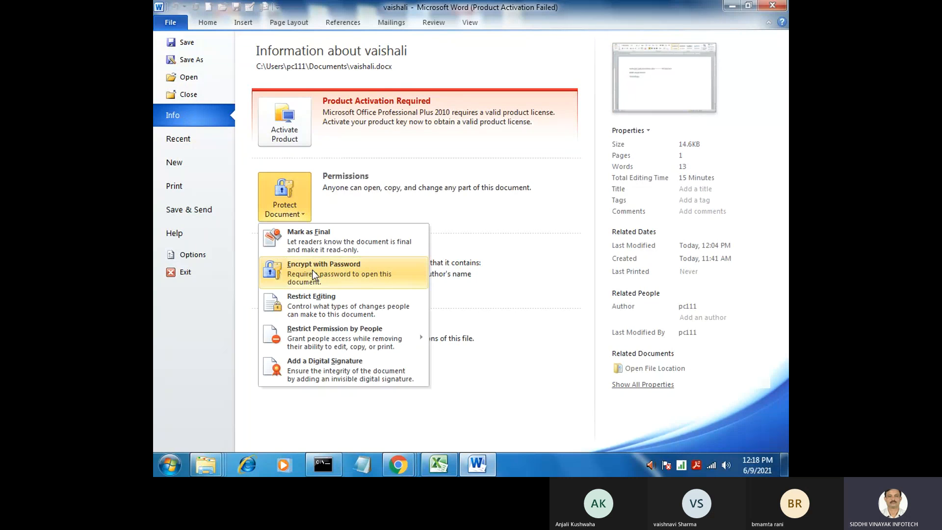
pyautogui.click(340, 265)
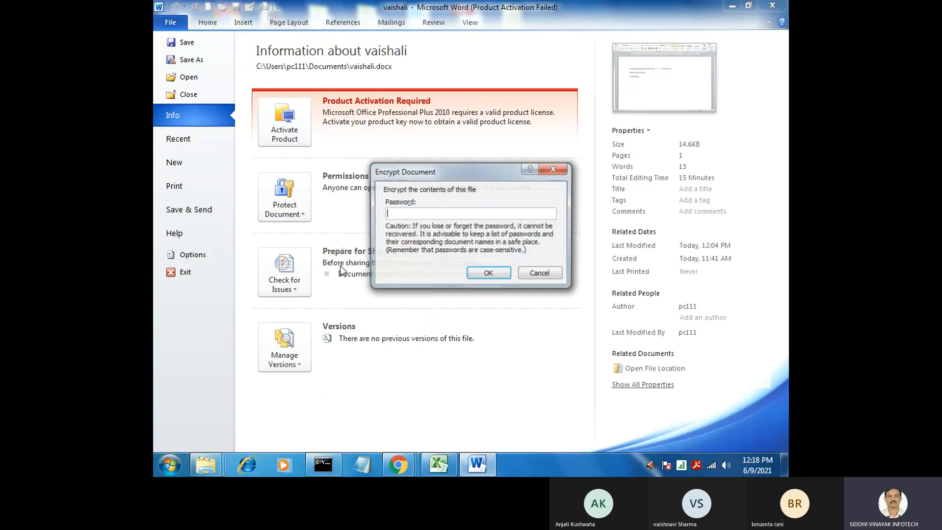
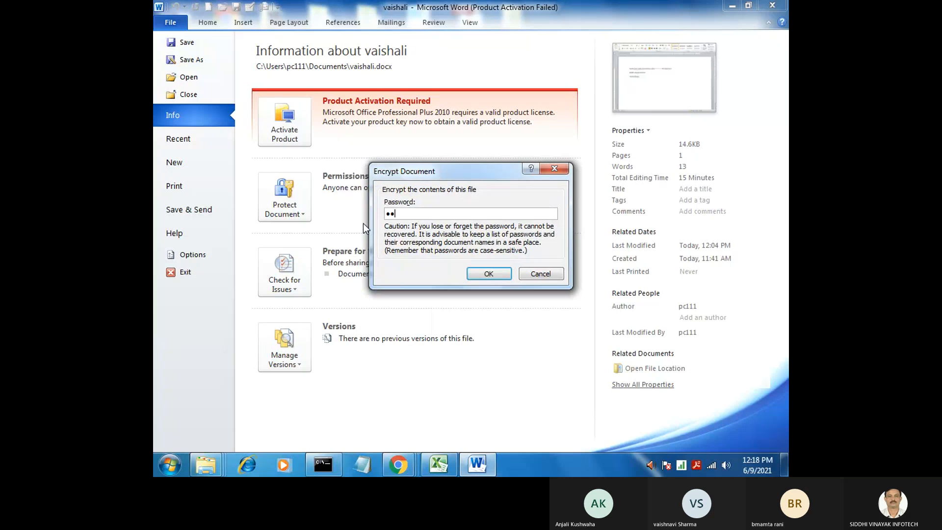
pyautogui.click(489, 273)
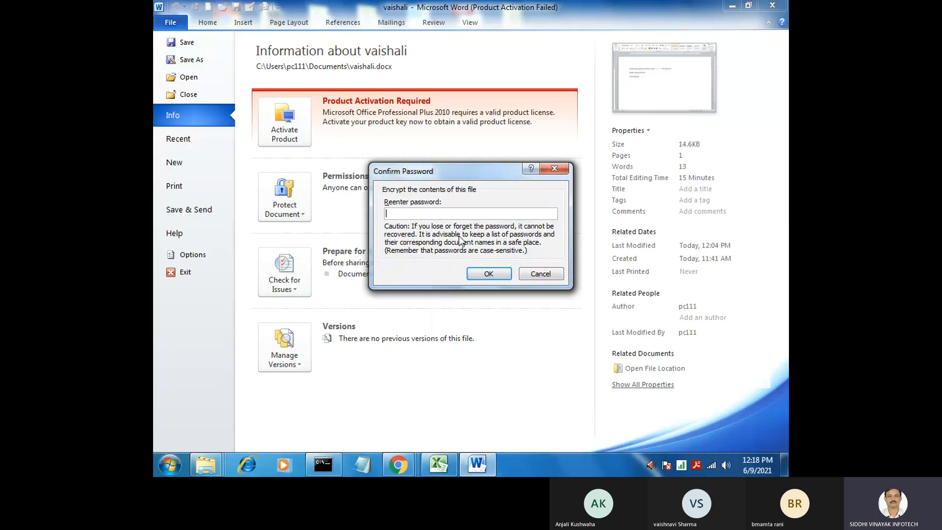
pyautogui.click(487, 274)
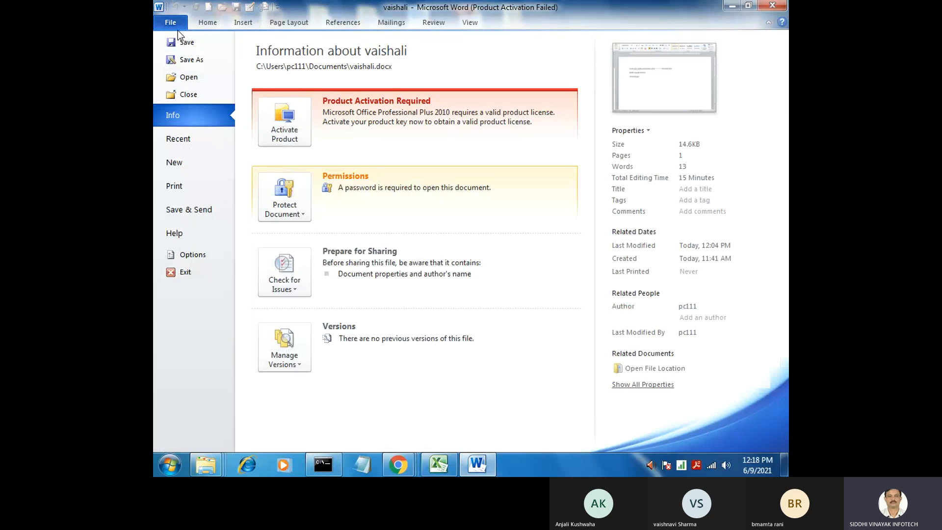
# Save the encrypted toggle key document and close it
pyautogui.click(185, 47)
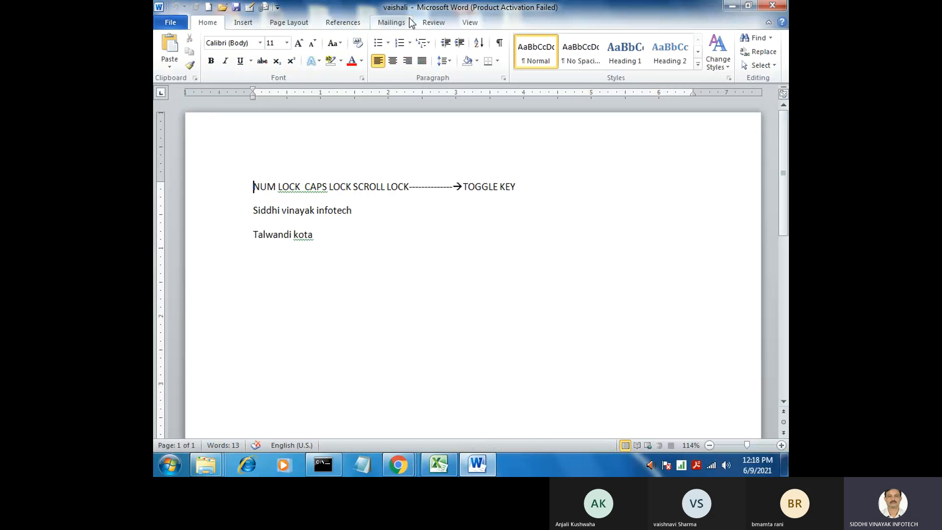
pyautogui.click(172, 18)
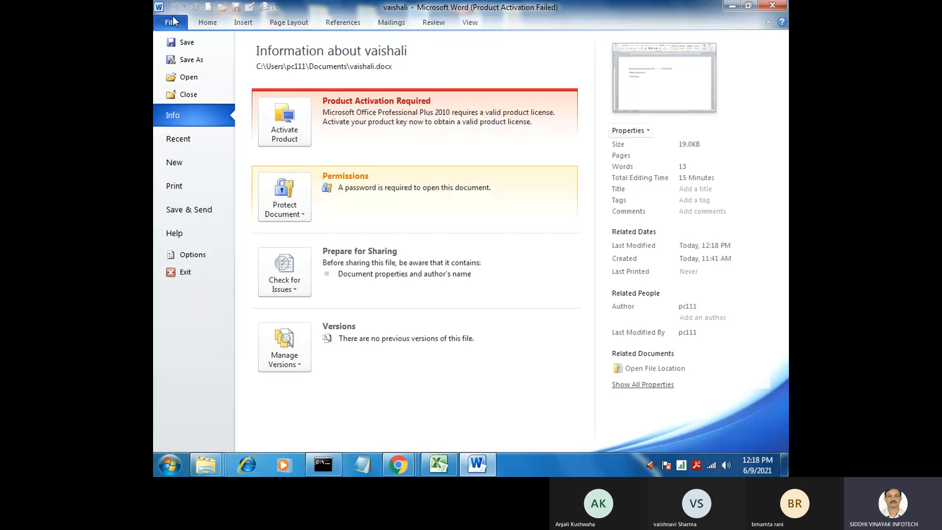
pyautogui.click(196, 98)
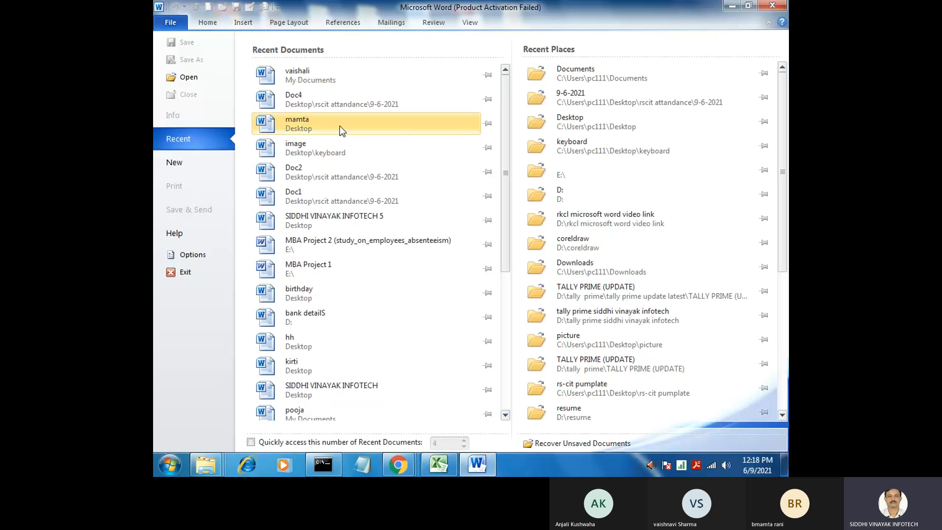
# Reopen the encrypted toggle key document in My Documents from the recent documents, entering its document password
pyautogui.click(297, 75)
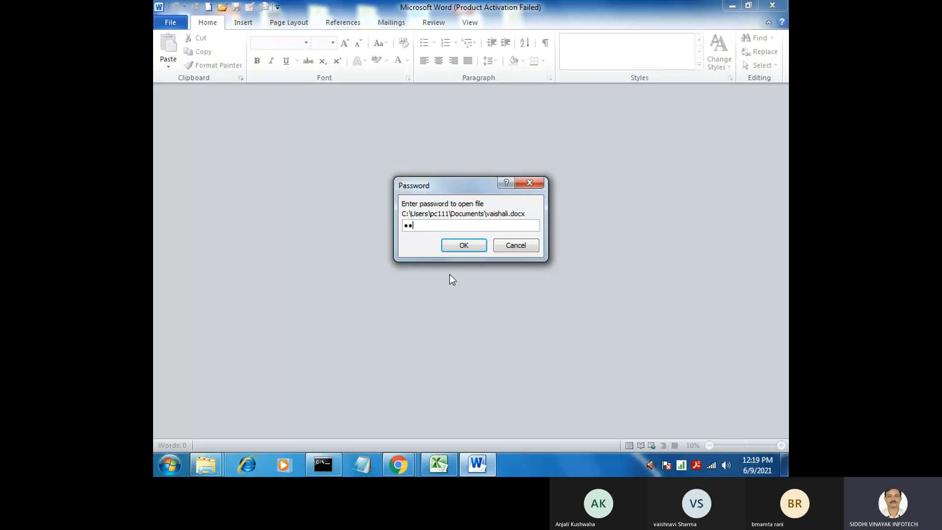
pyautogui.click(464, 245)
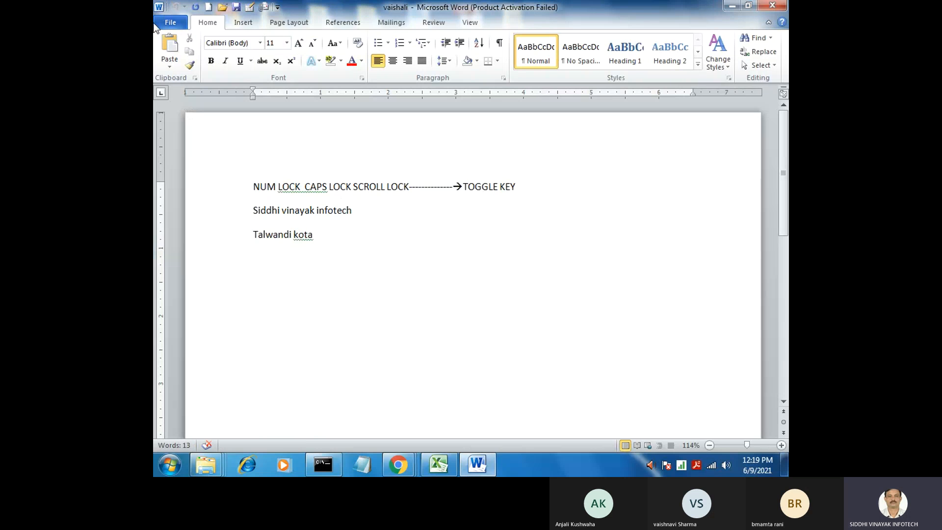
# Look through the file, insert, page layout and references commands, ending on the Home commands
pyautogui.click(167, 21)
pyautogui.click(167, 21)
pyautogui.click(241, 22)
pyautogui.click(220, 19)
pyautogui.click(236, 22)
pyautogui.click(305, 21)
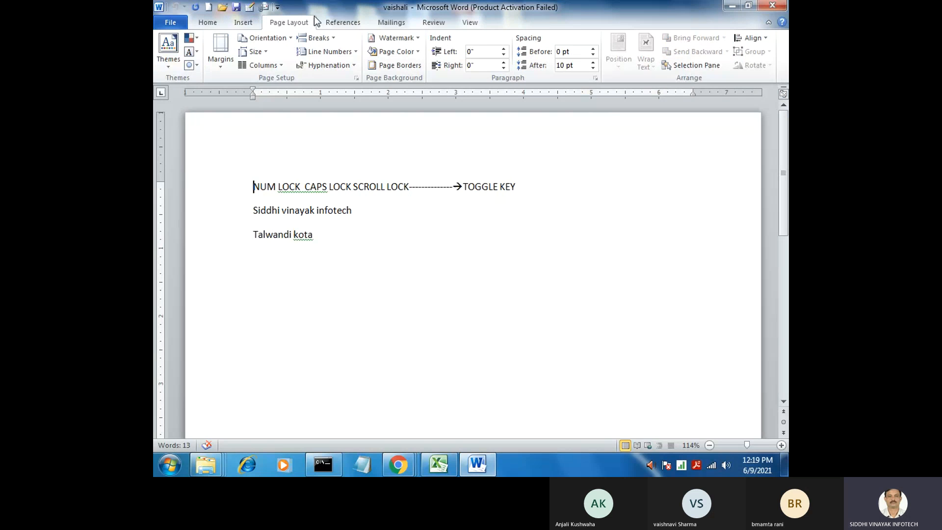
pyautogui.click(333, 22)
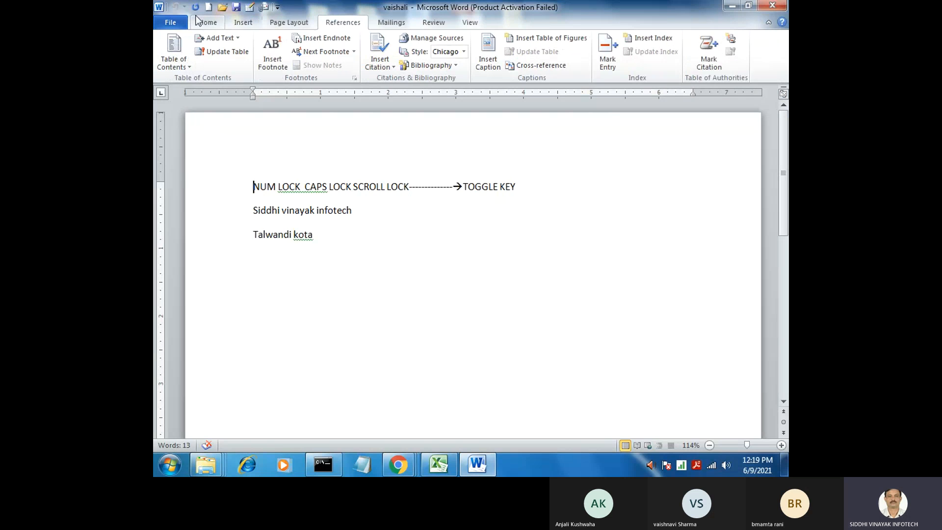
pyautogui.click(208, 22)
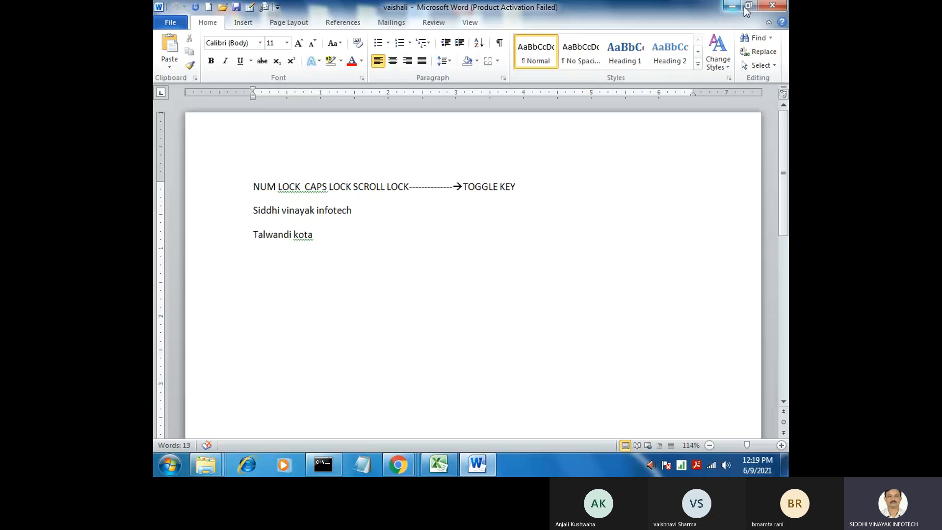
# Minimize the ribbon, show the Home commands temporarily, and expand the ribbon again
pyautogui.click(768, 24)
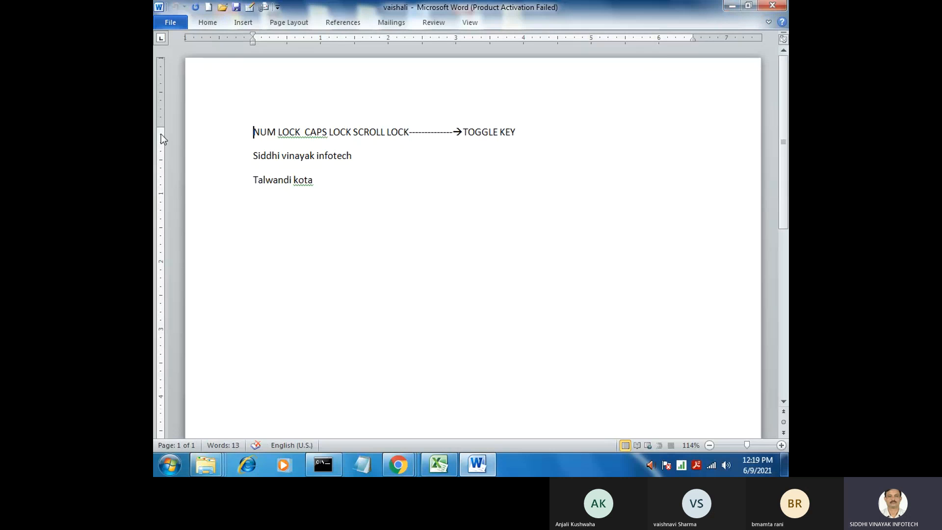
pyautogui.click(209, 22)
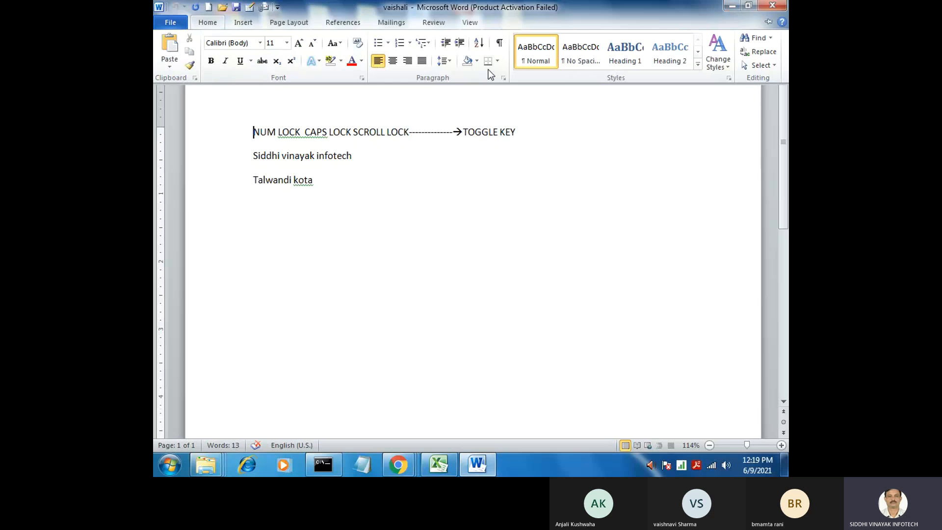
pyautogui.click(553, 201)
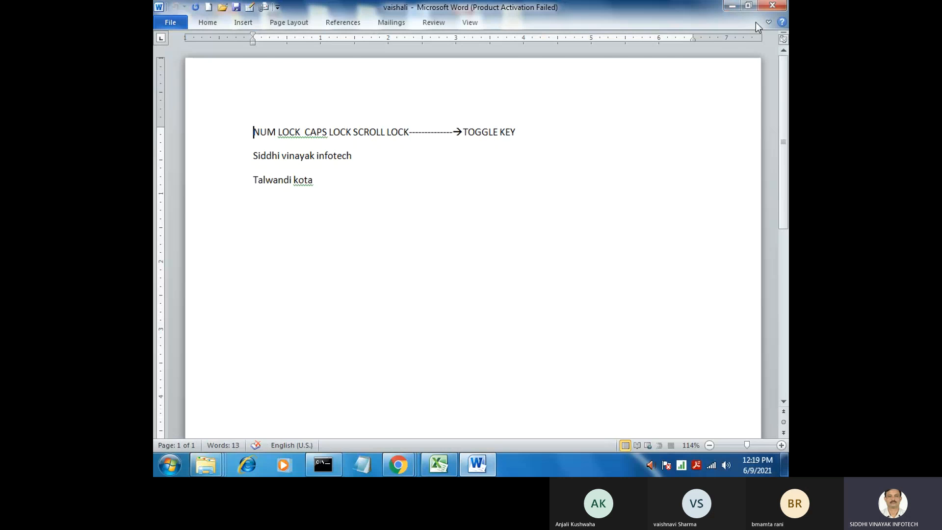
pyautogui.click(769, 22)
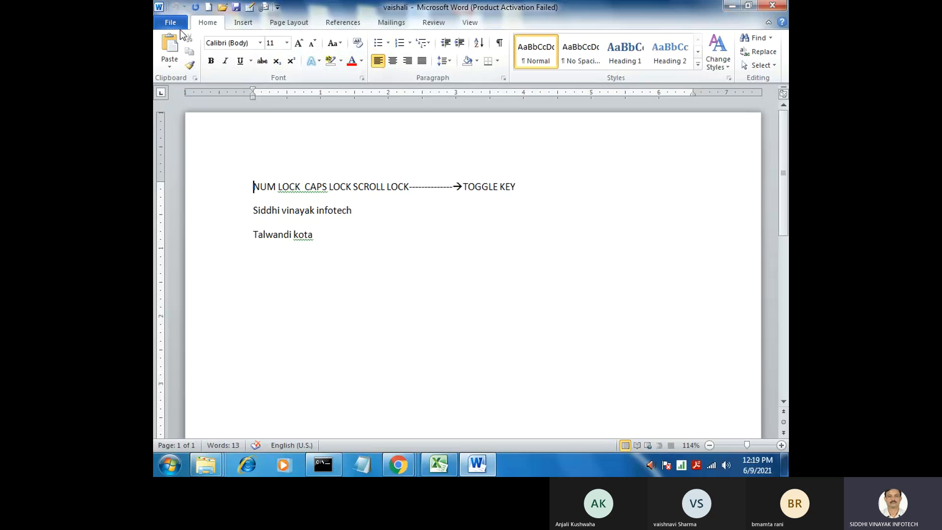
# Close the toggle key document and create a new document from the Blank document template
pyautogui.click(167, 22)
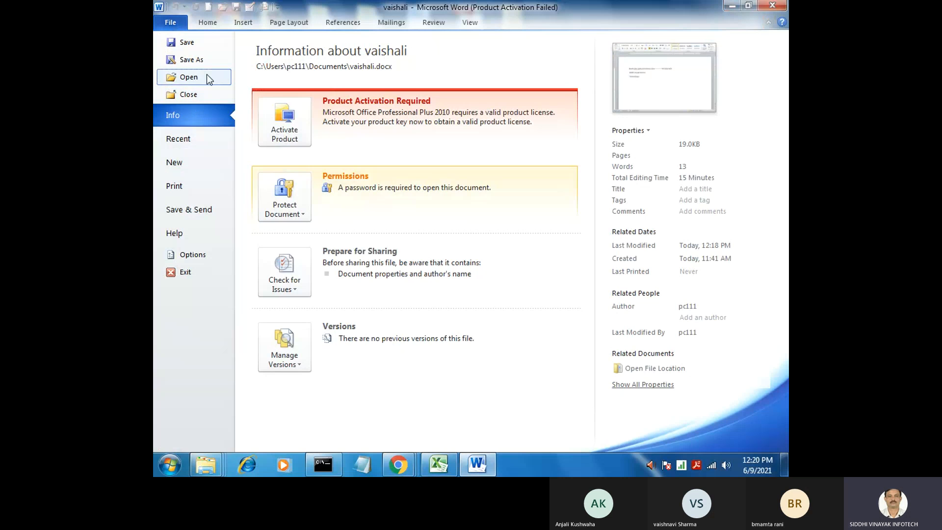
pyautogui.click(198, 95)
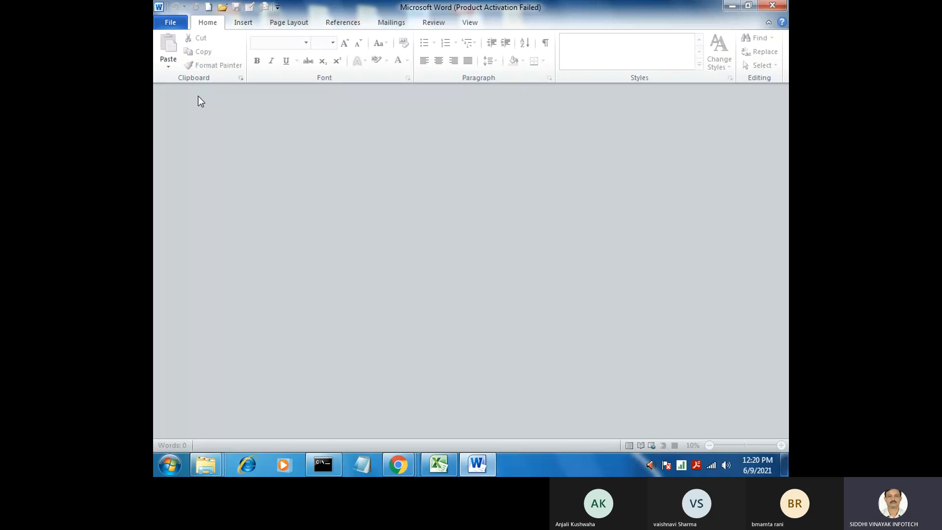
pyautogui.click(162, 20)
pyautogui.click(177, 167)
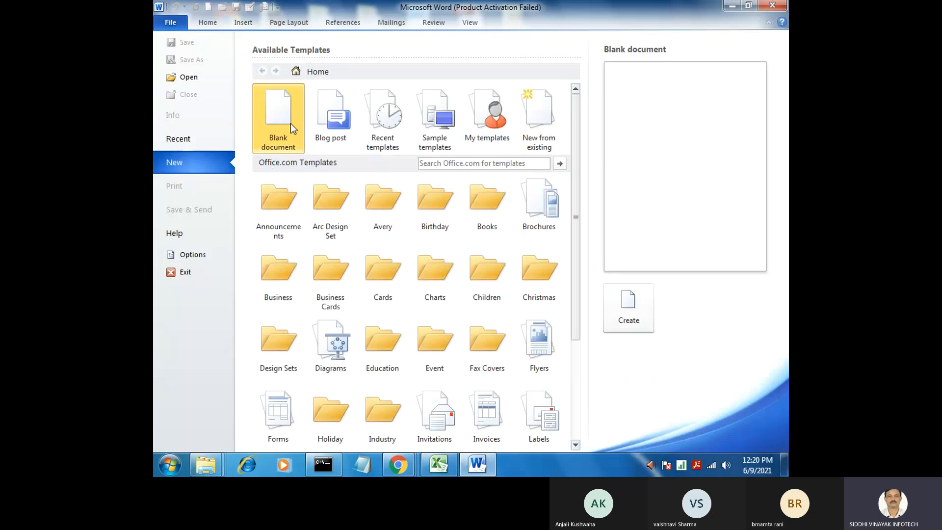
pyautogui.click(619, 306)
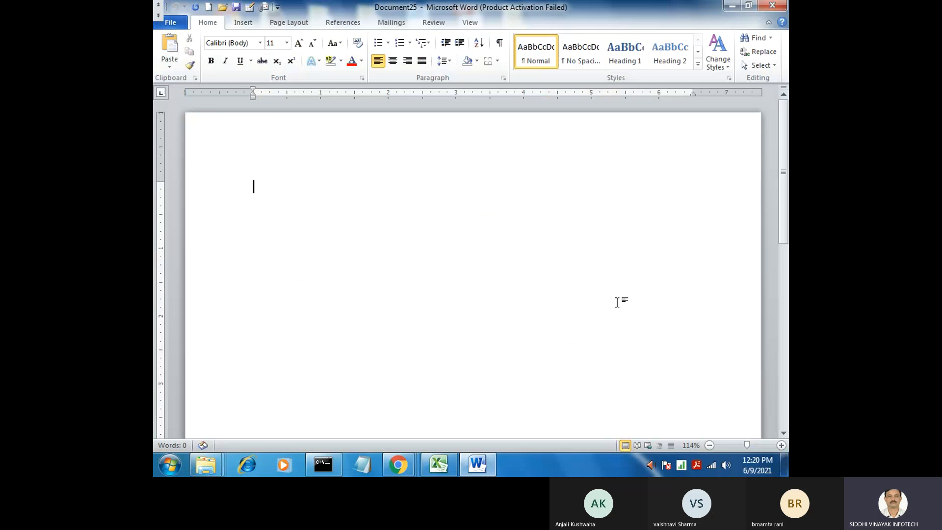
# Close the new blank document without adding content and create another blank document
pyautogui.click(169, 22)
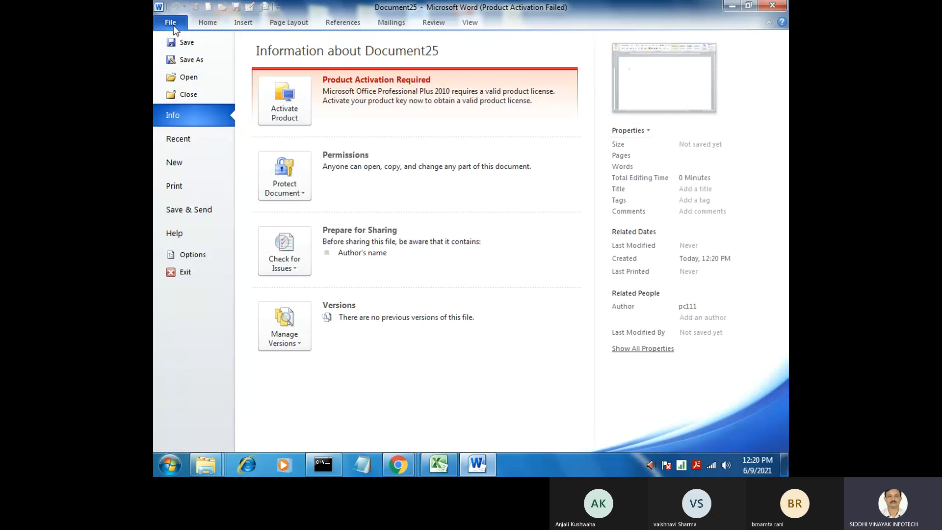
pyautogui.click(177, 95)
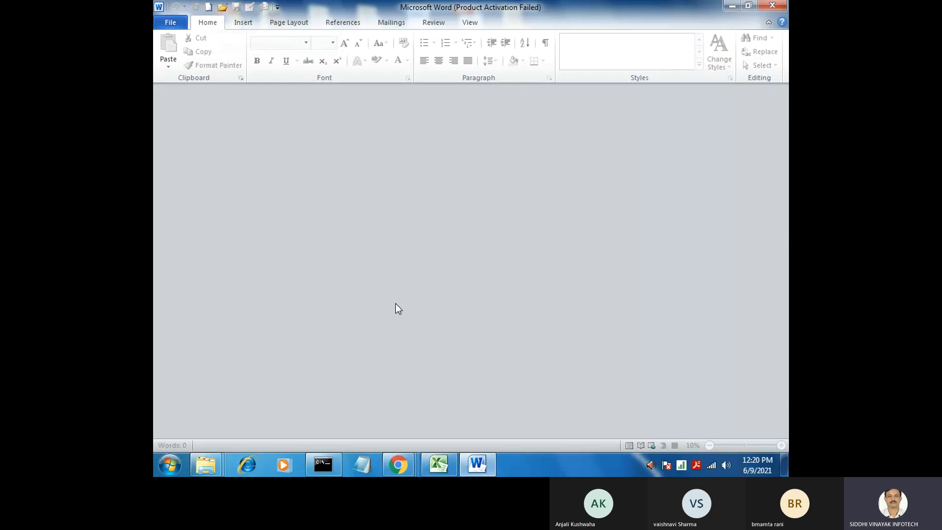
pyautogui.hotkey('ctrl', 'n')
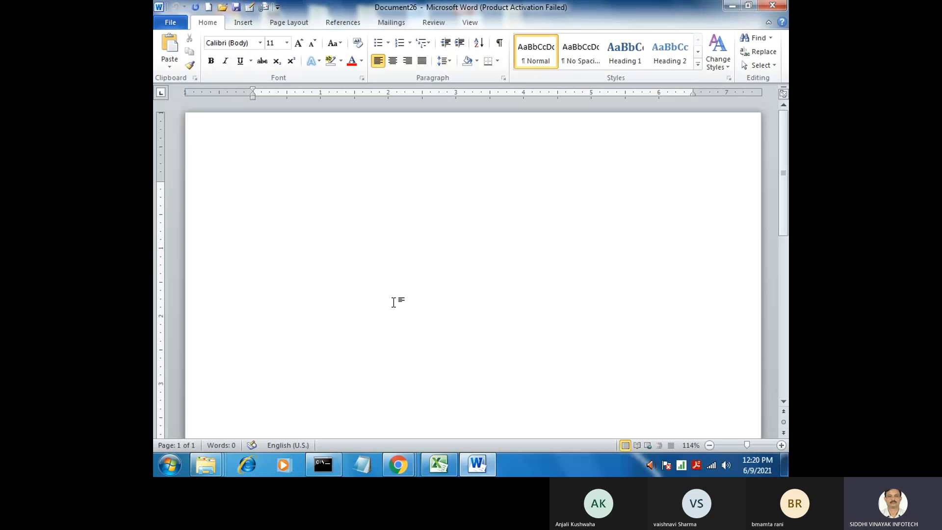
# Switch to the Microsoft Teams meeting in Chrome and look through its list of current and invited participants
pyautogui.moveTo(407, 467)
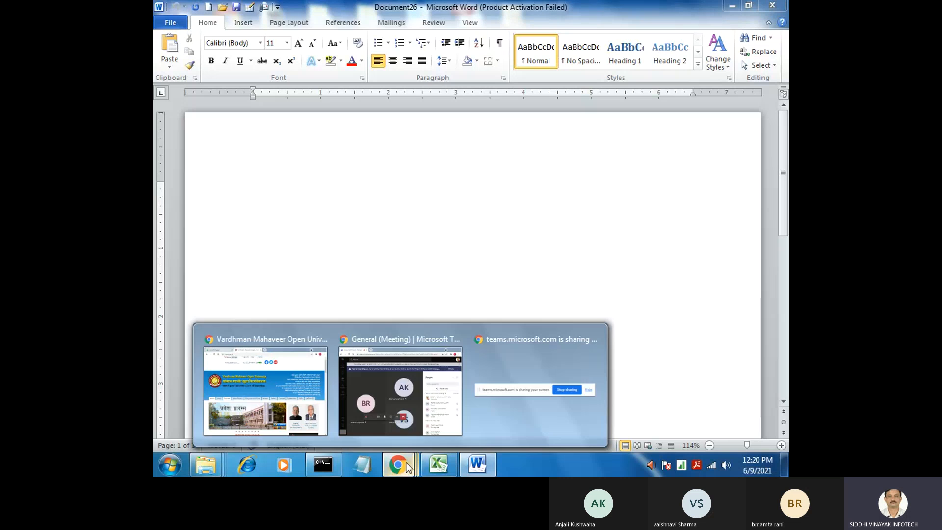
pyautogui.click(402, 399)
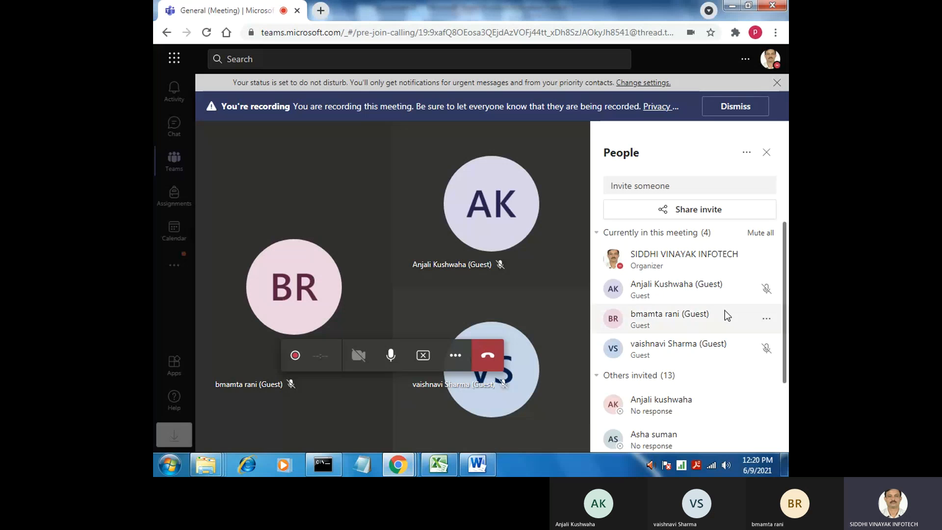
pyautogui.scroll(-1, 786, 336)
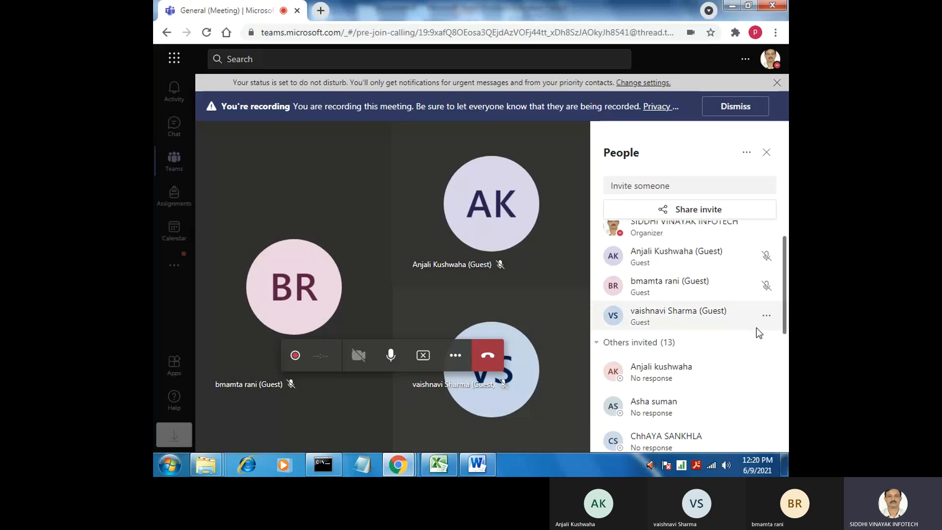
pyautogui.scroll(1, 758, 324)
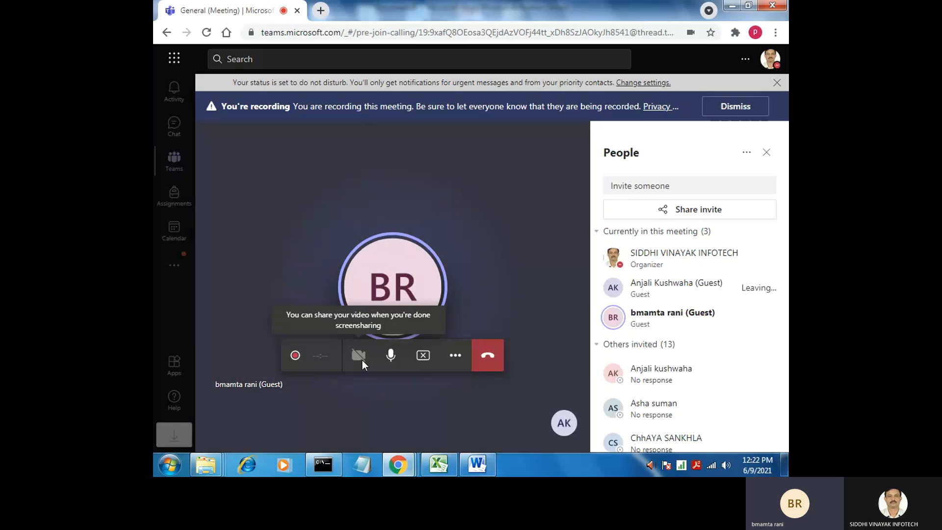
# Show the additional actions for the running Teams meeting
pyautogui.click(454, 357)
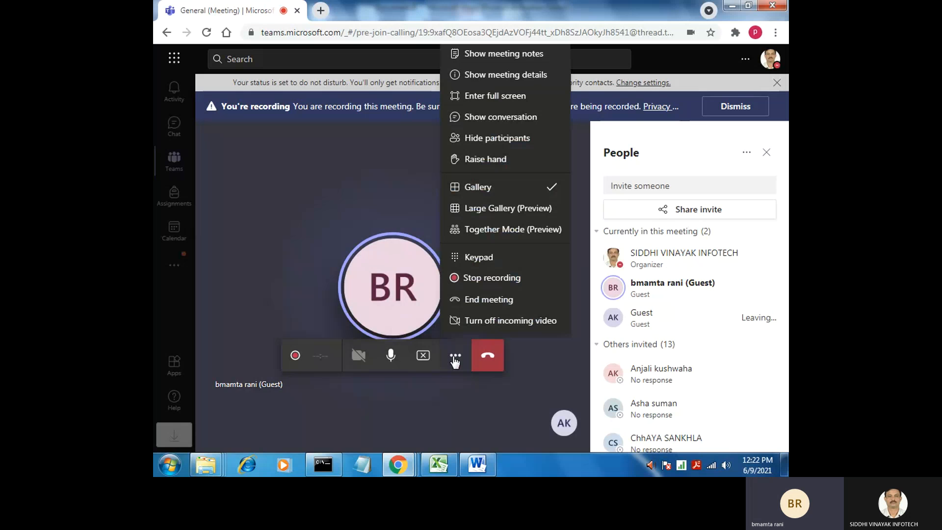